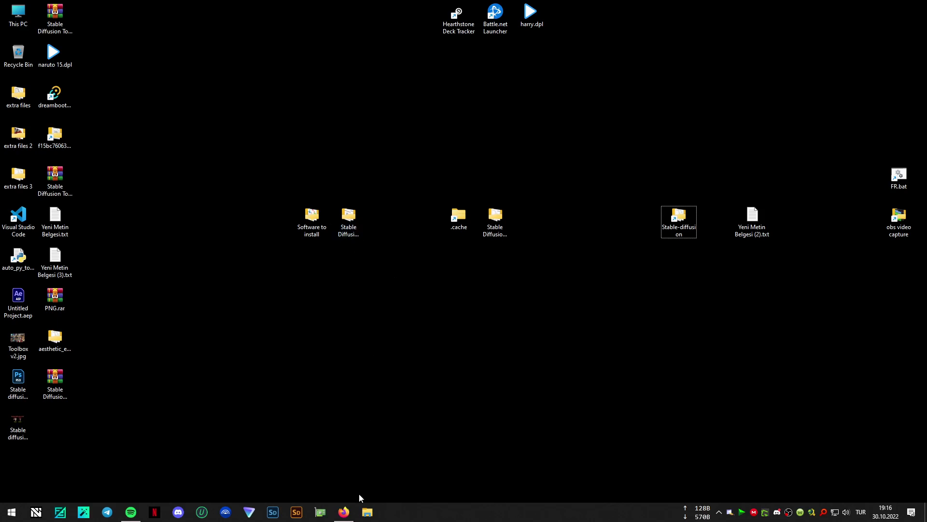
Step: Switch to Firefox and examine the stablediffusion-infinity repository page, including its readme, example image and demo video
{"action": "left_click", "coordinate": [344, 511]}
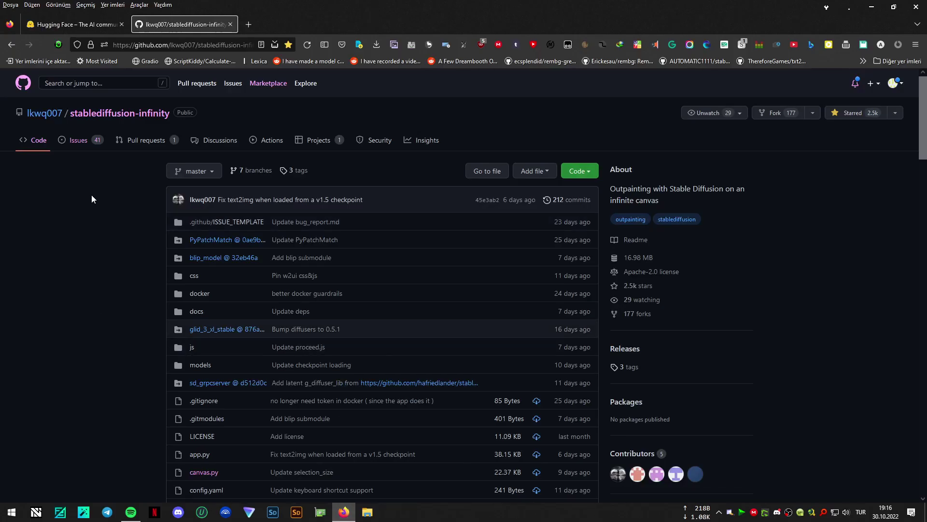
{"action": "scroll", "coordinate": [92, 199], "scroll_direction": "down", "scroll_amount": 10}
{"action": "scroll", "coordinate": [91, 199], "scroll_direction": "down", "scroll_amount": 3}
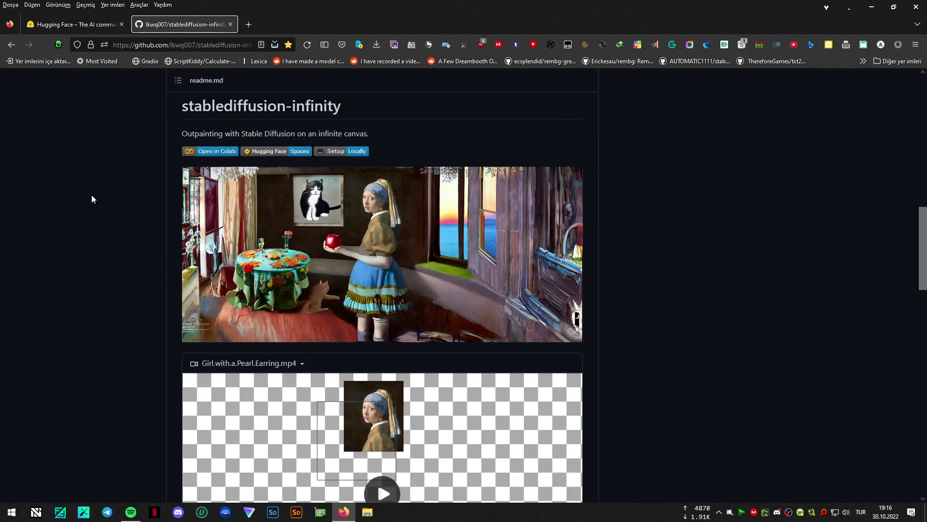
{"action": "scroll", "coordinate": [91, 199], "scroll_direction": "up", "scroll_amount": 3}
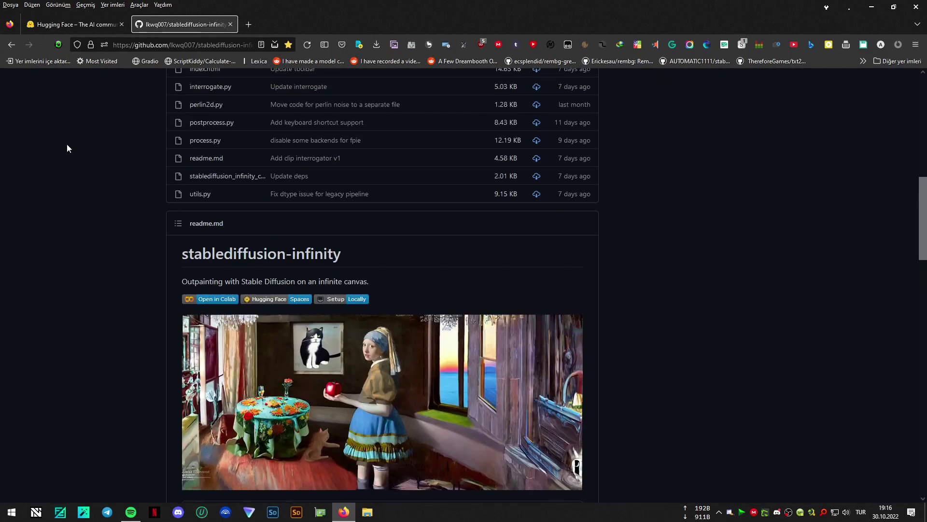
{"action": "scroll", "coordinate": [82, 154], "scroll_direction": "up", "scroll_amount": 10}
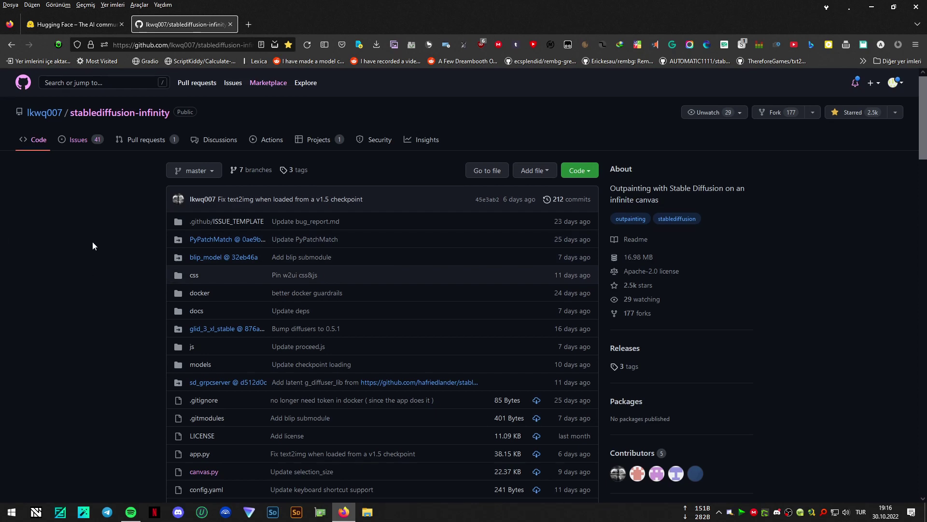
{"action": "scroll", "coordinate": [93, 243], "scroll_direction": "down", "scroll_amount": 3}
{"action": "scroll", "coordinate": [93, 244], "scroll_direction": "down", "scroll_amount": 6}
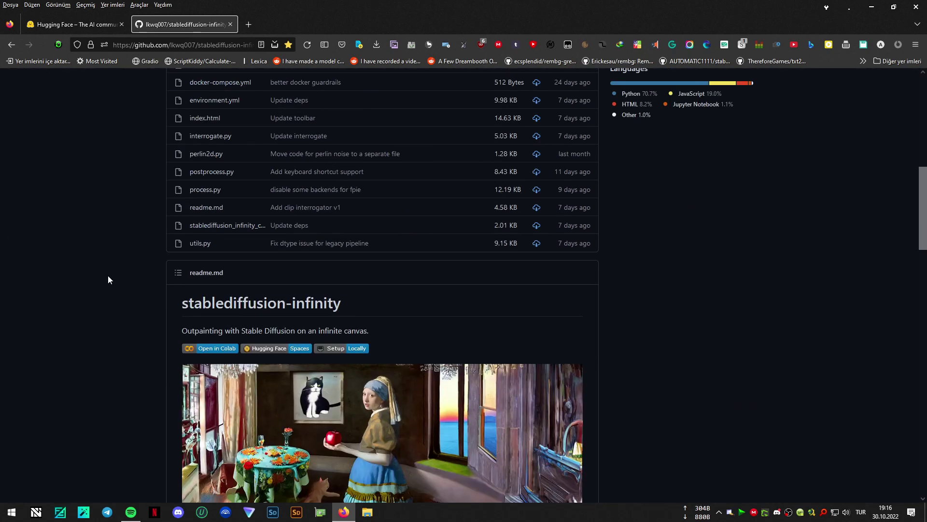
{"action": "scroll", "coordinate": [72, 193], "scroll_direction": "up", "scroll_amount": 9}
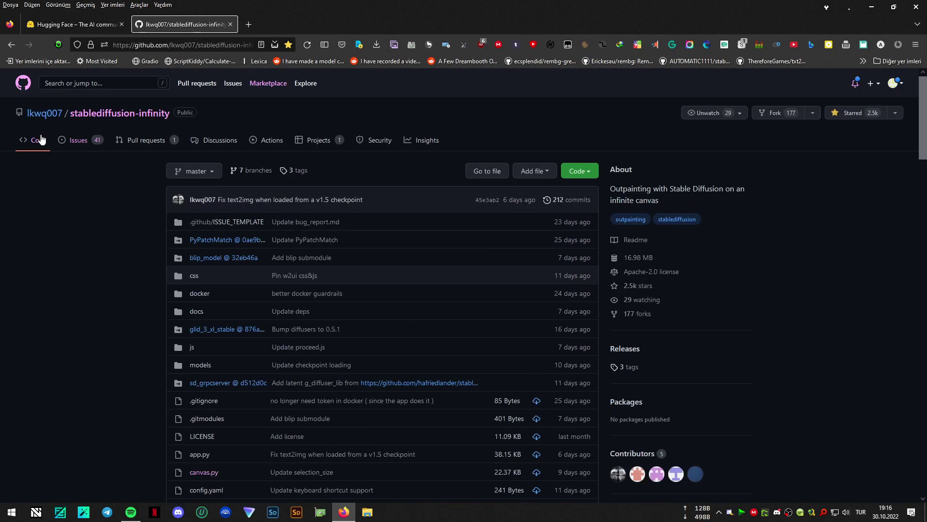
{"action": "scroll", "coordinate": [120, 293], "scroll_direction": "down", "scroll_amount": 10}
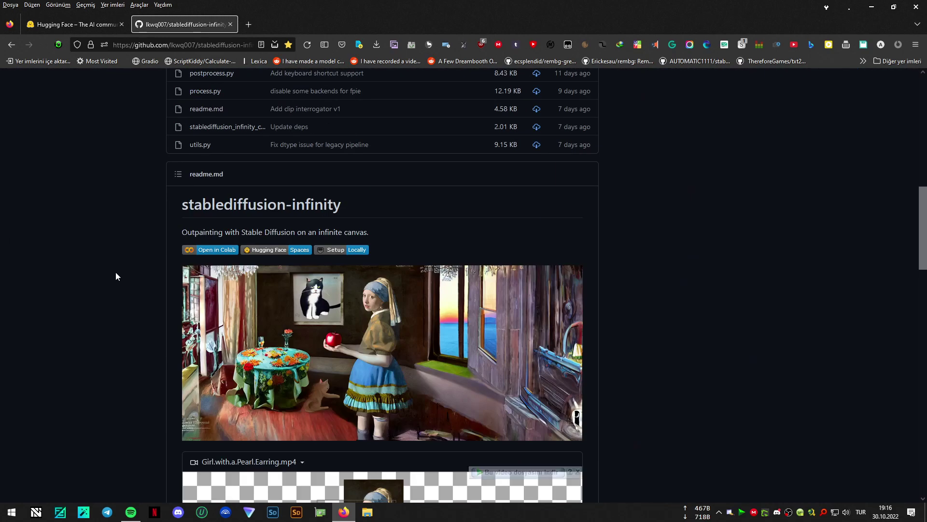
{"action": "scroll", "coordinate": [670, 286], "scroll_direction": "down", "scroll_amount": 10}
{"action": "scroll", "coordinate": [672, 290], "scroll_direction": "down", "scroll_amount": 13}
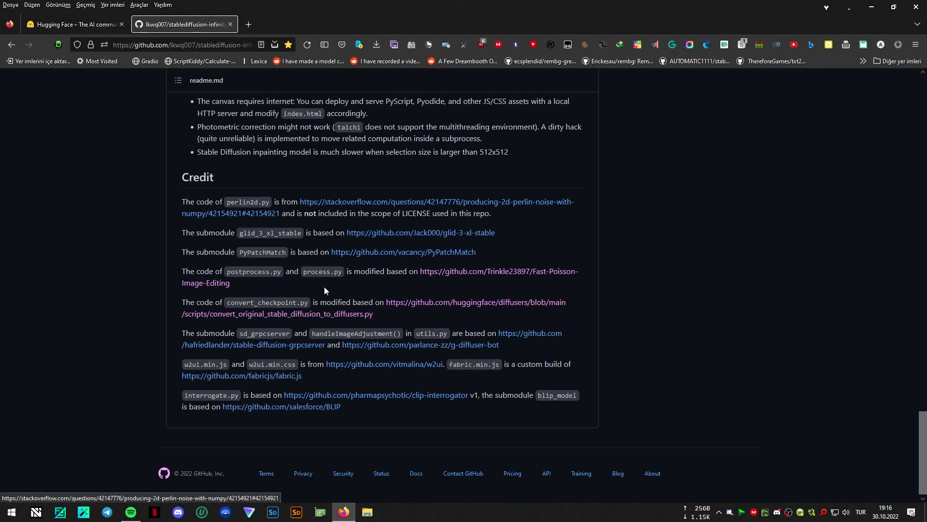
{"action": "scroll", "coordinate": [724, 273], "scroll_direction": "up", "scroll_amount": 14}
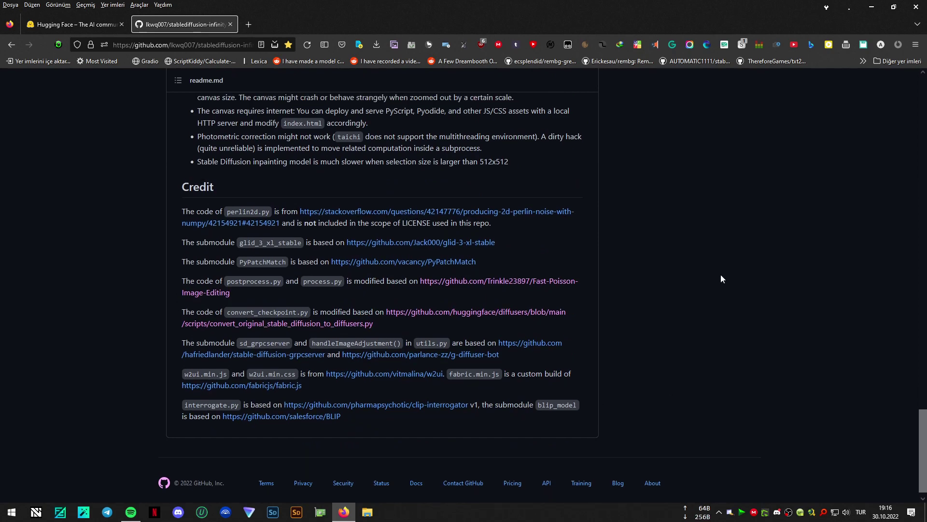
{"action": "scroll", "coordinate": [731, 267], "scroll_direction": "up", "scroll_amount": 5}
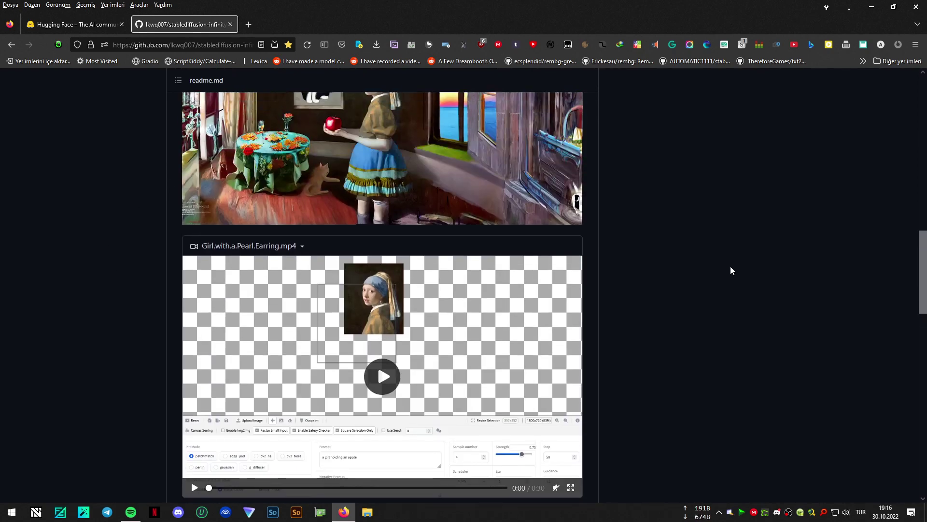
{"action": "scroll", "coordinate": [731, 267], "scroll_direction": "down", "scroll_amount": 4}
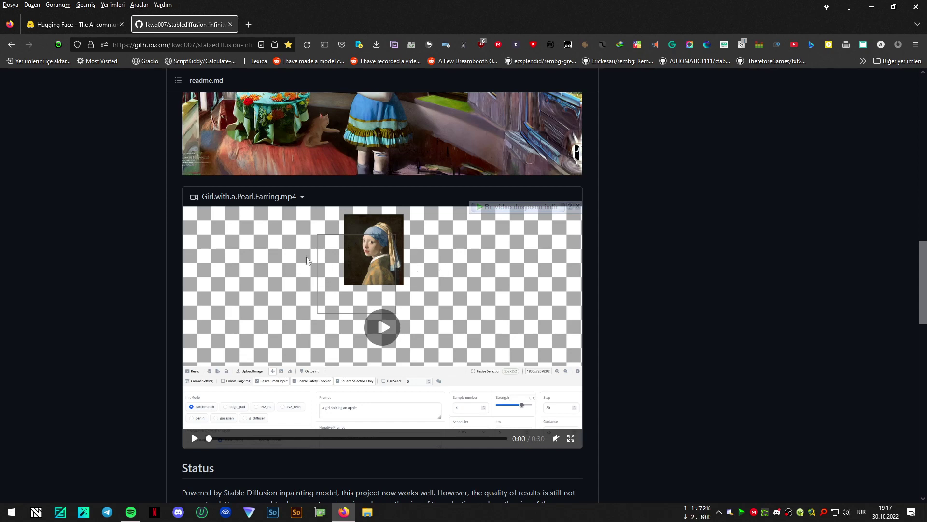
{"action": "scroll", "coordinate": [718, 288], "scroll_direction": "up", "scroll_amount": 3}
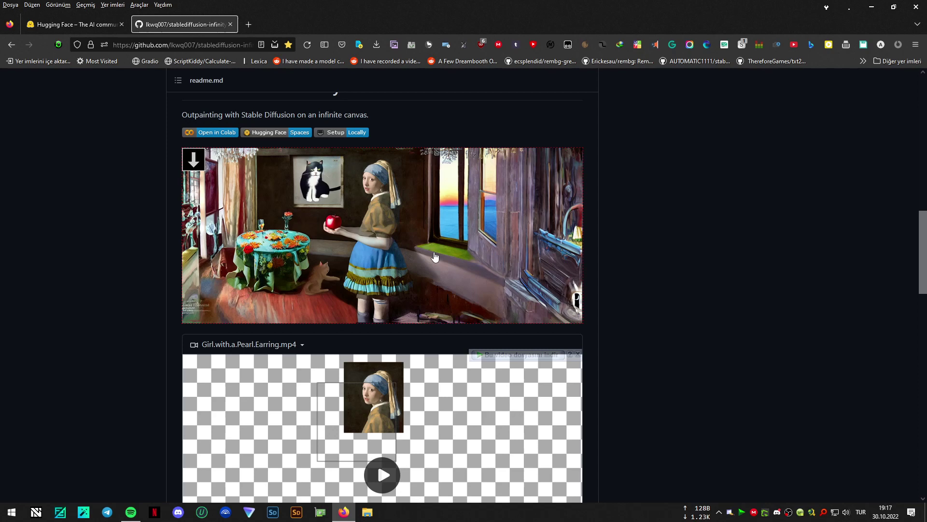
{"action": "mouse_move", "coordinate": [434, 255]}
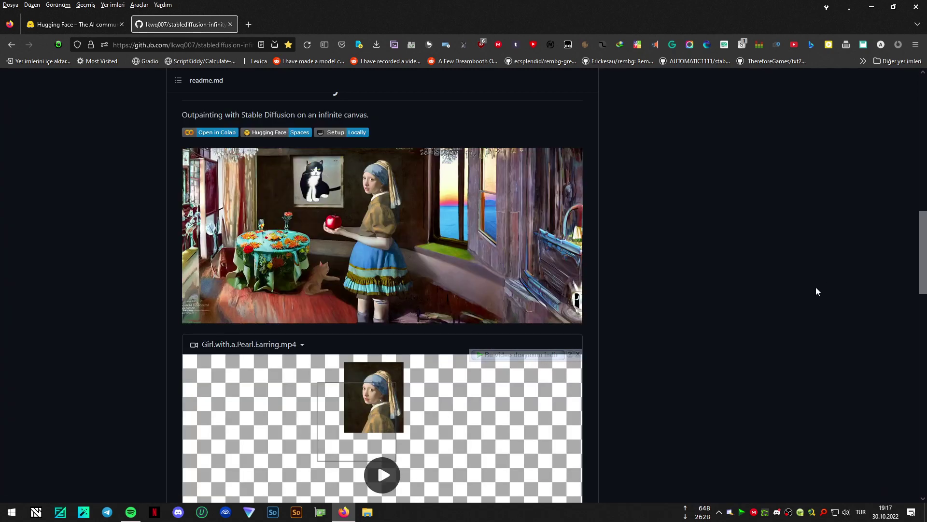
Step: Open the Stable Diffusion Infinity folder from the desktop, run install.bat and move its console window clear of the file list
{"action": "left_click", "coordinate": [872, 6]}
{"action": "left_click", "coordinate": [355, 224]}
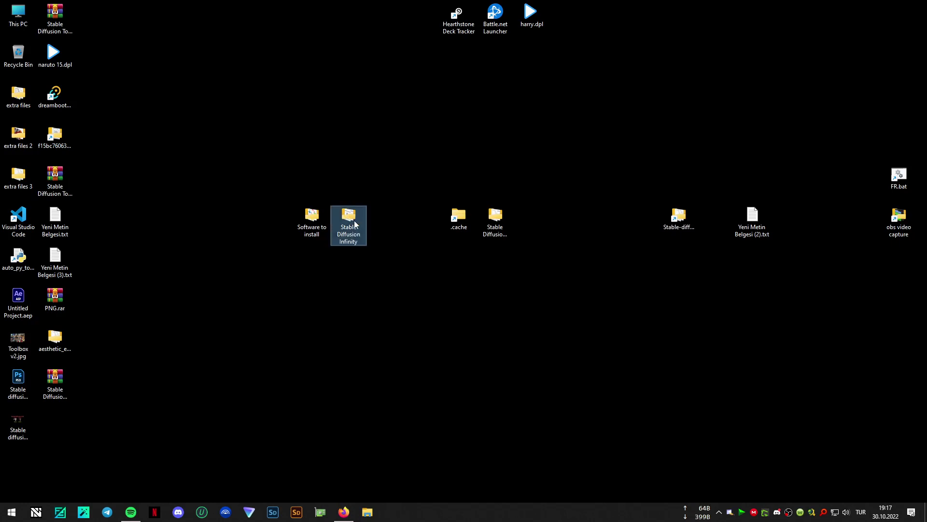
{"action": "double_click", "coordinate": [355, 222]}
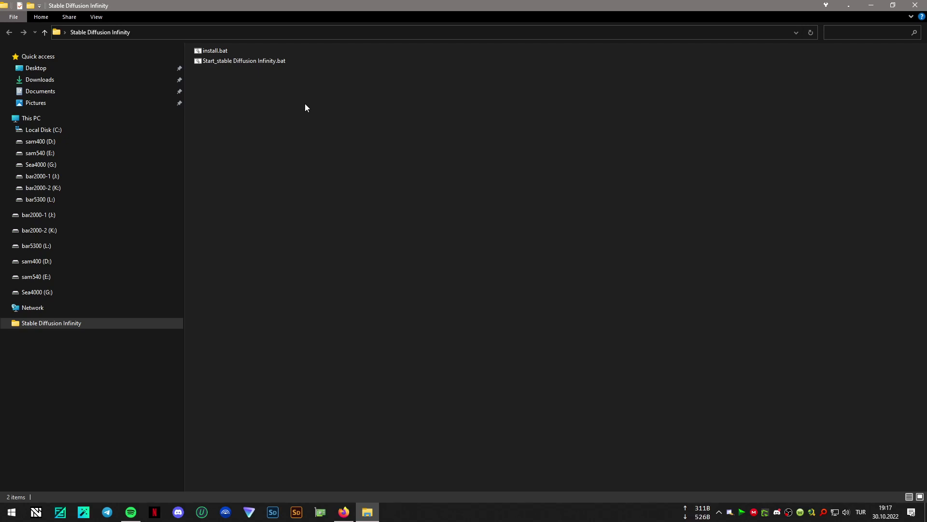
{"action": "double_click", "coordinate": [216, 57]}
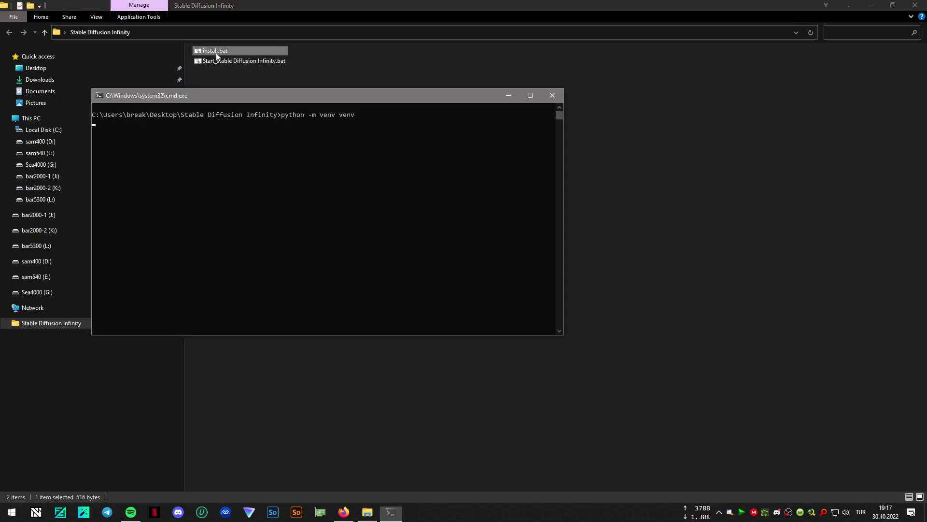
{"action": "left_click", "coordinate": [397, 515]}
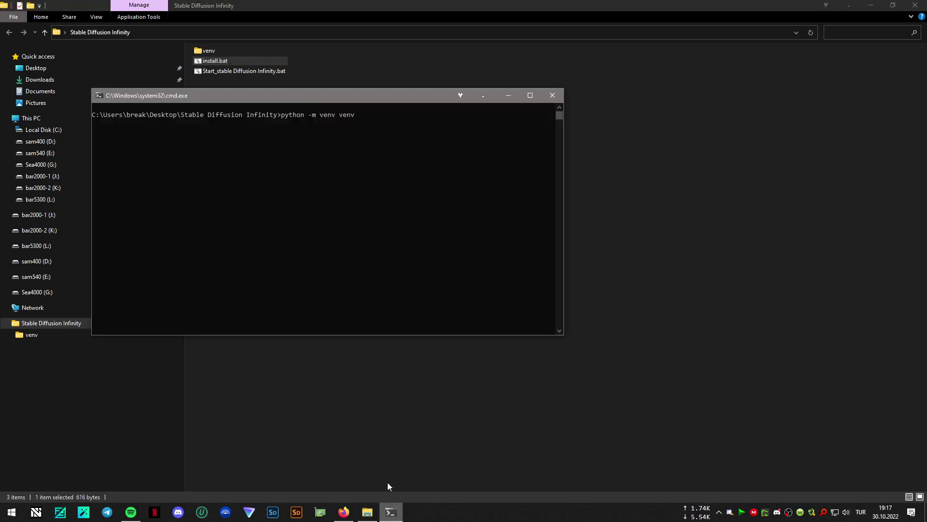
{"action": "left_click_drag", "start_coordinate": [372, 95], "coordinate": [560, 177]}
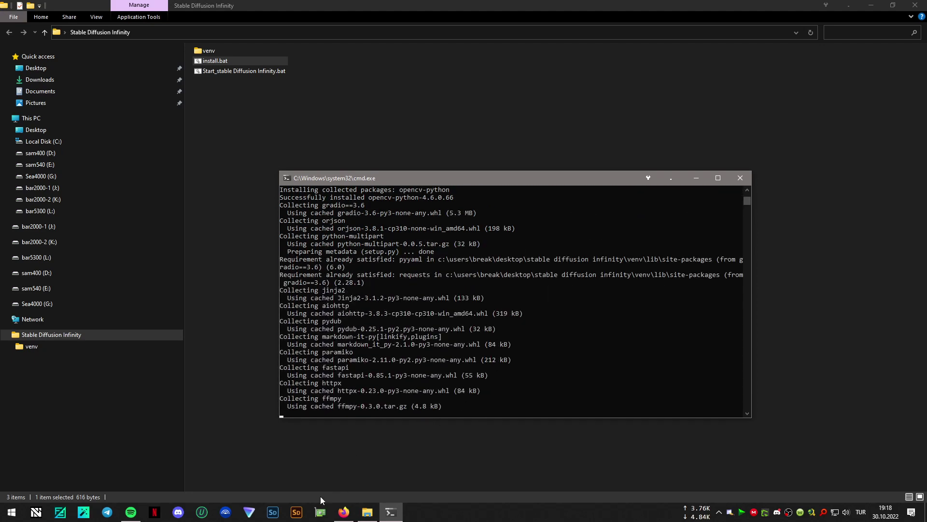
Step: Switch to Hugging Face in Firefox and open the Access Tokens page of the account settings
{"action": "mouse_move", "coordinate": [346, 516]}
{"action": "left_click", "coordinate": [377, 462]}
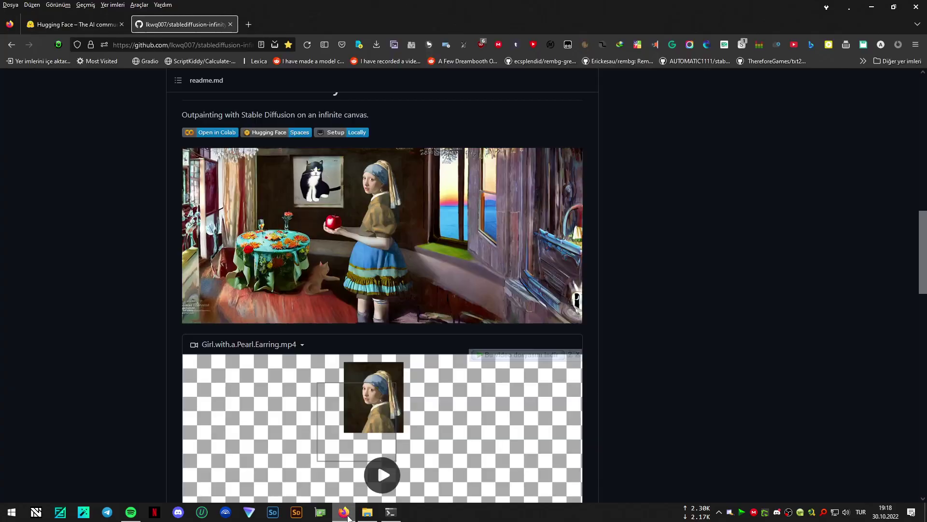
{"action": "left_click", "coordinate": [100, 28]}
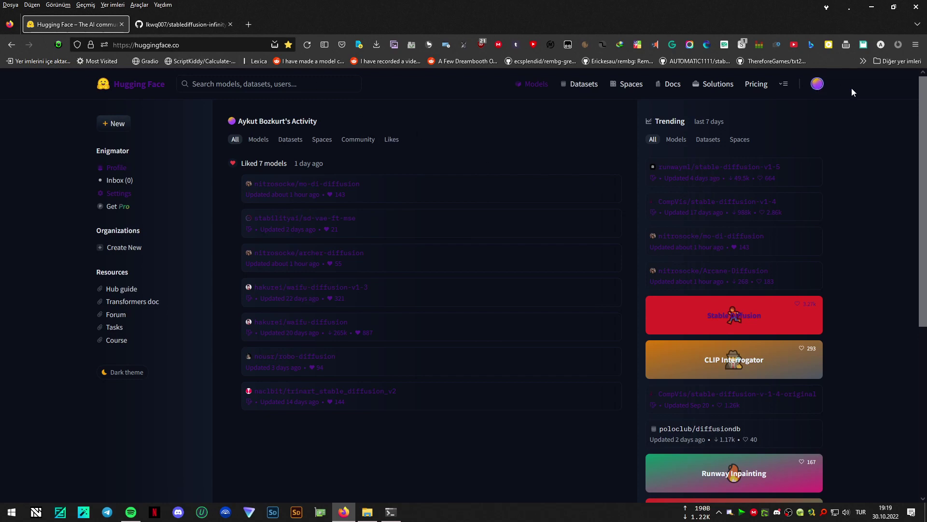
{"action": "left_click", "coordinate": [818, 85]}
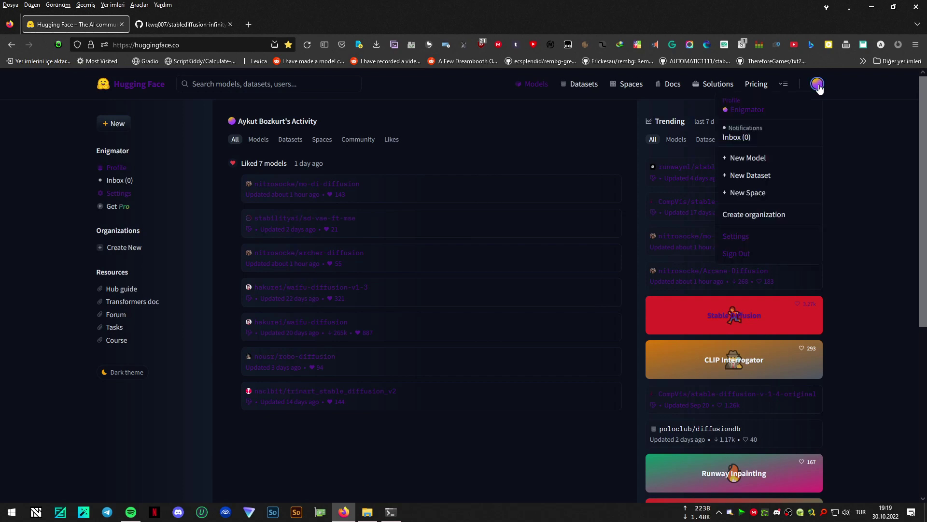
{"action": "left_click", "coordinate": [748, 241]}
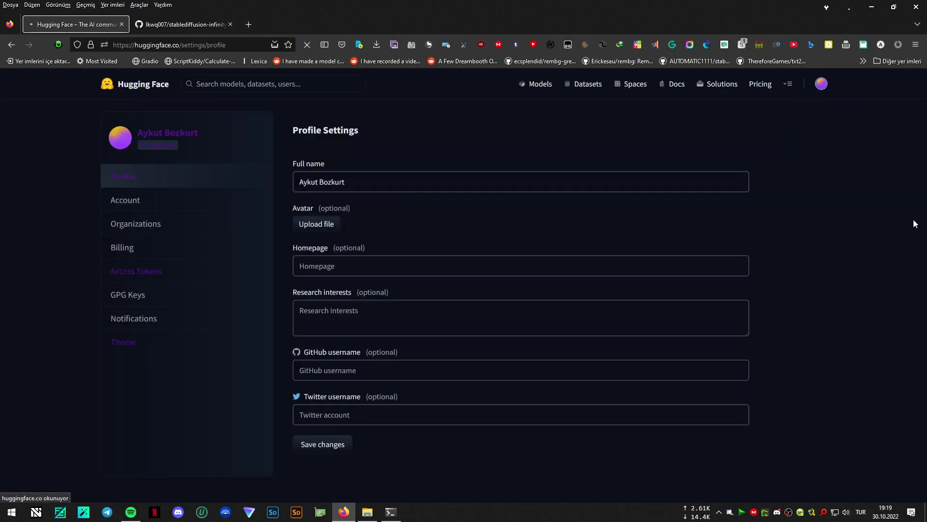
{"action": "left_click", "coordinate": [143, 276]}
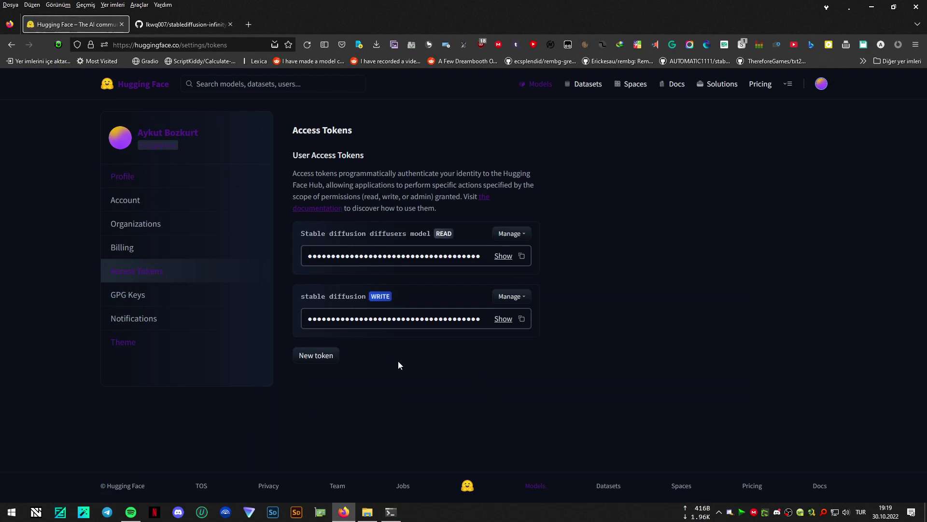
Step: Generate a new access token named "whatever" with the write role
{"action": "left_click", "coordinate": [317, 358]}
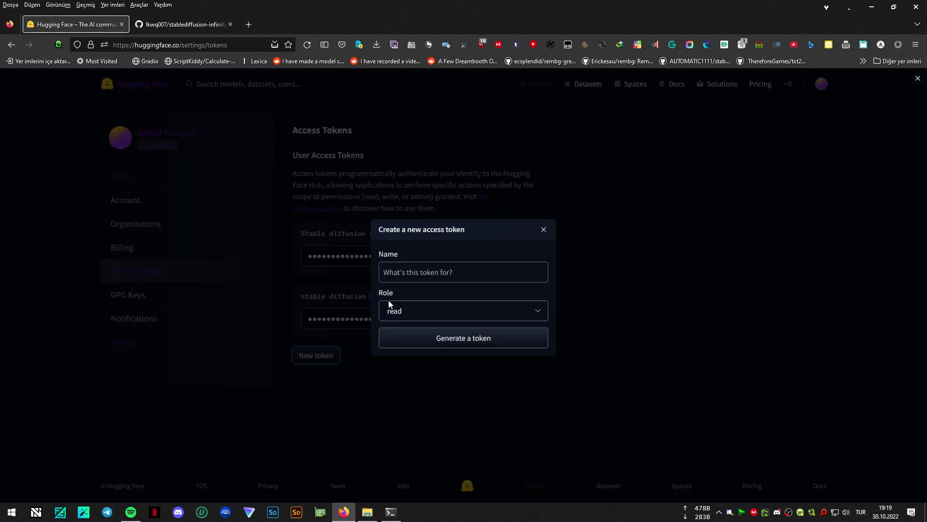
{"action": "left_click", "coordinate": [412, 272]}
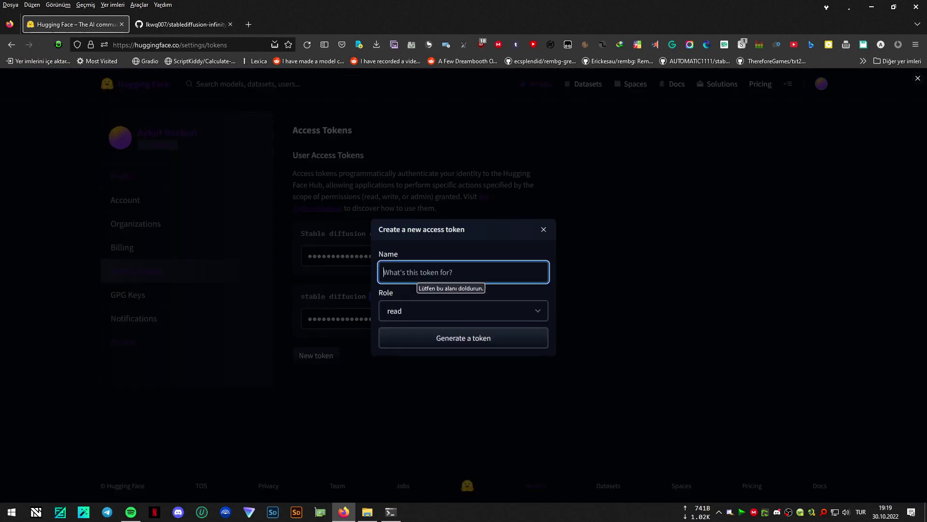
{"action": "type", "text": "whatever"}
{"action": "left_click", "coordinate": [456, 311]}
{"action": "left_click", "coordinate": [455, 312]}
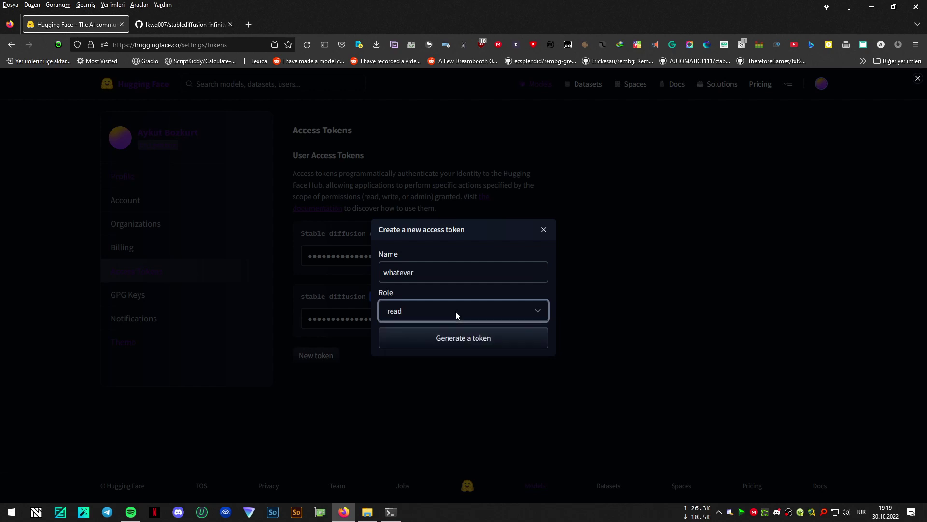
{"action": "left_click", "coordinate": [456, 311]}
{"action": "left_click", "coordinate": [442, 344]}
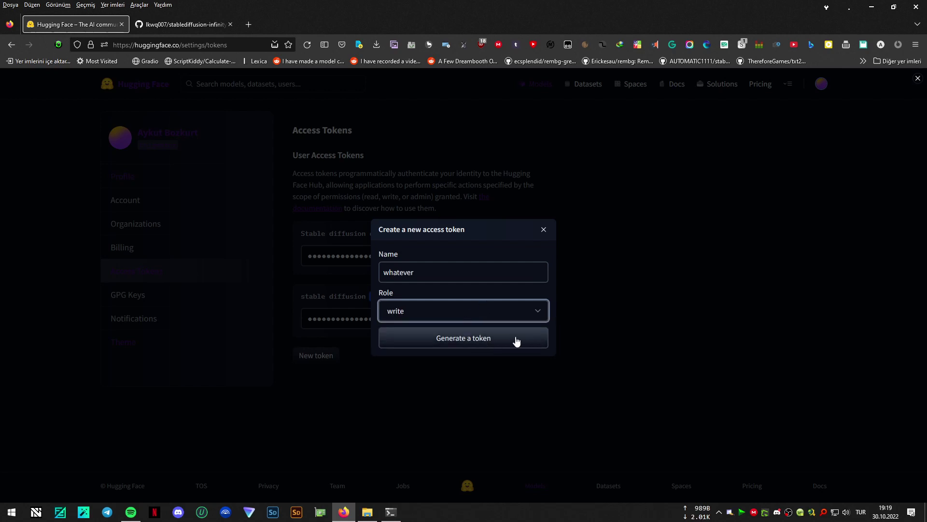
{"action": "left_click", "coordinate": [501, 343]}
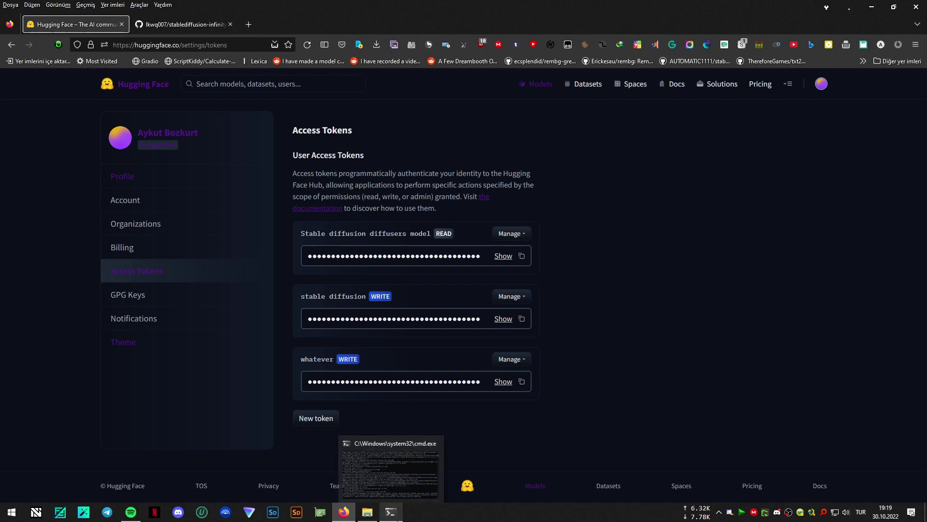
Step: Check the progress of the installation in the console window, with the browser minimized
{"action": "left_click", "coordinate": [391, 512]}
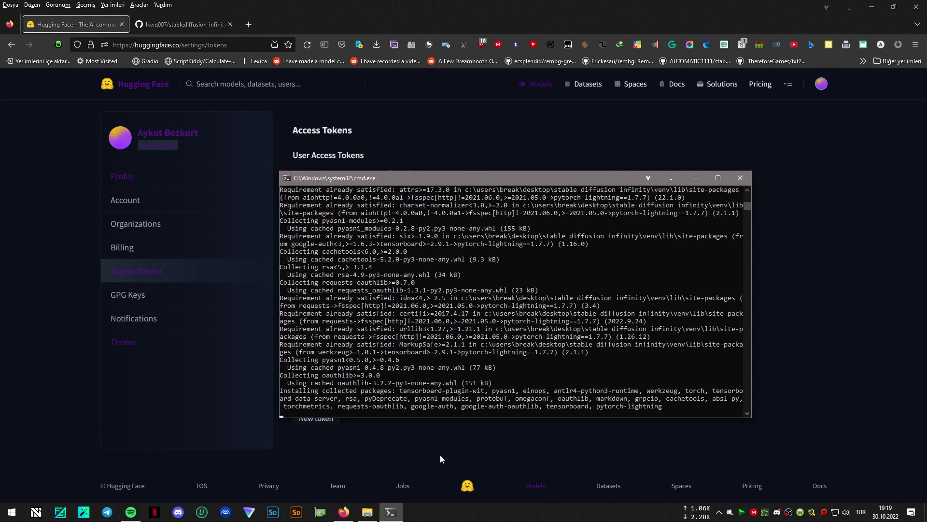
{"action": "left_click", "coordinate": [459, 453]}
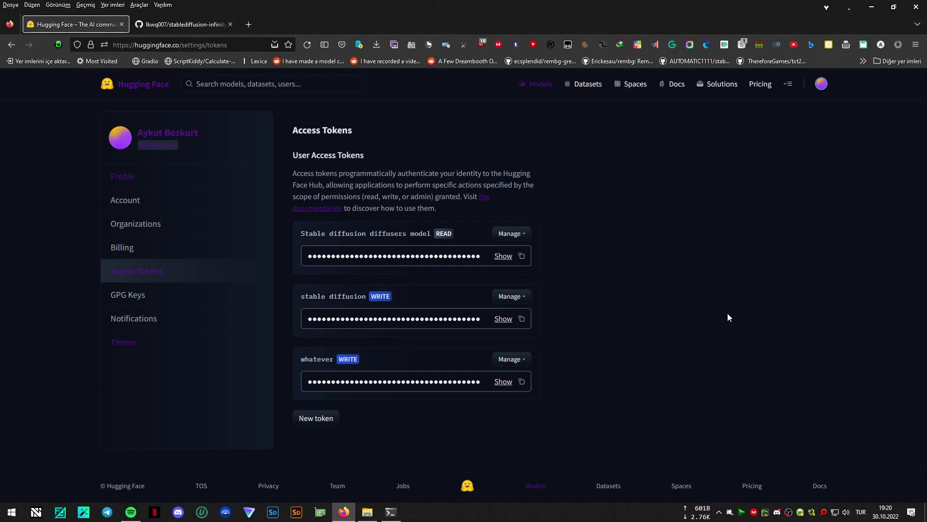
{"action": "left_click", "coordinate": [871, 7]}
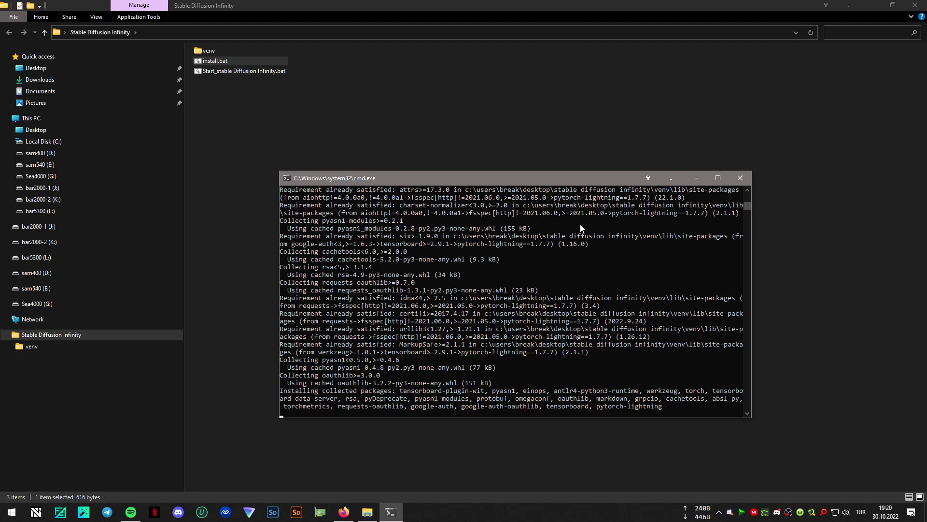
{"action": "left_click_drag", "start_coordinate": [591, 179], "coordinate": [540, 179]}
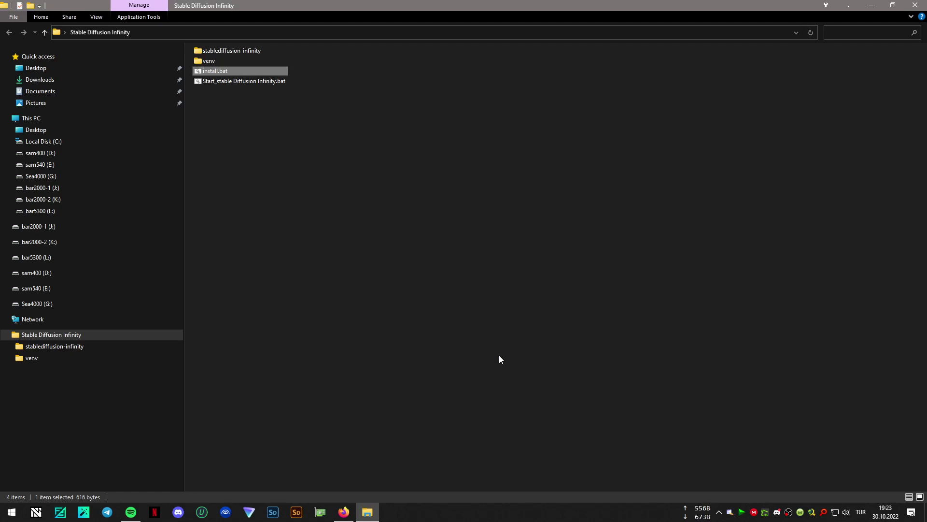
Step: Open process.py from the stablediffusion-infinity folder in Notepad++
{"action": "left_click", "coordinate": [500, 357]}
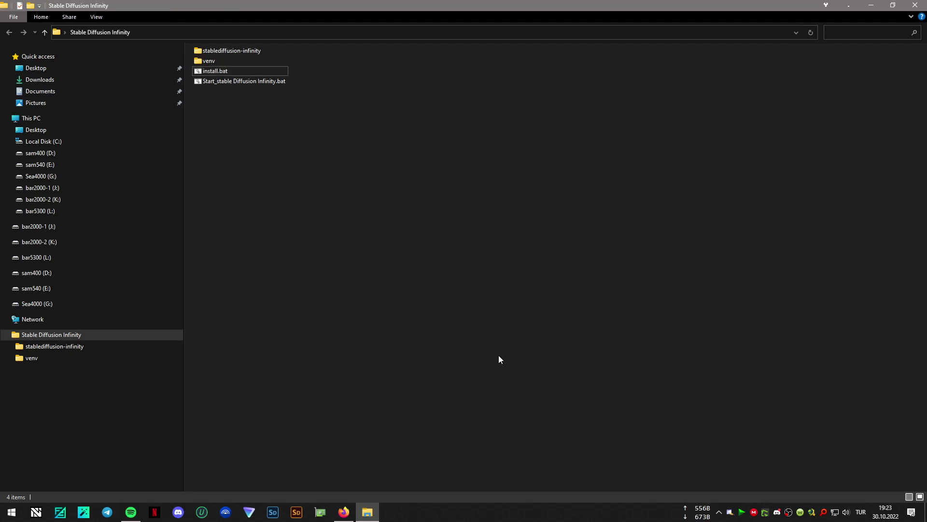
{"action": "left_click", "coordinate": [248, 50]}
{"action": "double_click", "coordinate": [248, 50]}
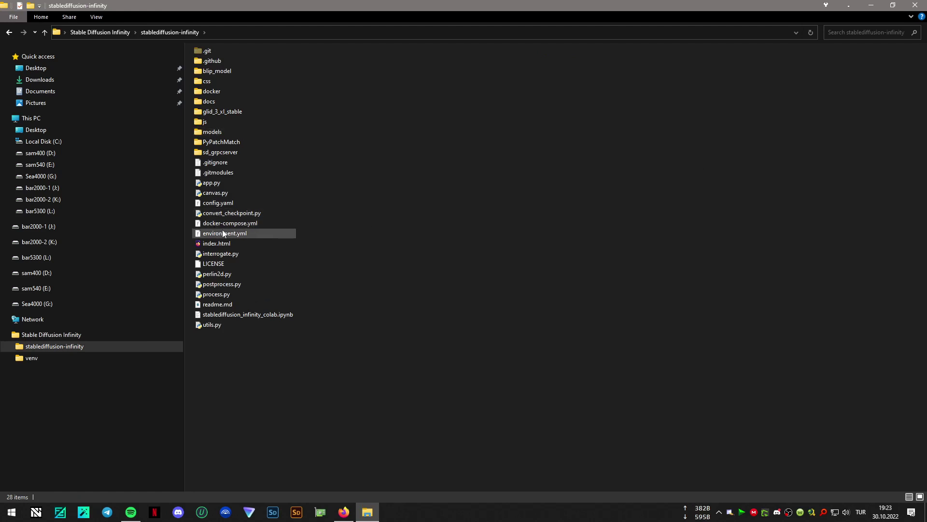
{"action": "left_click", "coordinate": [222, 296]}
{"action": "right_click", "coordinate": [221, 297]}
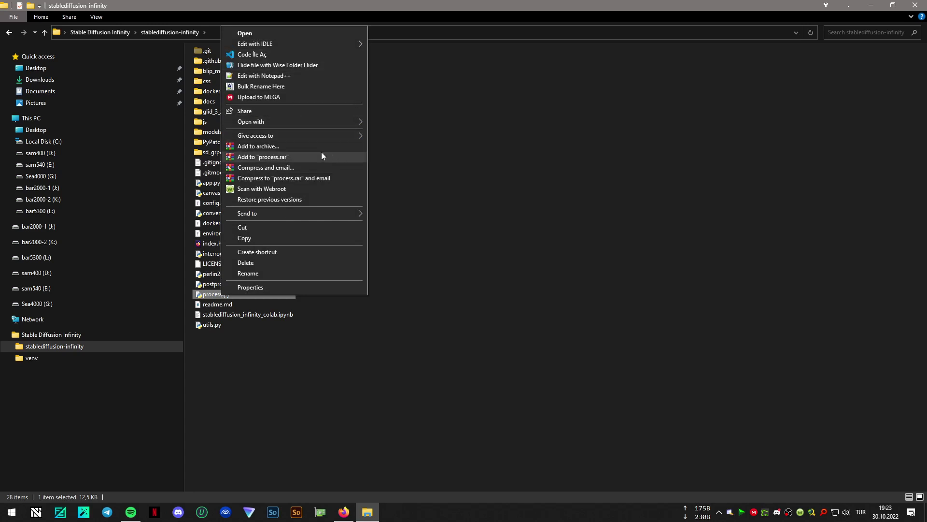
{"action": "mouse_move", "coordinate": [344, 121]}
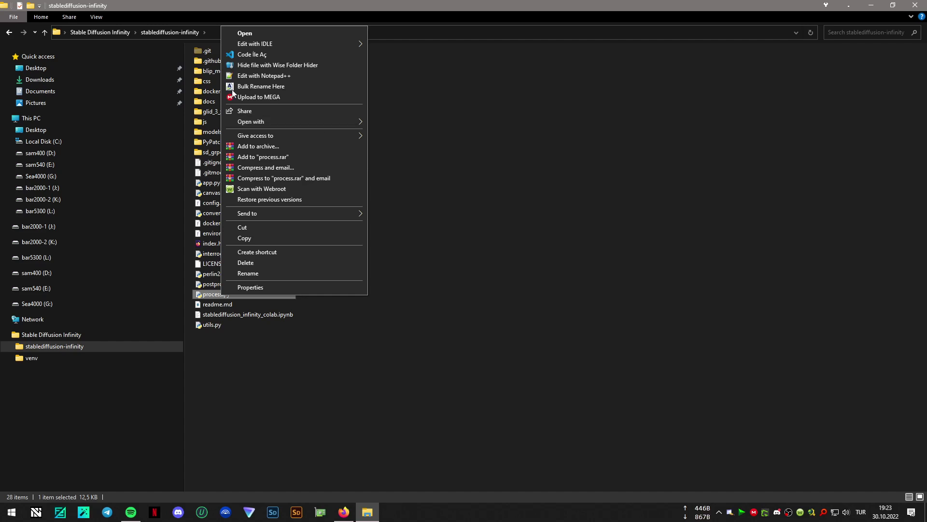
{"action": "left_click", "coordinate": [253, 75]}
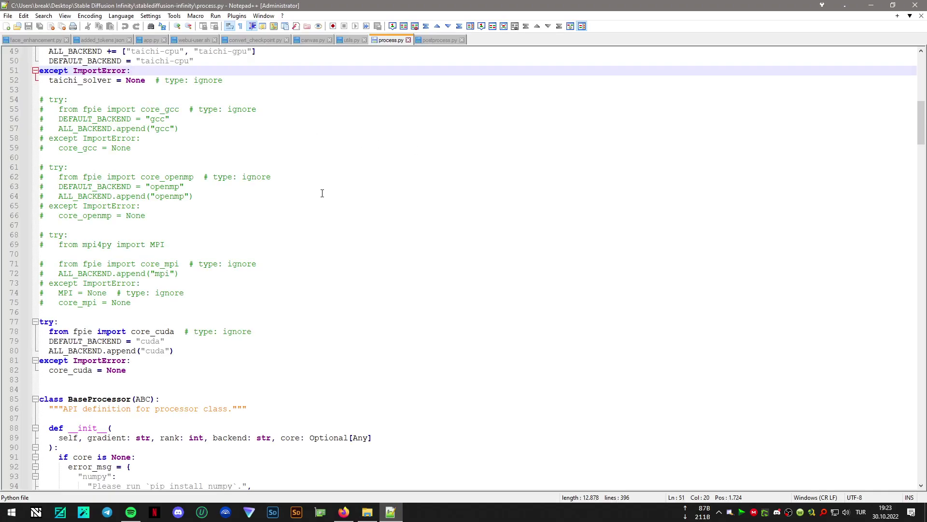
Step: Examine the backend imports, error messages and processor classes in process.py
{"action": "scroll", "coordinate": [311, 234], "scroll_direction": "down", "scroll_amount": 5}
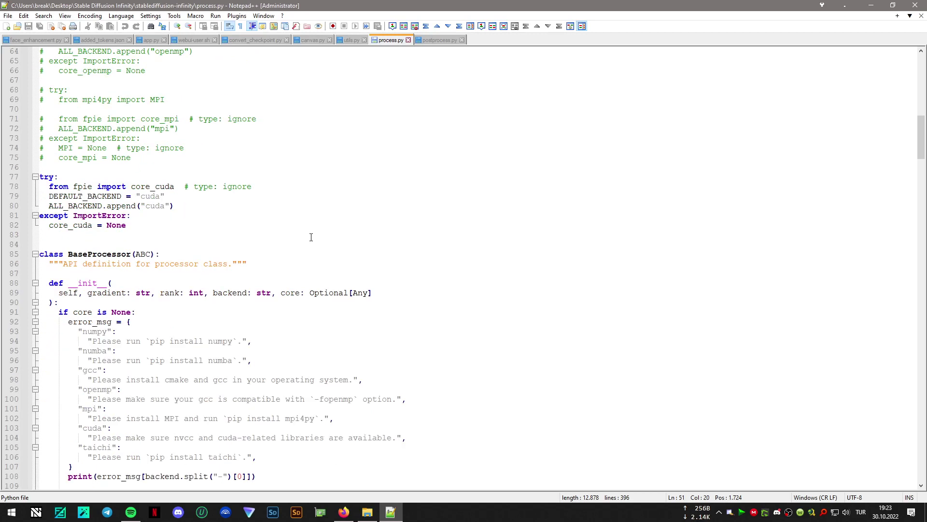
{"action": "scroll", "coordinate": [311, 237], "scroll_direction": "down", "scroll_amount": 4}
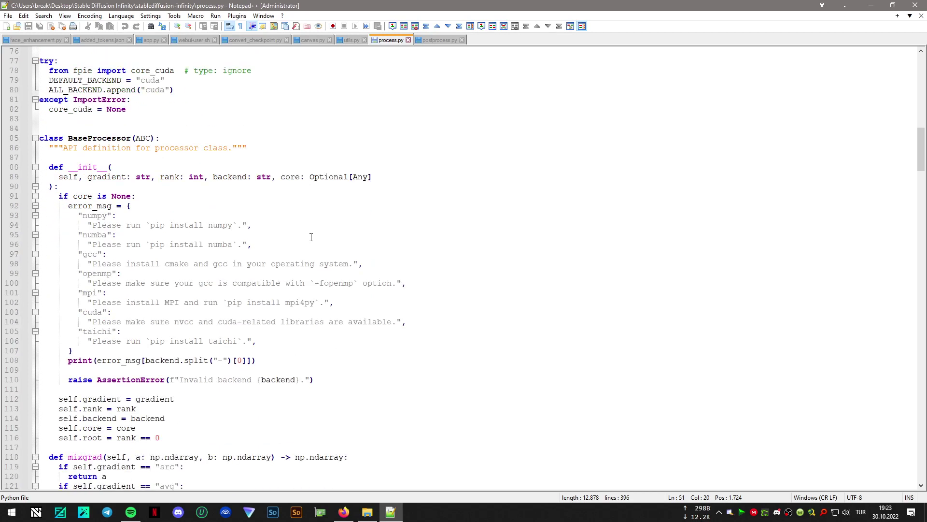
{"action": "scroll", "coordinate": [311, 237], "scroll_direction": "down", "scroll_amount": 1}
{"action": "scroll", "coordinate": [311, 237], "scroll_direction": "down", "scroll_amount": 4}
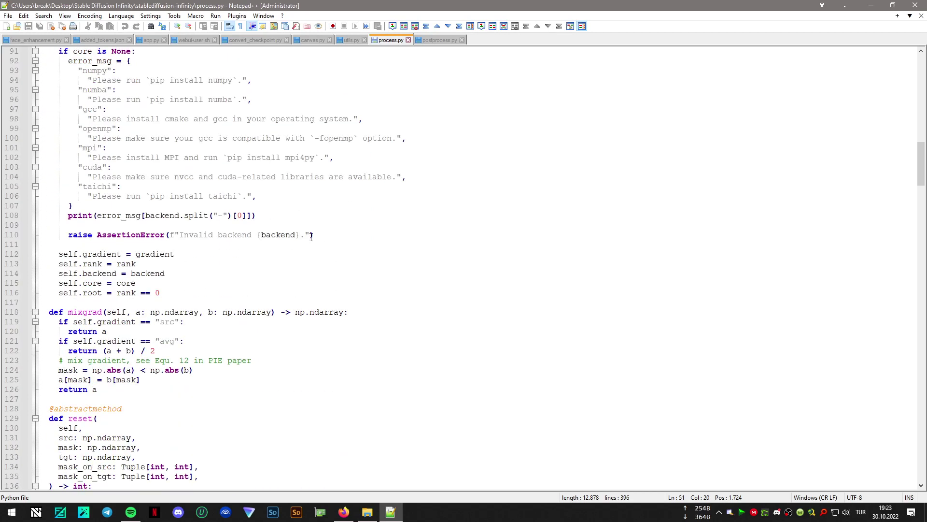
{"action": "scroll", "coordinate": [311, 237], "scroll_direction": "down", "scroll_amount": 7}
{"action": "scroll", "coordinate": [311, 237], "scroll_direction": "down", "scroll_amount": 4}
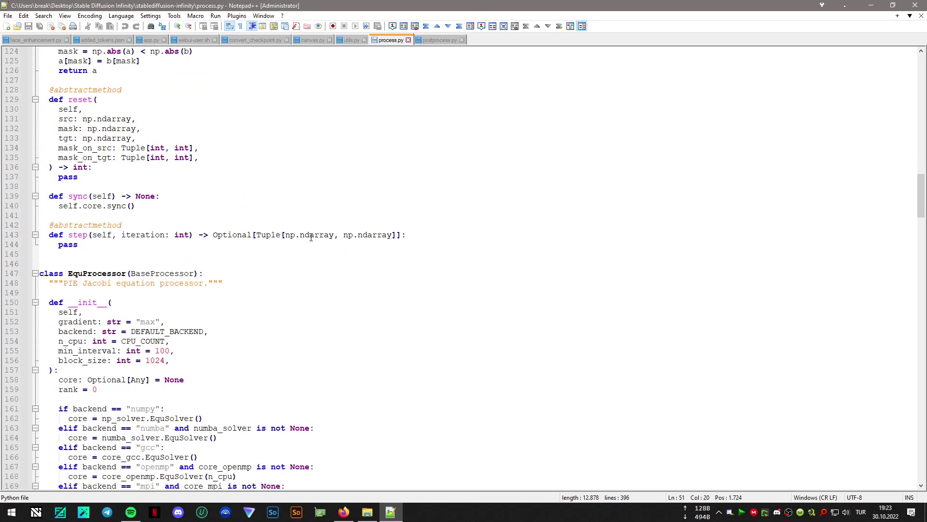
{"action": "scroll", "coordinate": [311, 237], "scroll_direction": "down", "scroll_amount": 4}
{"action": "scroll", "coordinate": [311, 237], "scroll_direction": "down", "scroll_amount": 5}
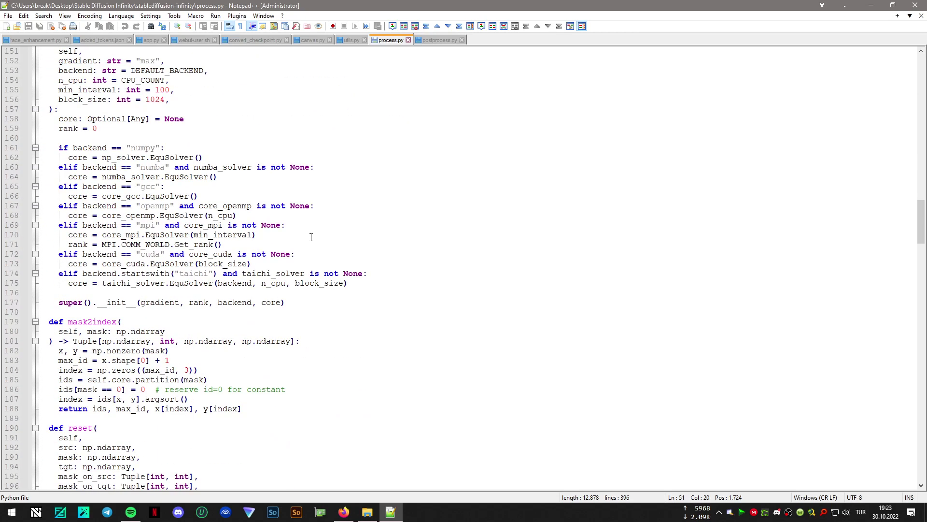
{"action": "scroll", "coordinate": [311, 237], "scroll_direction": "up", "scroll_amount": 18}
{"action": "scroll", "coordinate": [311, 237], "scroll_direction": "up", "scroll_amount": 13}
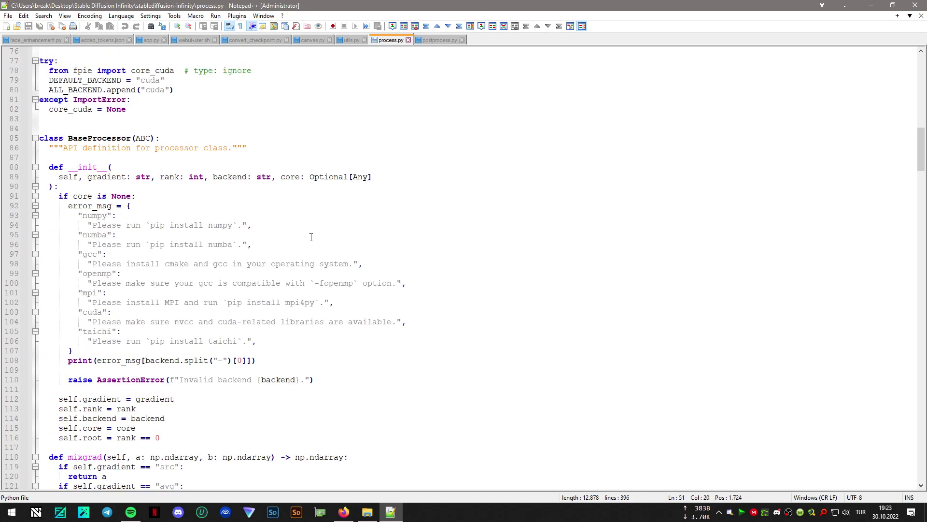
{"action": "scroll", "coordinate": [311, 237], "scroll_direction": "down", "scroll_amount": 11}
{"action": "scroll", "coordinate": [311, 237], "scroll_direction": "down", "scroll_amount": 1}
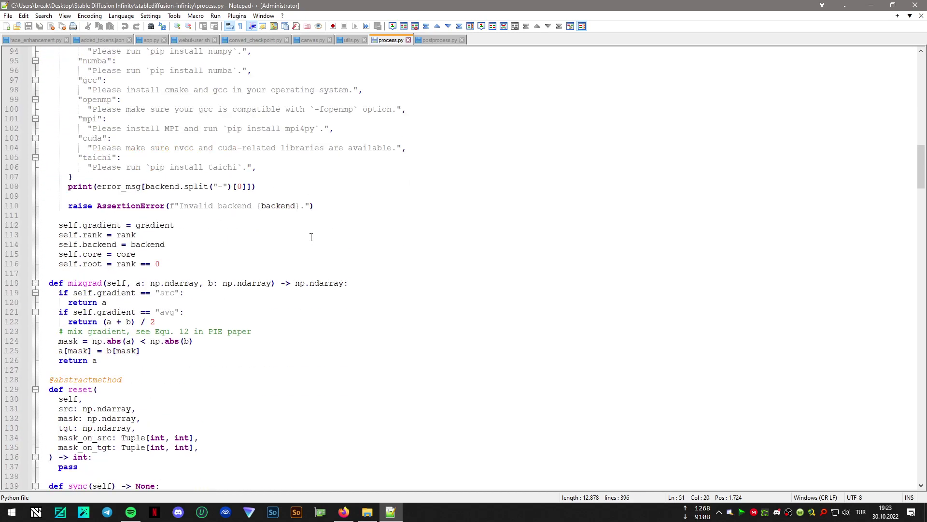
{"action": "scroll", "coordinate": [311, 237], "scroll_direction": "down", "scroll_amount": 5}
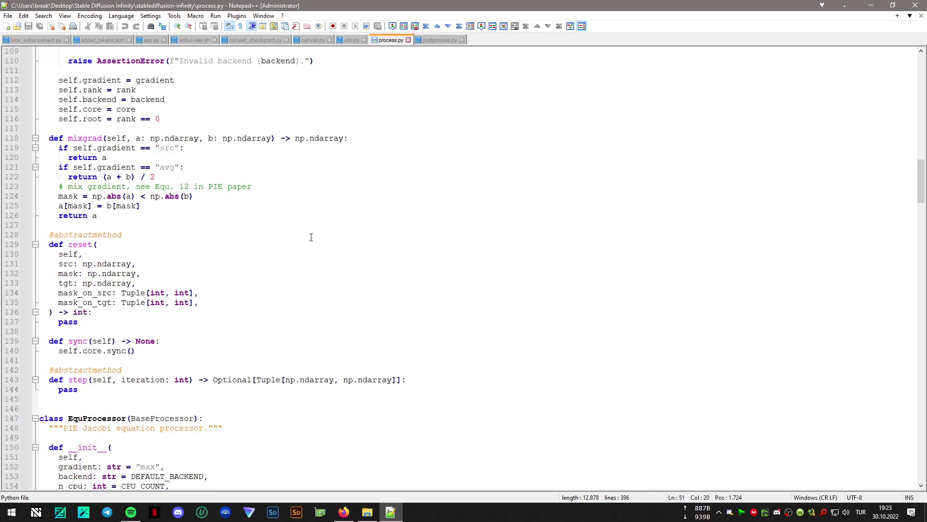
{"action": "scroll", "coordinate": [311, 237], "scroll_direction": "down", "scroll_amount": 7}
{"action": "scroll", "coordinate": [311, 237], "scroll_direction": "down", "scroll_amount": 13}
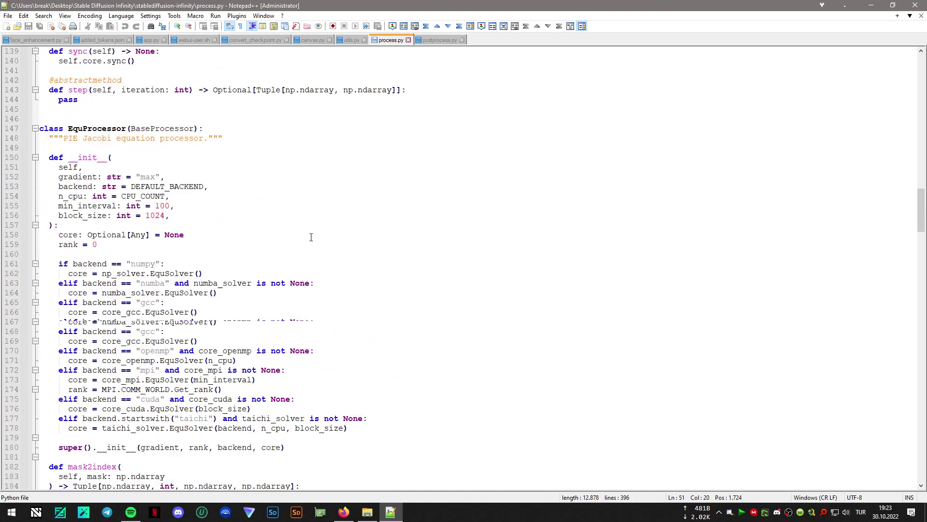
{"action": "scroll", "coordinate": [311, 238], "scroll_direction": "down", "scroll_amount": 8}
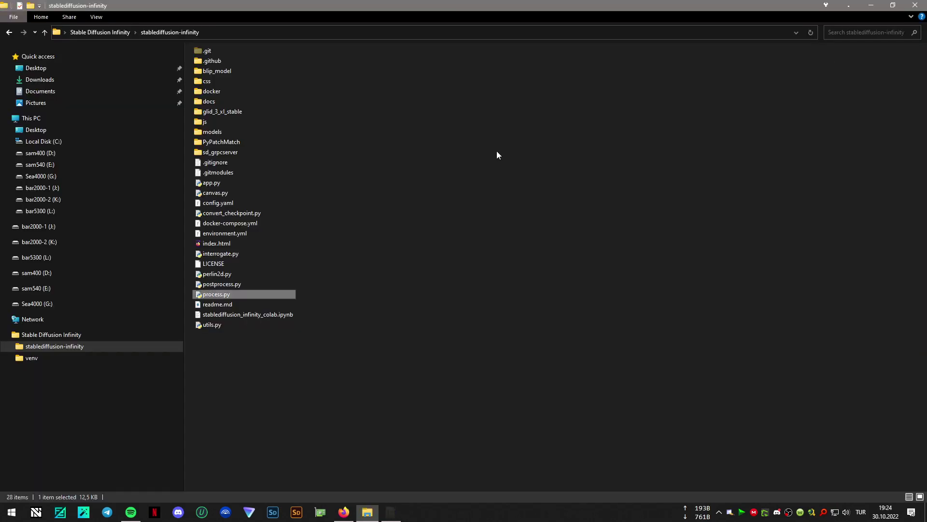
Step: Close the code editor, return to the Stable Diffusion Infinity folder and run Start_stable Diffusion Infinity.bat
{"action": "left_click", "coordinate": [915, 4]}
{"action": "left_click", "coordinate": [109, 35]}
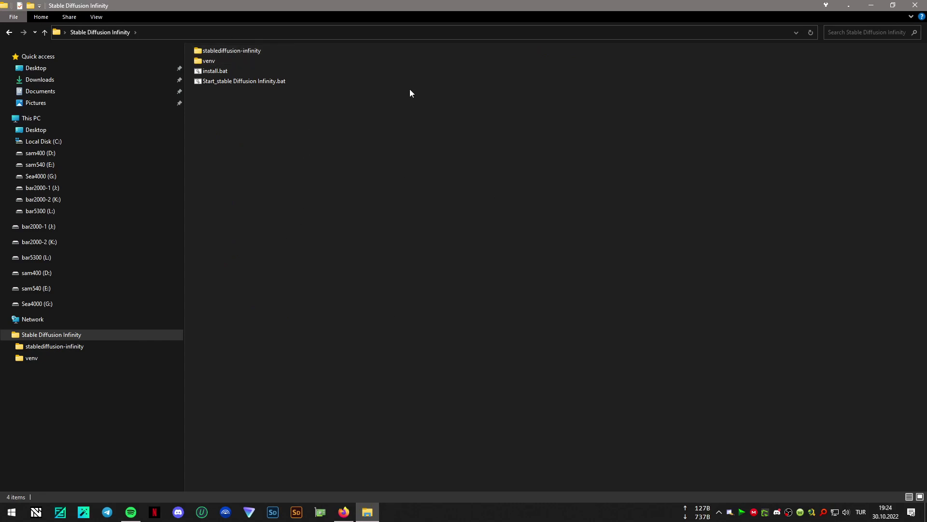
{"action": "double_click", "coordinate": [253, 83]}
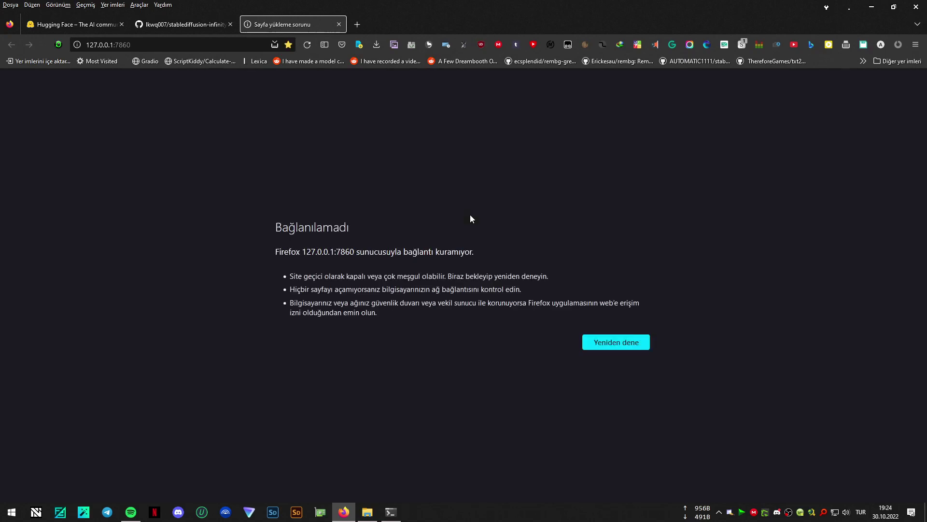
Step: Bring up the launcher's console window, minimize the browser and folder windows, and move the console clear of the desktop folders
{"action": "left_click", "coordinate": [398, 513]}
{"action": "left_click_drag", "start_coordinate": [424, 109], "coordinate": [486, 175]}
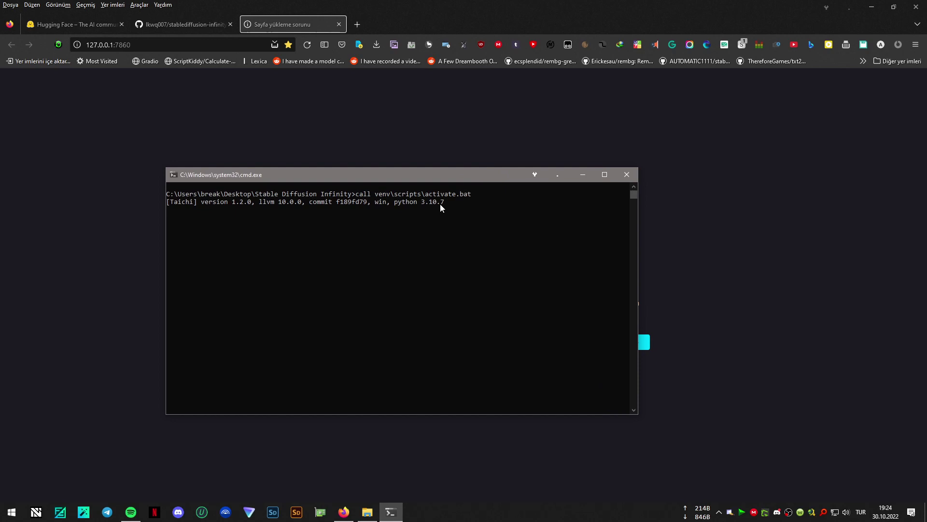
{"action": "left_click", "coordinate": [872, 6]}
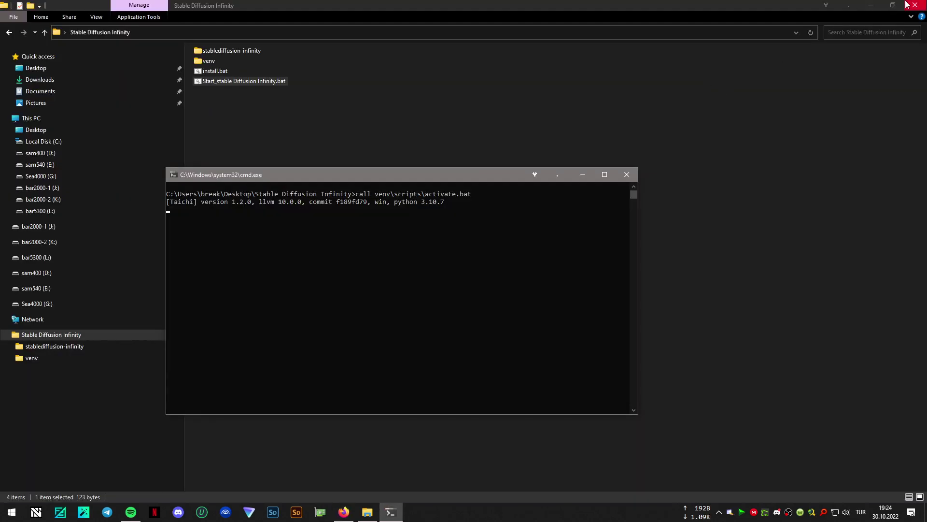
{"action": "left_click", "coordinate": [877, 4]}
{"action": "left_click_drag", "start_coordinate": [488, 175], "coordinate": [722, 179]}
Step: Look at the Git and Python installers in the Software to install folder on the desktop, and close it
{"action": "left_click", "coordinate": [309, 255]}
{"action": "double_click", "coordinate": [311, 219]}
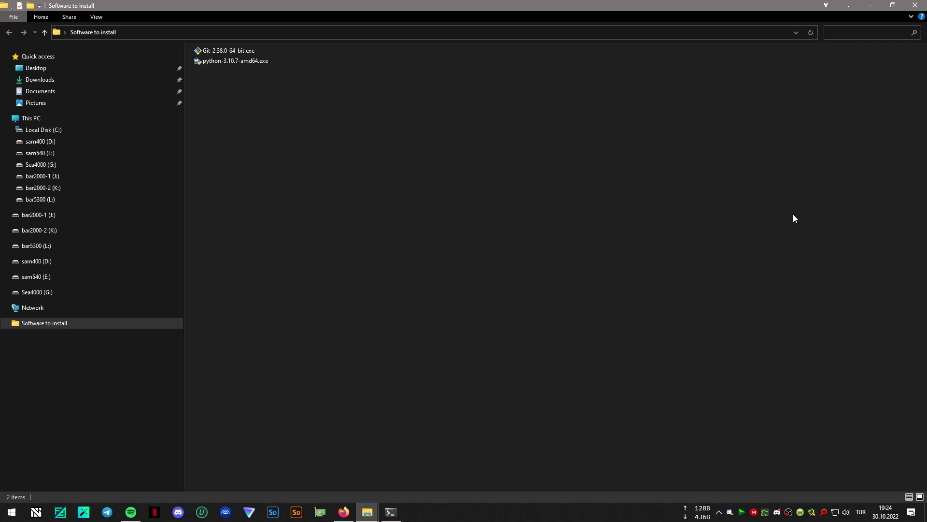
{"action": "left_click", "coordinate": [915, 5]}
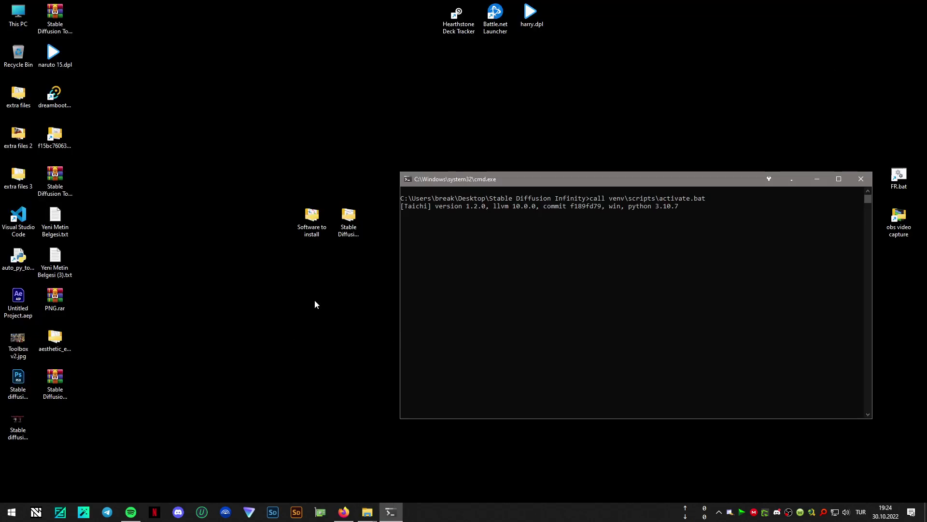
Step: Open install.bat from the Stable Diffusion Infinity folder in Notepad to review its commands, then put both windows away
{"action": "double_click", "coordinate": [348, 220]}
{"action": "left_click", "coordinate": [555, 238]}
{"action": "right_click", "coordinate": [539, 224]}
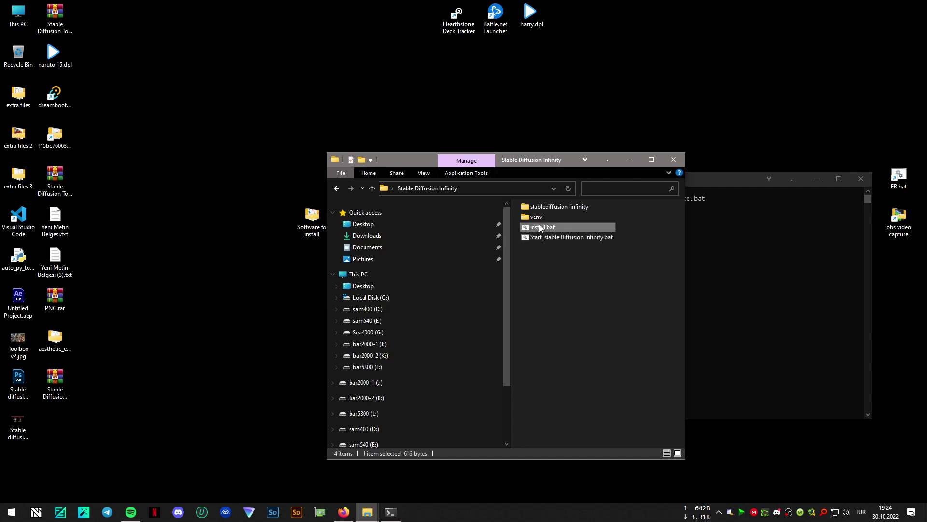
{"action": "left_click", "coordinate": [581, 244]}
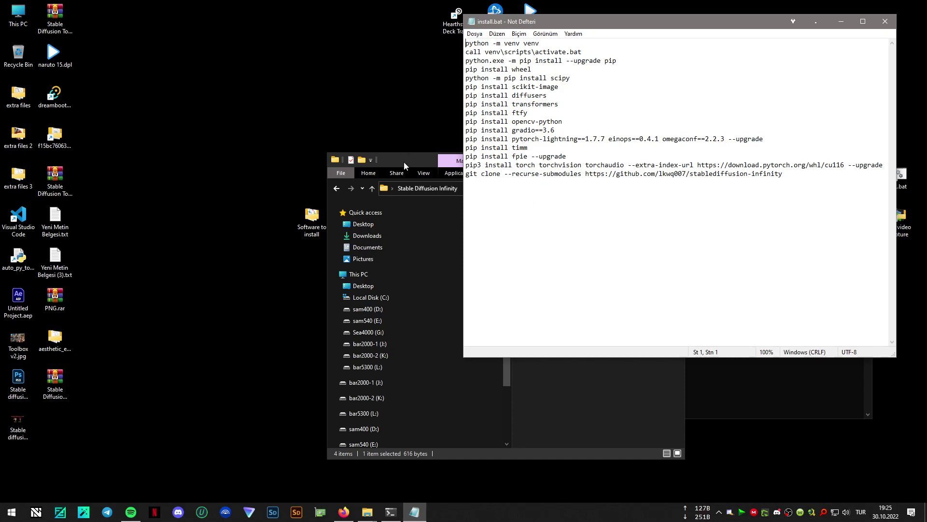
{"action": "left_click_drag", "start_coordinate": [403, 161], "coordinate": [326, 161]}
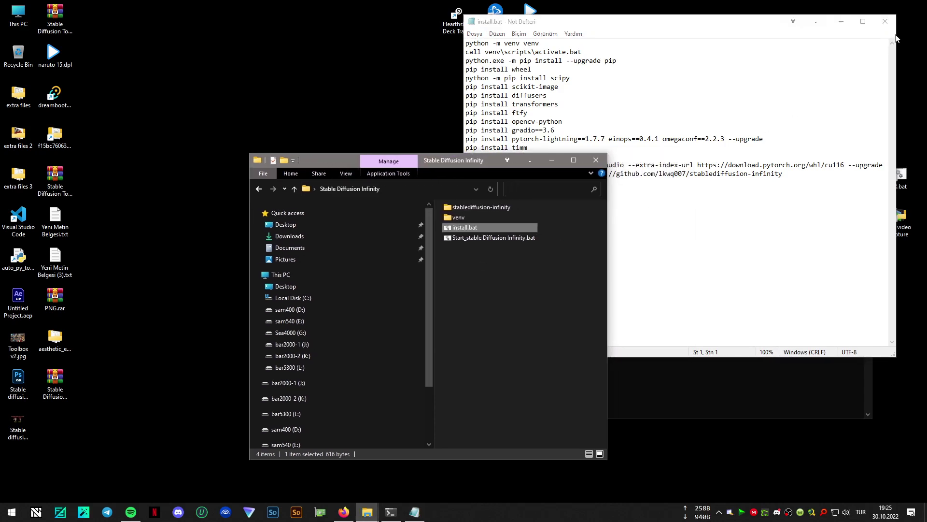
{"action": "left_click", "coordinate": [885, 22]}
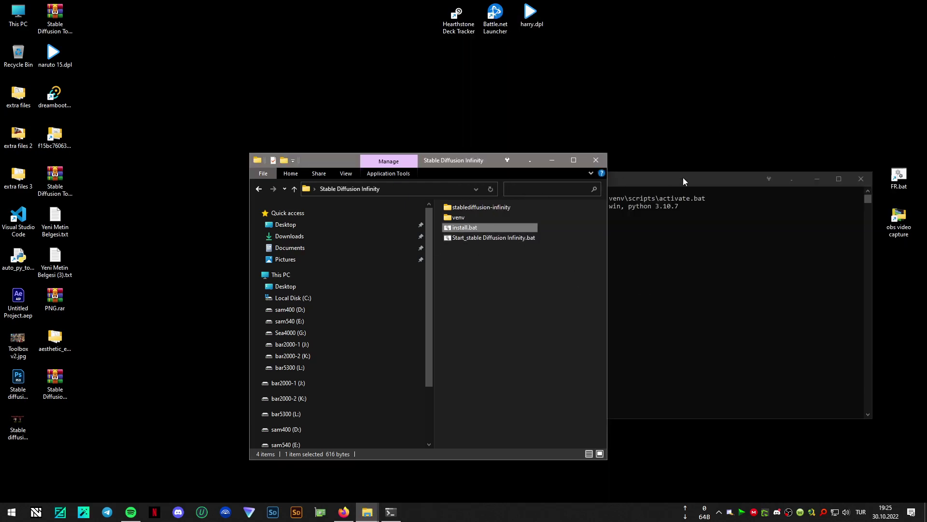
{"action": "left_click", "coordinate": [552, 160]}
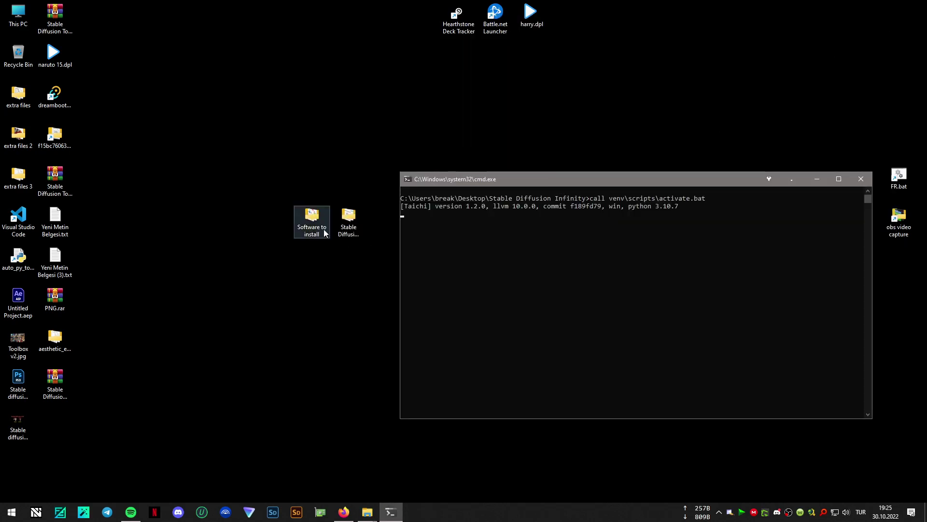
Step: Reopen the Software to install folder to review the required installers, and minimize it
{"action": "left_click", "coordinate": [305, 227]}
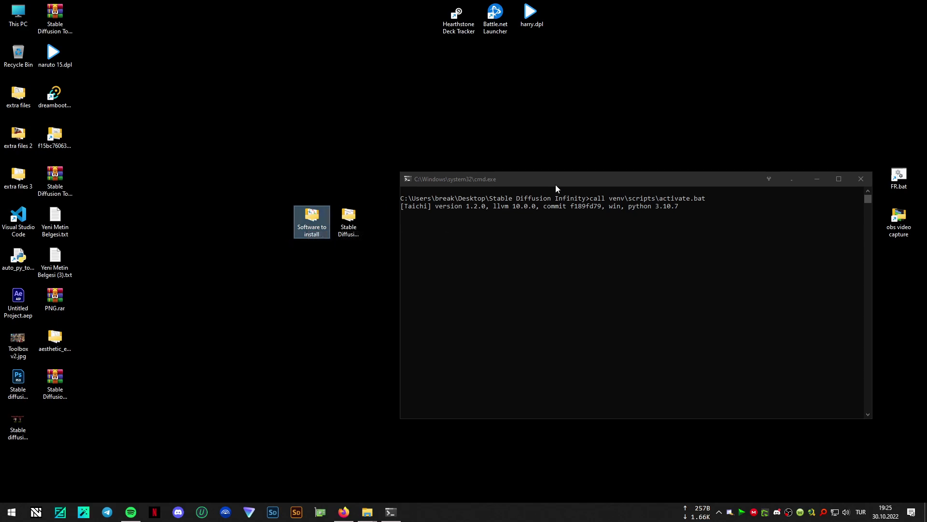
{"action": "left_click_drag", "start_coordinate": [595, 177], "coordinate": [572, 188]}
{"action": "double_click", "coordinate": [312, 222]}
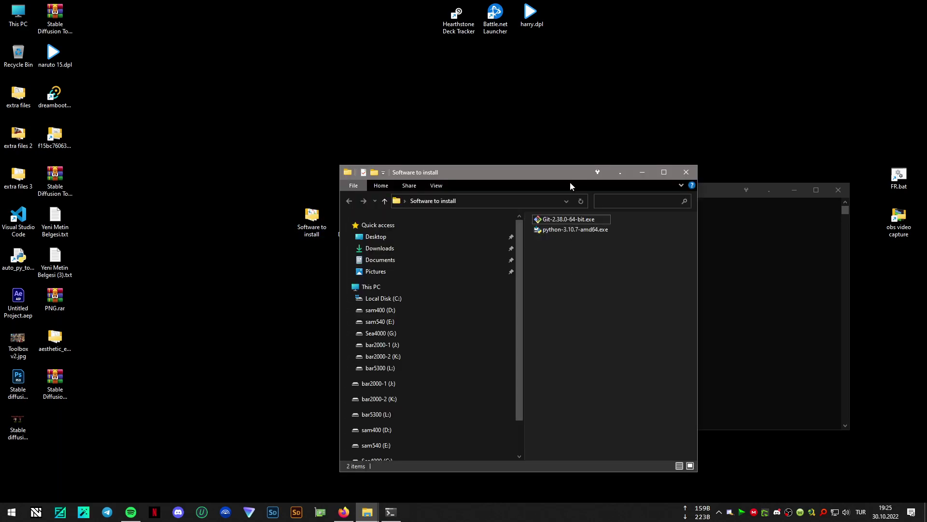
{"action": "left_click_drag", "start_coordinate": [547, 176], "coordinate": [493, 173]}
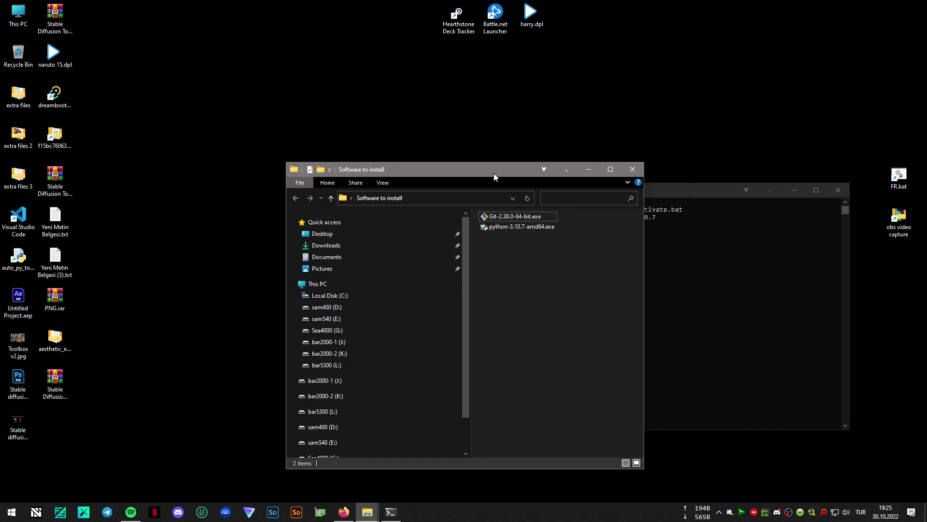
{"action": "left_click", "coordinate": [587, 174]}
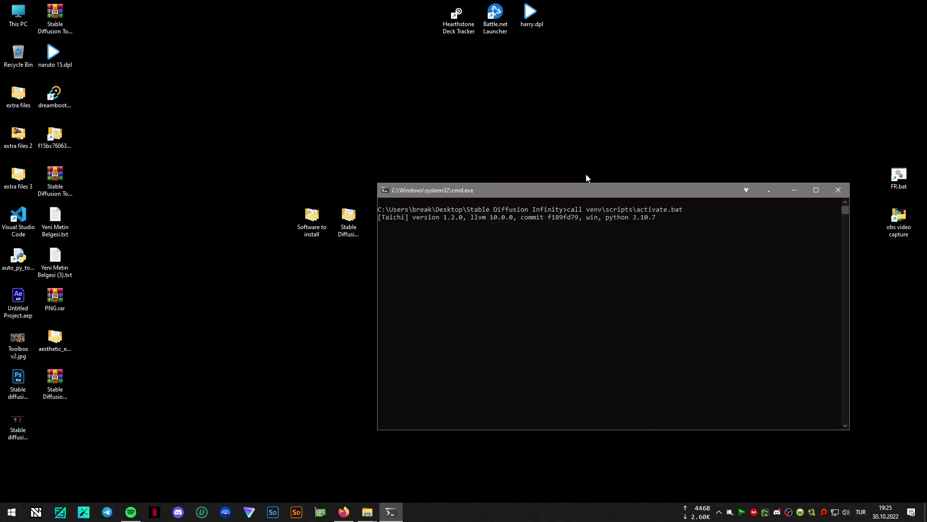
Step: Check the startup output in the console and reload the local web interface at 127.0.0.1:7860 in Firefox
{"action": "left_click_drag", "start_coordinate": [569, 190], "coordinate": [486, 186]}
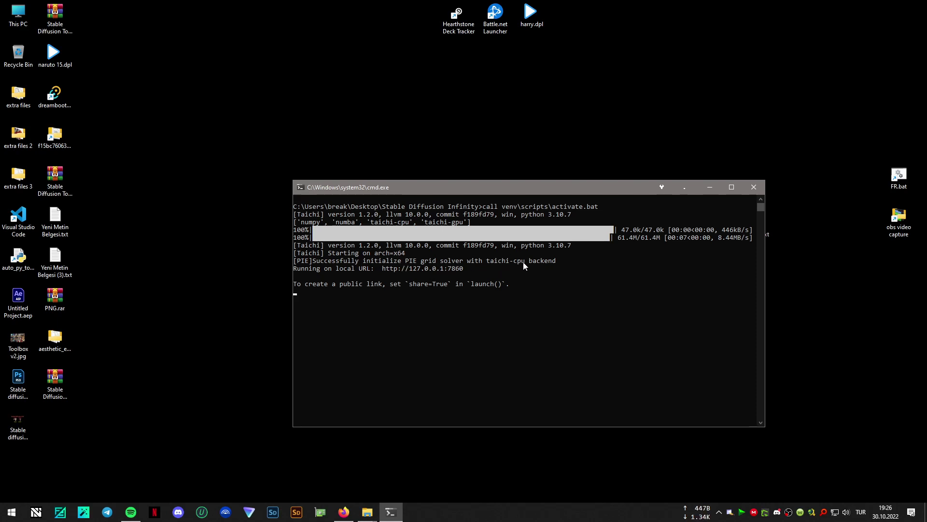
{"action": "left_click", "coordinate": [344, 512]}
{"action": "left_click", "coordinate": [644, 342]}
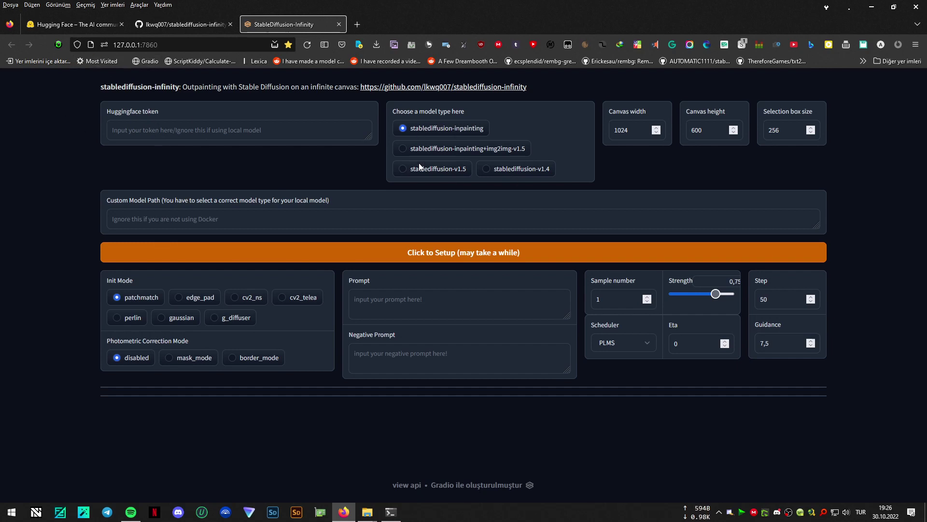
Step: Copy the "stable diffusion" write token from the Hugging Face access tokens and paste it into the Huggingface token field
{"action": "left_click", "coordinate": [76, 24]}
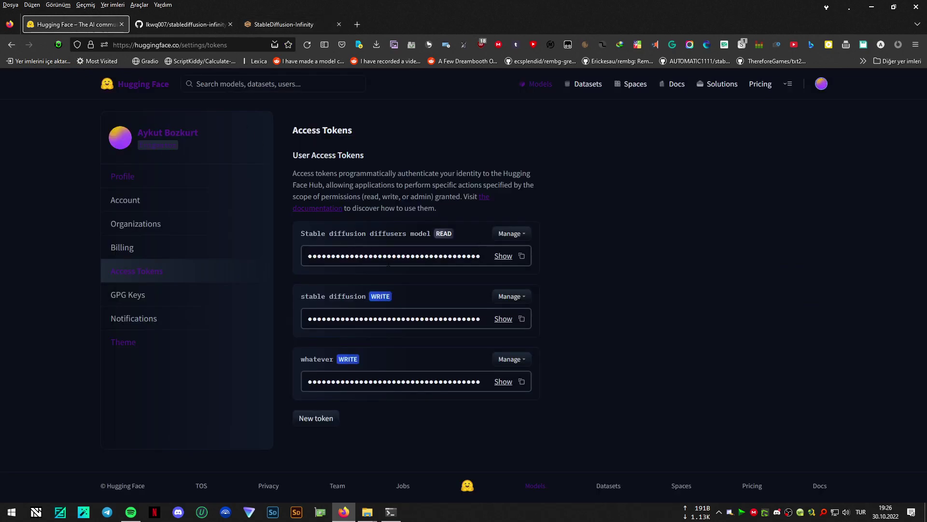
{"action": "left_click", "coordinate": [521, 319]}
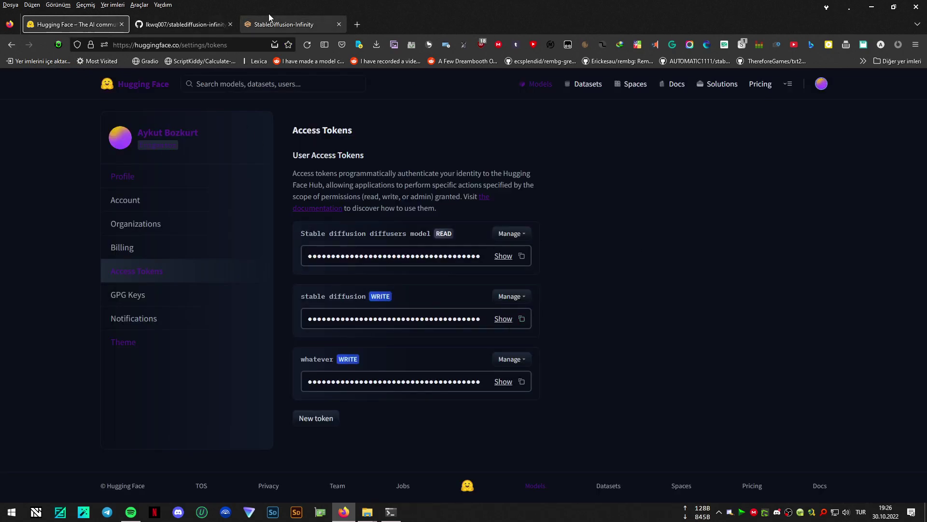
{"action": "left_click", "coordinate": [278, 24]}
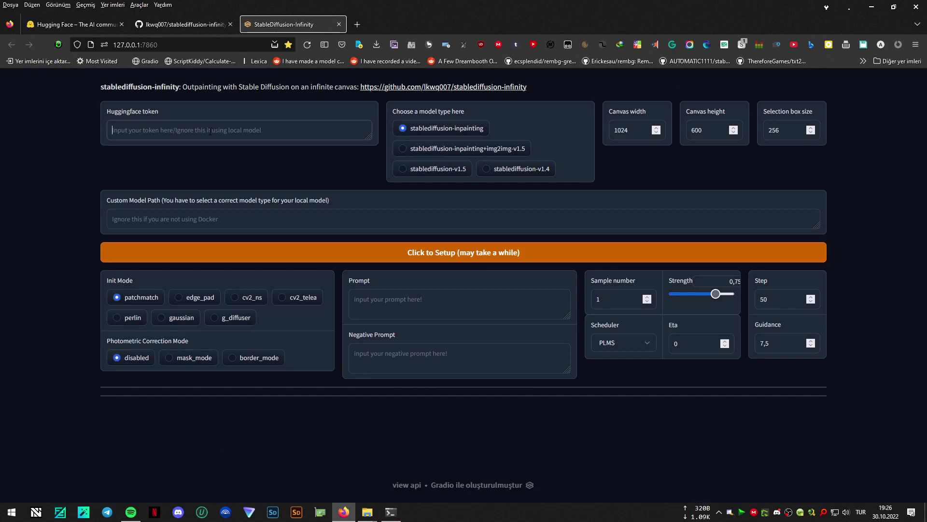
{"action": "key", "text": "ctrl+v"}
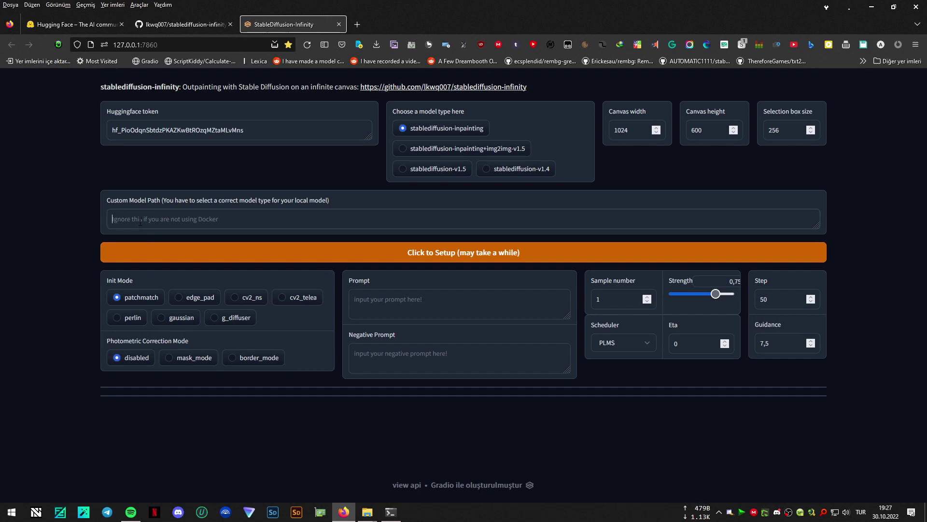
Step: Try c:\model.ckpt as the custom model path, and clear the field again
{"action": "left_click", "coordinate": [140, 222]}
{"action": "type", "text": "c:\\model."}
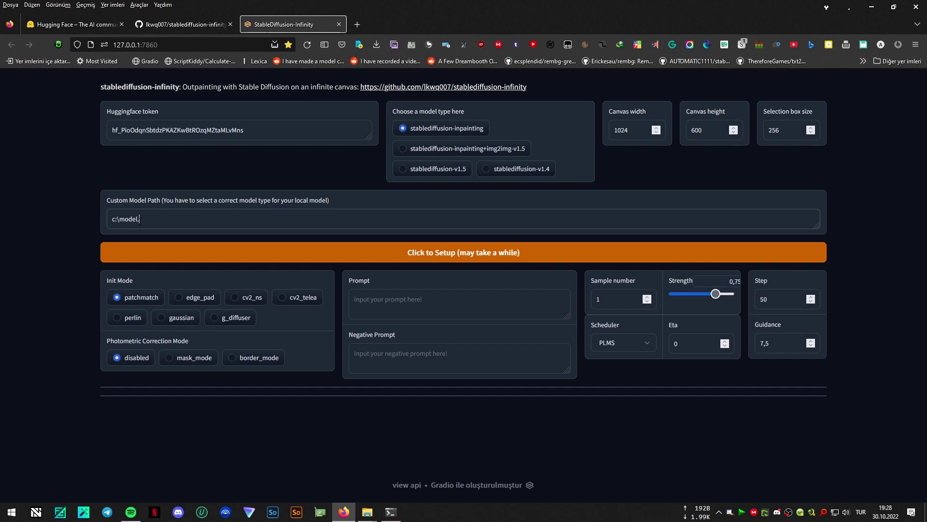
{"action": "type", "text": "ckpt"}
{"action": "left_click_drag", "start_coordinate": [163, 222], "coordinate": [65, 220]}
{"action": "key", "text": "BackSpace"}
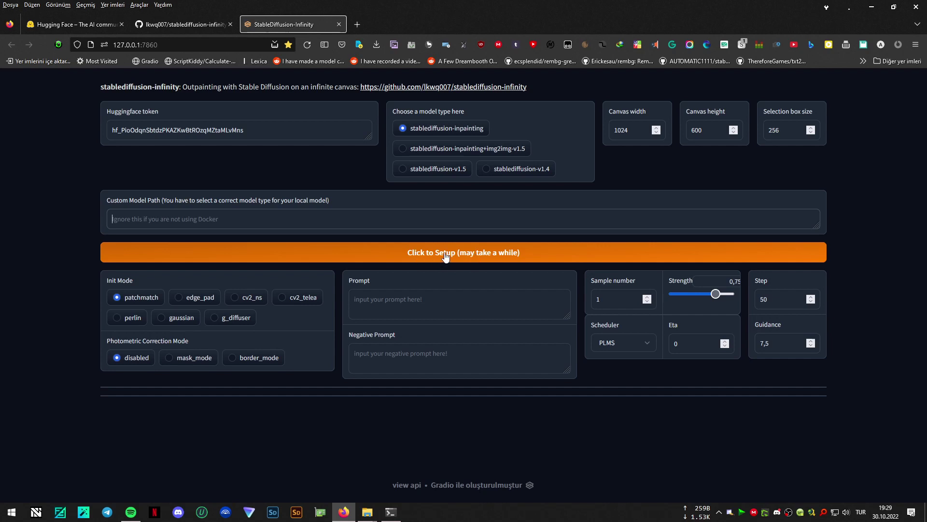
Step: Start the setup of the stablediffusion-inpainting model and check the model loading progress in the console
{"action": "left_click", "coordinate": [445, 252]}
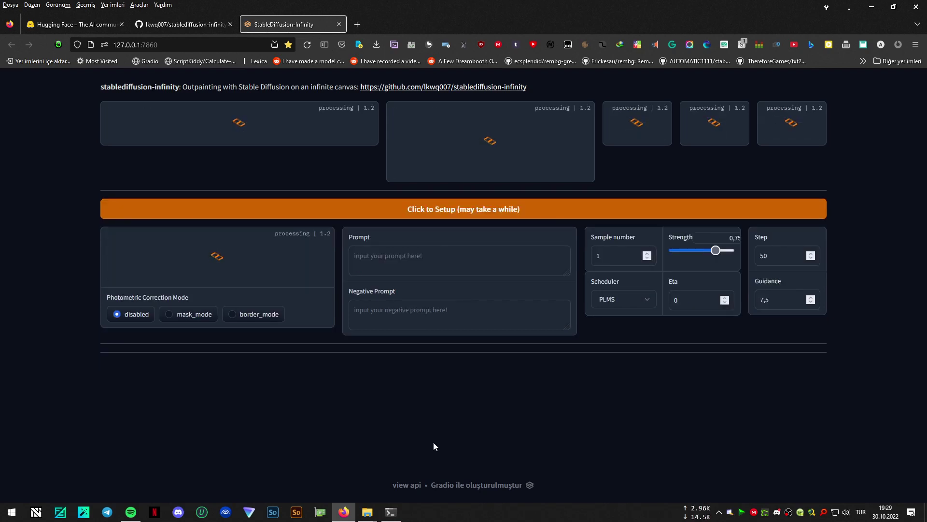
{"action": "left_click", "coordinate": [393, 513]}
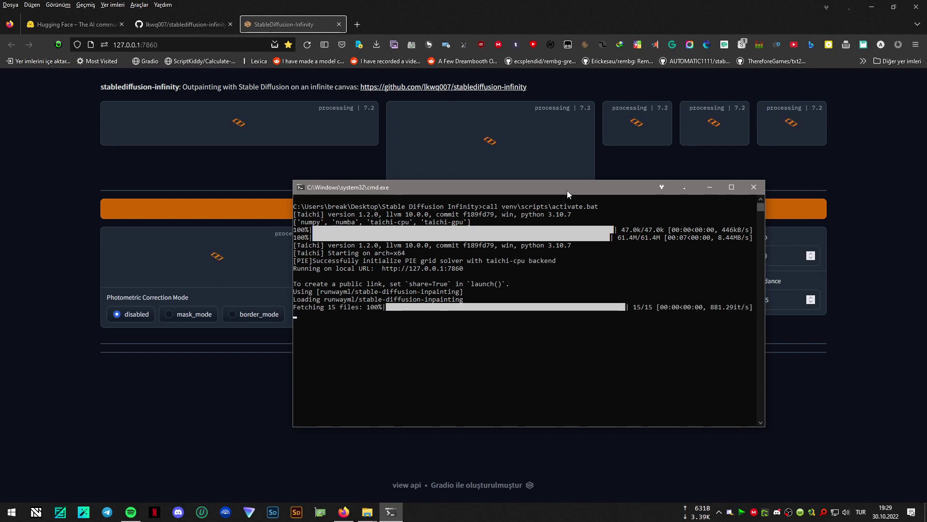
{"action": "left_click_drag", "start_coordinate": [567, 191], "coordinate": [567, 226]}
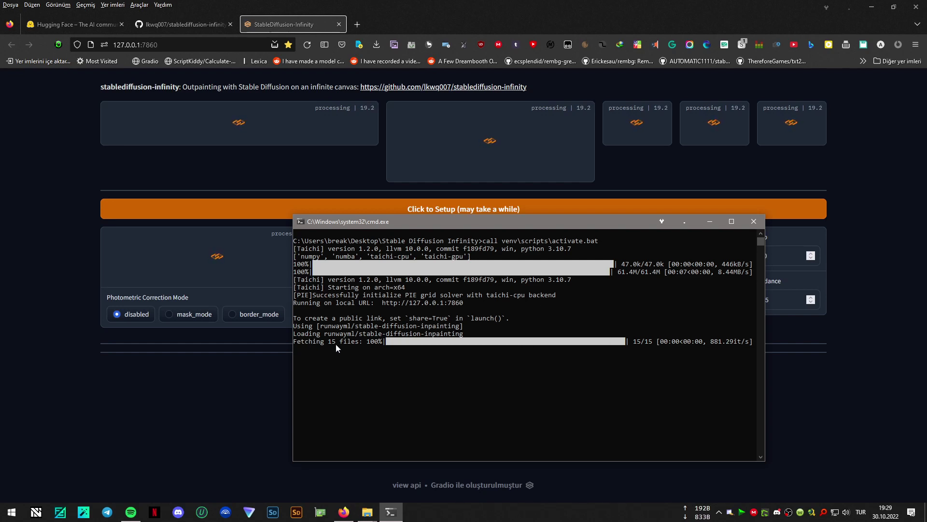
Step: Minimize the browser, uncover the desktop folders, and open the .cache folder maximized to show its full path
{"action": "left_click", "coordinate": [871, 7]}
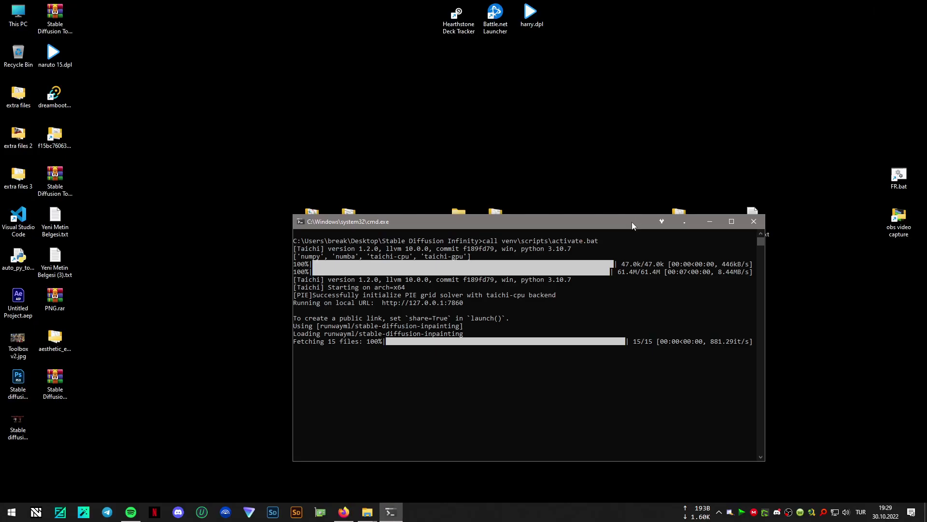
{"action": "left_click_drag", "start_coordinate": [620, 223], "coordinate": [583, 285]}
{"action": "left_click_drag", "start_coordinate": [609, 253], "coordinate": [700, 242]}
{"action": "double_click", "coordinate": [465, 218]}
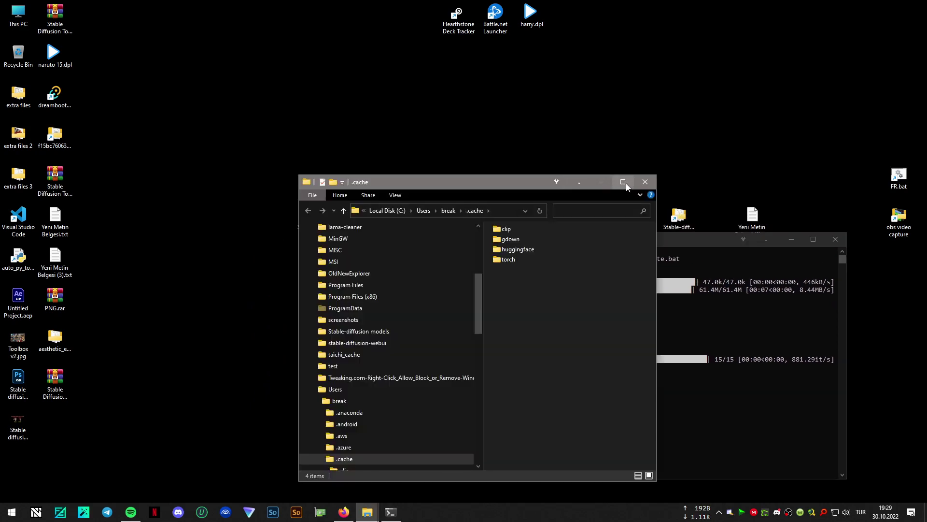
{"action": "left_click", "coordinate": [623, 182]}
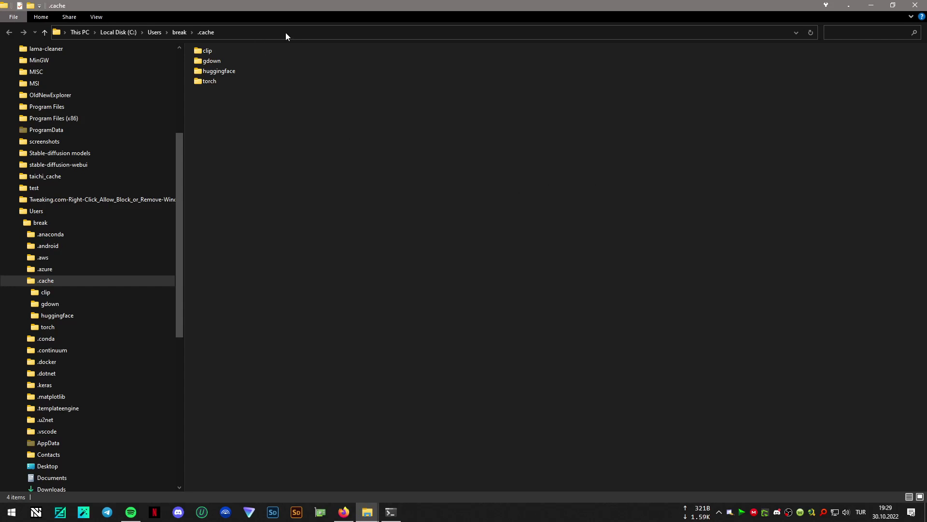
{"action": "left_click", "coordinate": [254, 32]}
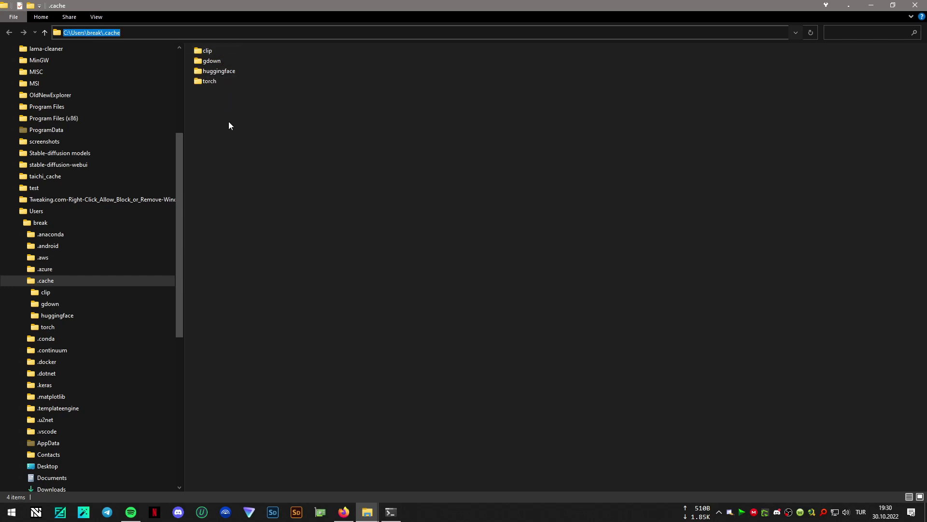
Step: Examine both snapshot folders of models--runwayml--stable-diffusion-inpainting under huggingface\diffusers in the cache, and minimize the window
{"action": "left_click", "coordinate": [61, 316]}
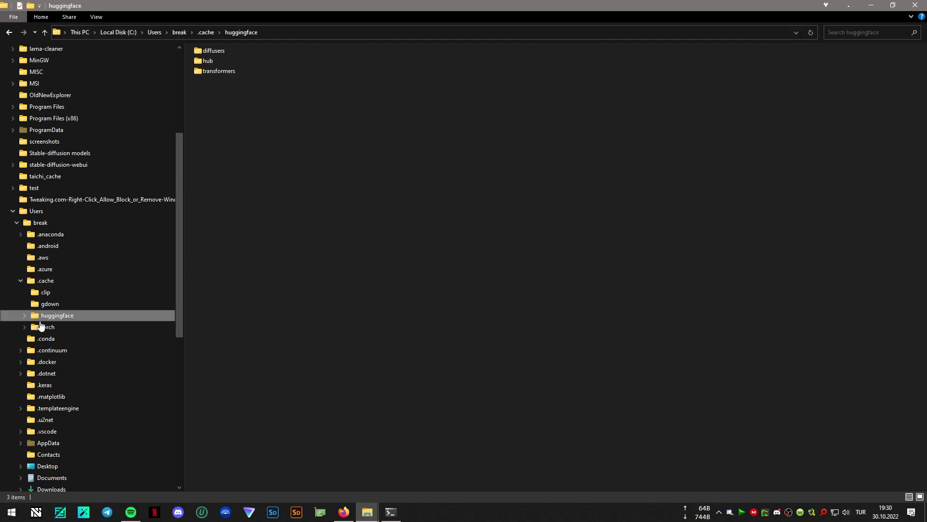
{"action": "left_click", "coordinate": [25, 316]}
{"action": "left_click", "coordinate": [57, 328]}
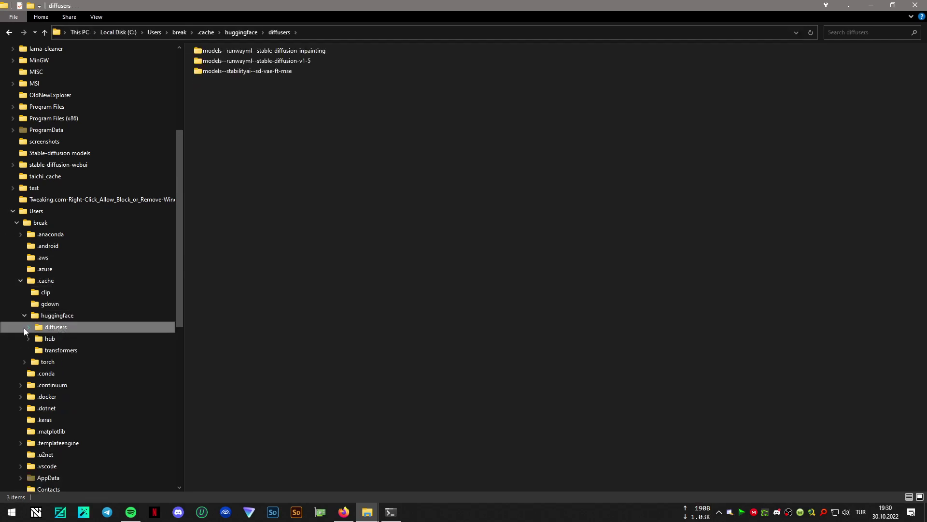
{"action": "left_click", "coordinate": [27, 328]}
{"action": "left_click", "coordinate": [68, 339]}
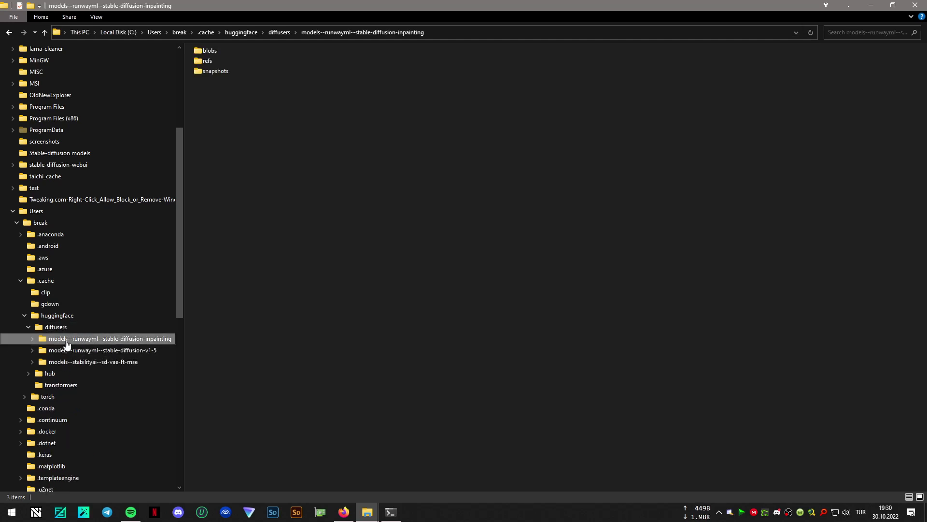
{"action": "left_click", "coordinate": [32, 339]}
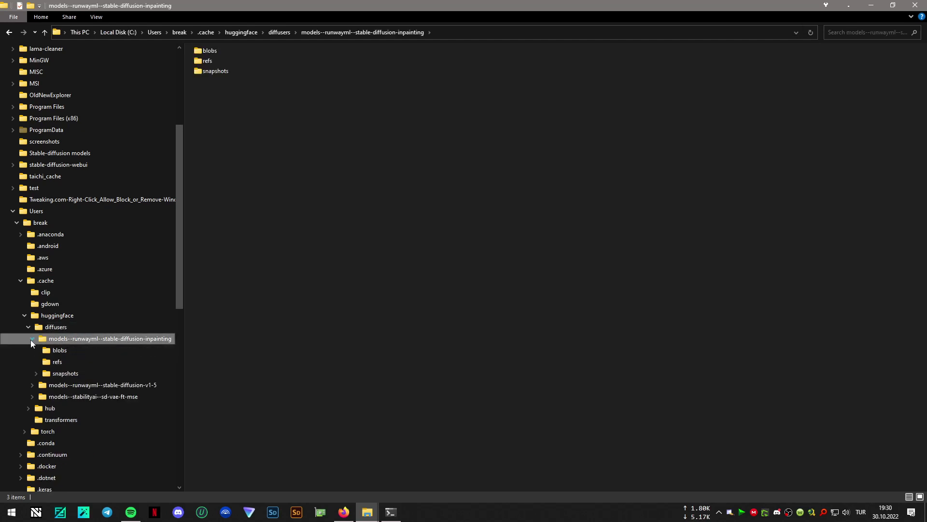
{"action": "left_click", "coordinate": [57, 374]}
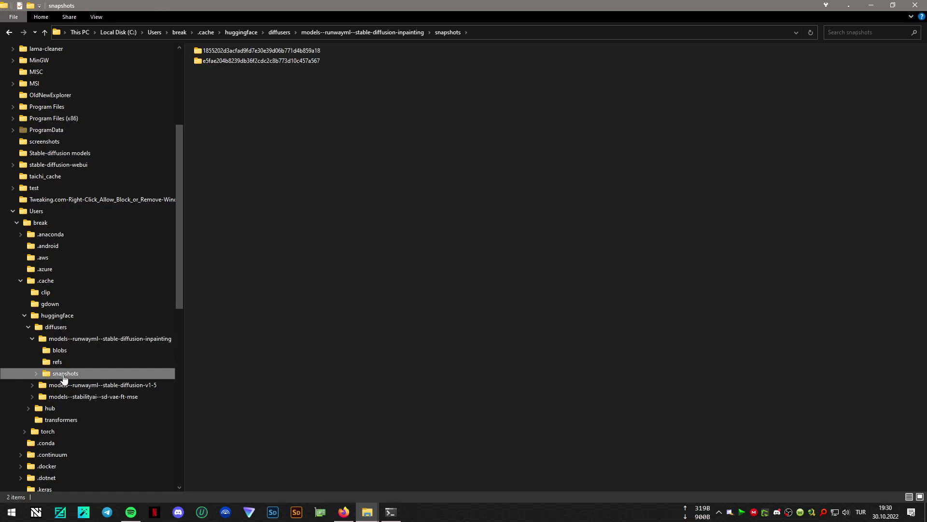
{"action": "double_click", "coordinate": [239, 61]}
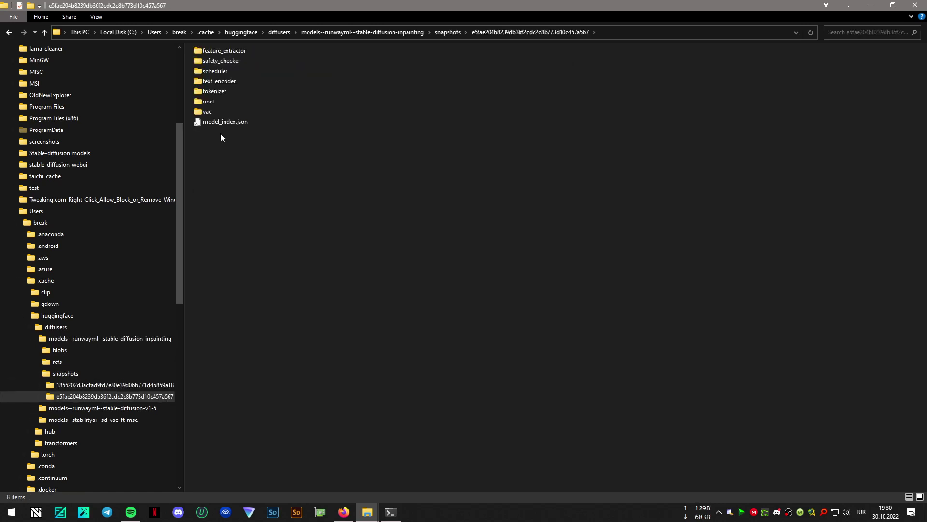
{"action": "left_click", "coordinate": [85, 385]}
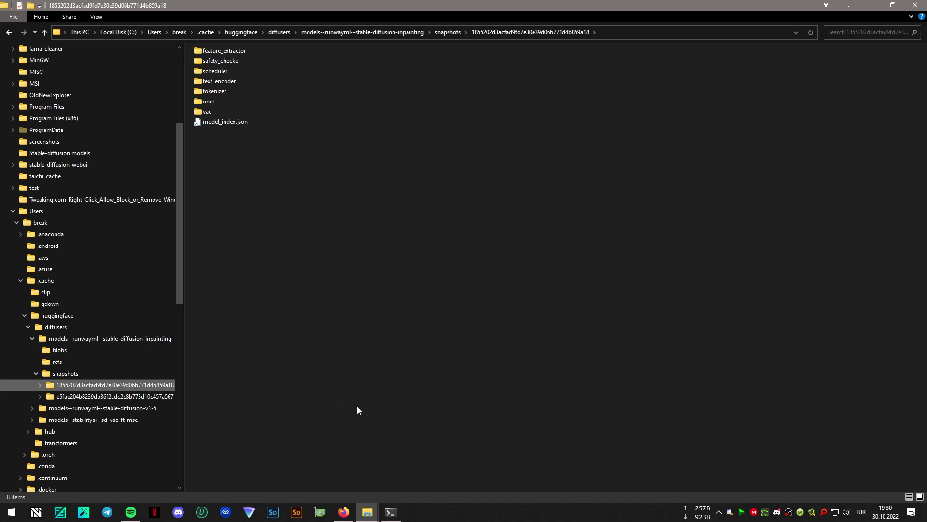
{"action": "left_click", "coordinate": [871, 6]}
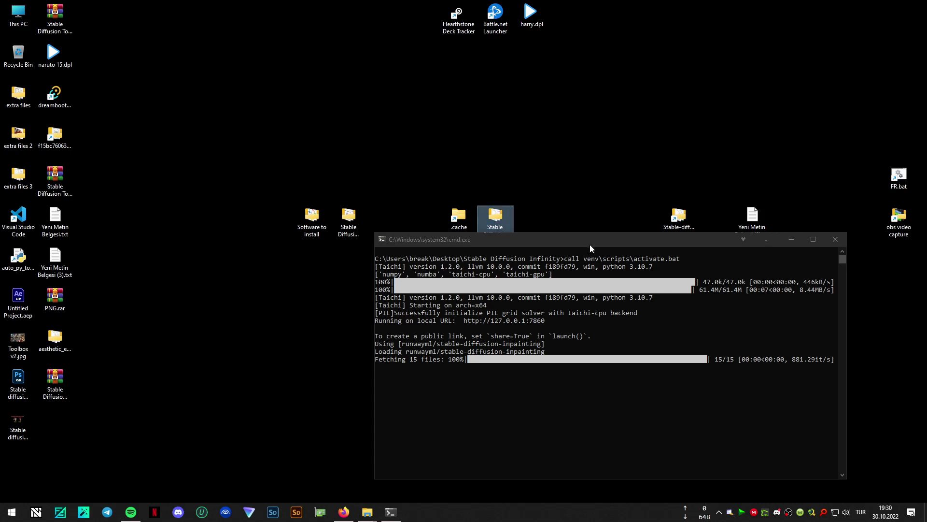
Step: Examine the model component folders in stable-diffusion-v1-5 inside the Stable Diffusion ToolboxV2 desktop folder, and minimize the window
{"action": "mouse_move", "coordinate": [588, 244]}
{"action": "left_mouse_down"}
{"action": "mouse_move", "coordinate": [572, 292]}
{"action": "mouse_move", "coordinate": [603, 245]}
{"action": "left_mouse_up"}
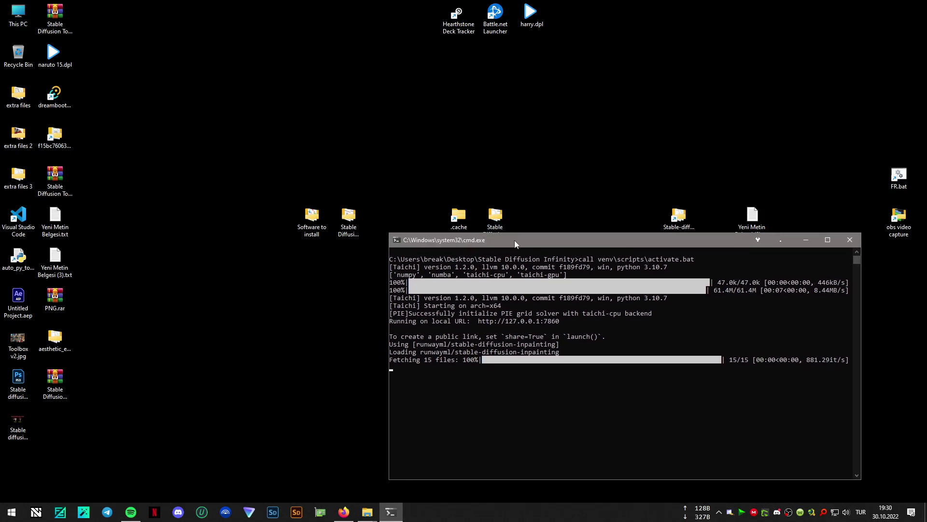
{"action": "left_click_drag", "start_coordinate": [514, 240], "coordinate": [503, 286]}
{"action": "left_click", "coordinate": [505, 215]}
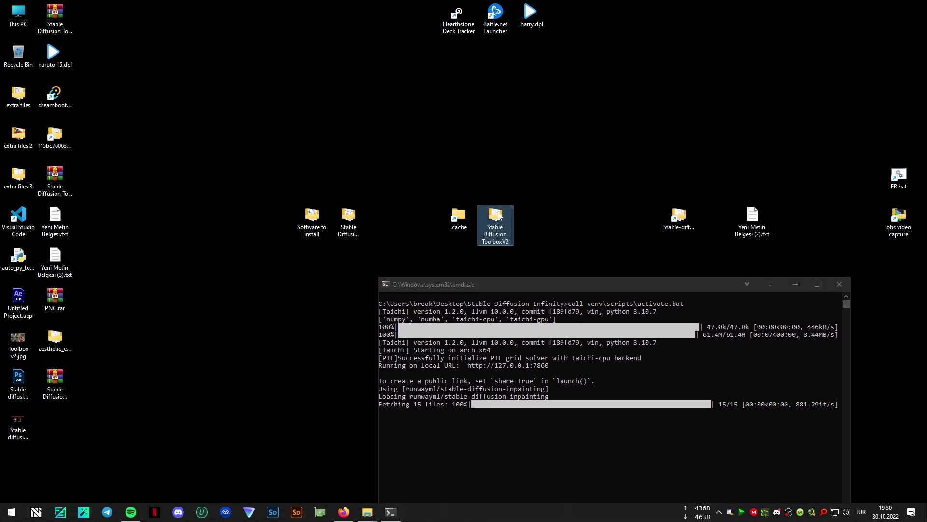
{"action": "double_click", "coordinate": [505, 216]}
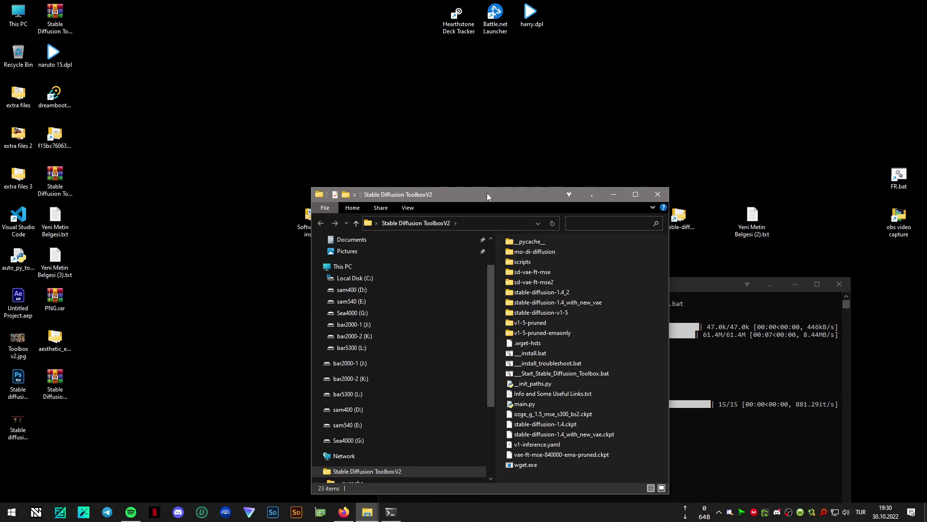
{"action": "double_click", "coordinate": [487, 193]}
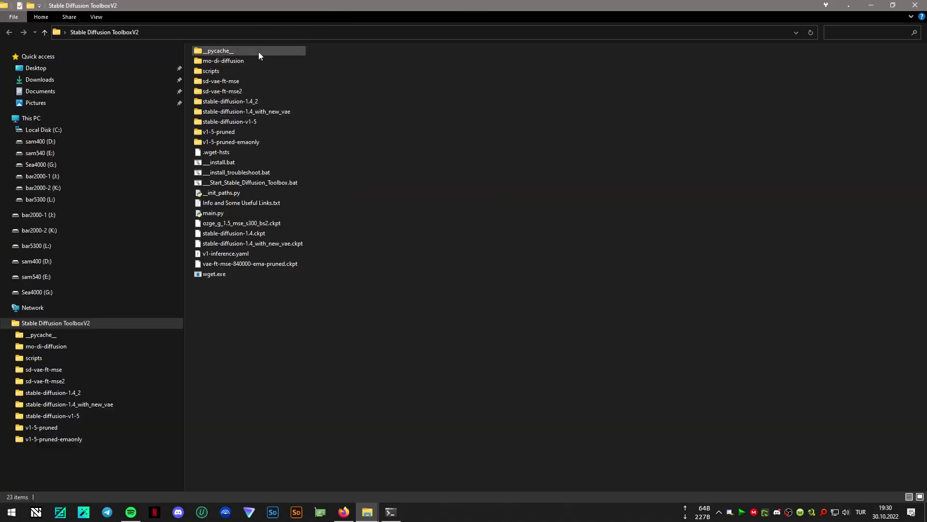
{"action": "double_click", "coordinate": [237, 123]}
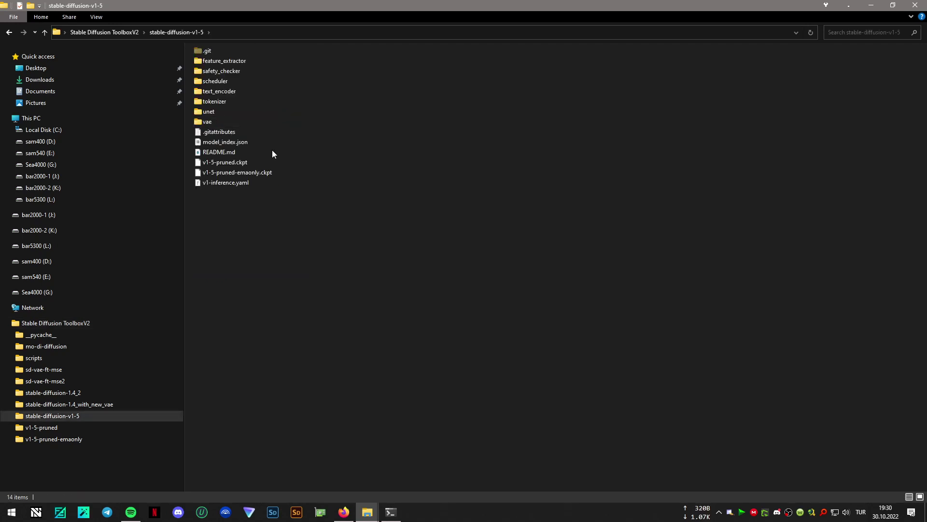
{"action": "left_click_drag", "start_coordinate": [303, 130], "coordinate": [226, 60]}
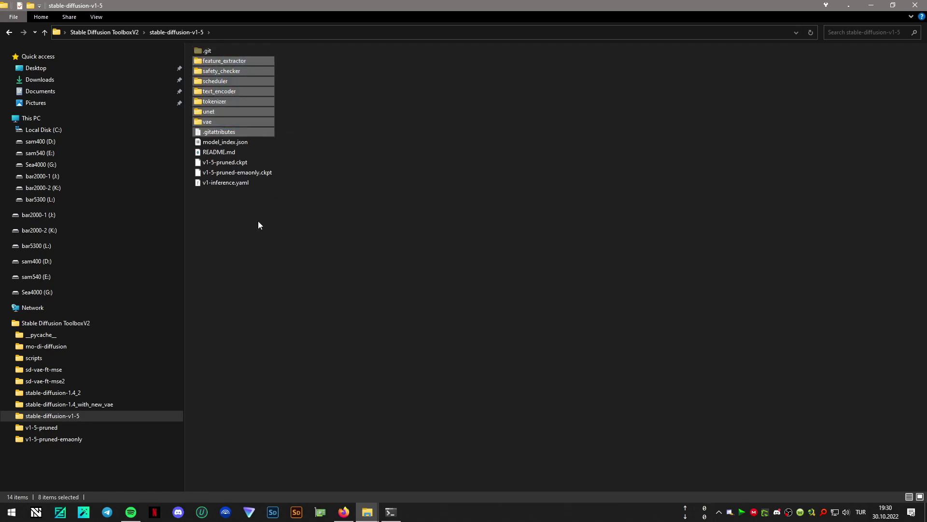
{"action": "left_click", "coordinate": [873, 7]}
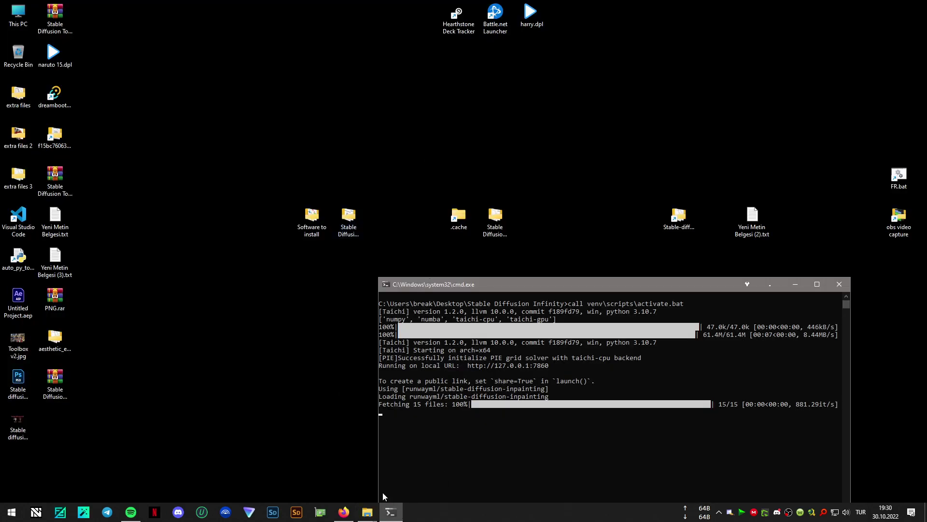
Step: Compare the contents of the stable-diffusion-v1-5 folder with the cached inpainting snapshot, and close the snapshot window
{"action": "mouse_move", "coordinate": [367, 512]}
{"action": "left_click", "coordinate": [481, 471]}
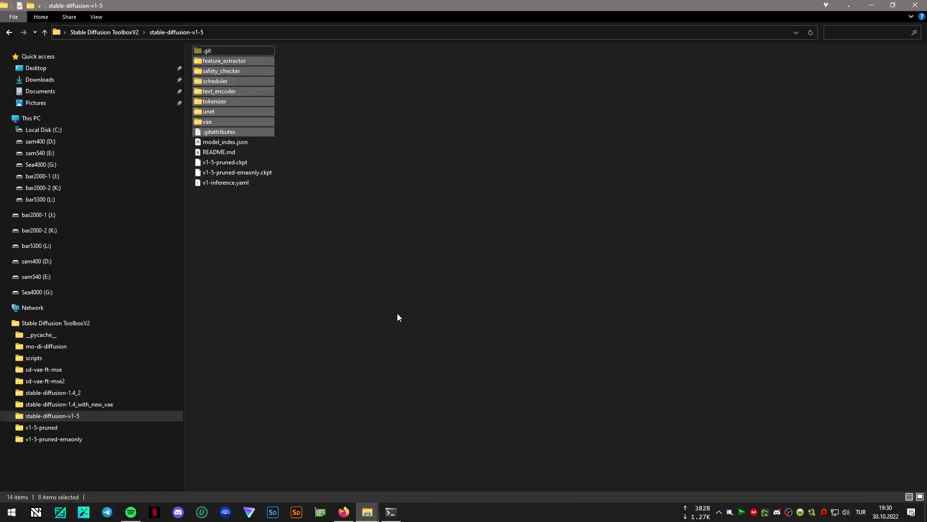
{"action": "mouse_move", "coordinate": [365, 509]}
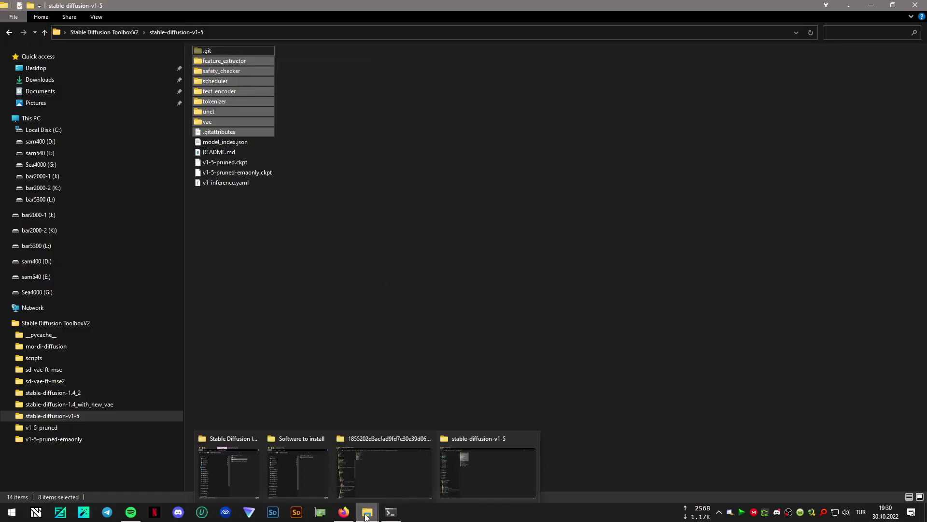
{"action": "left_click", "coordinate": [410, 456]}
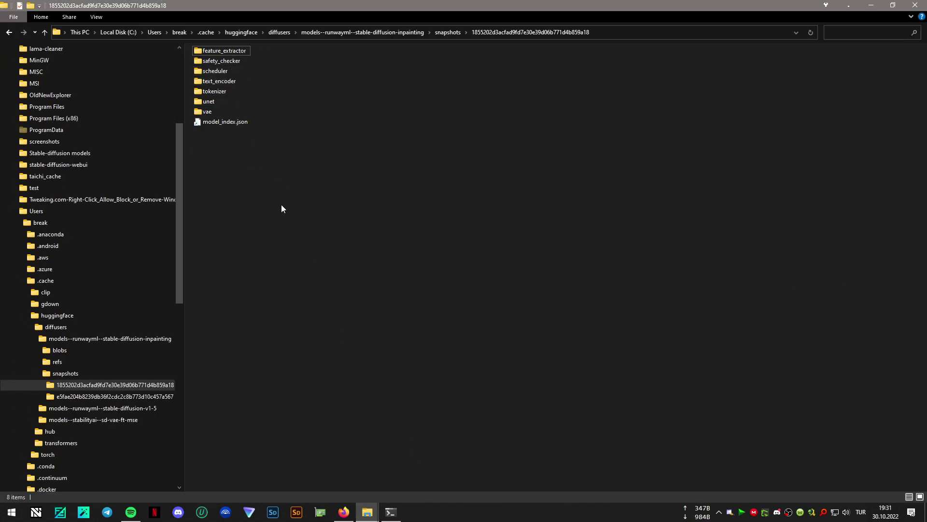
{"action": "mouse_move", "coordinate": [395, 517]}
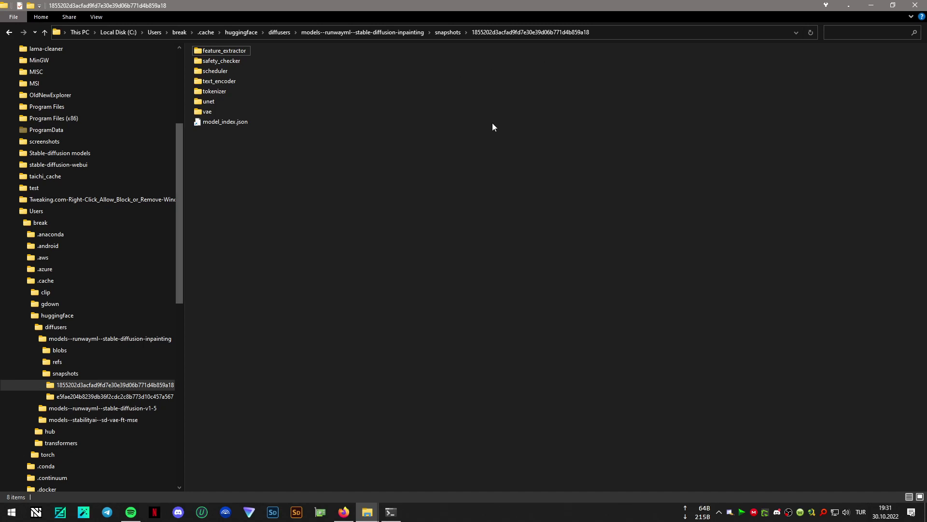
{"action": "left_click", "coordinate": [915, 5]}
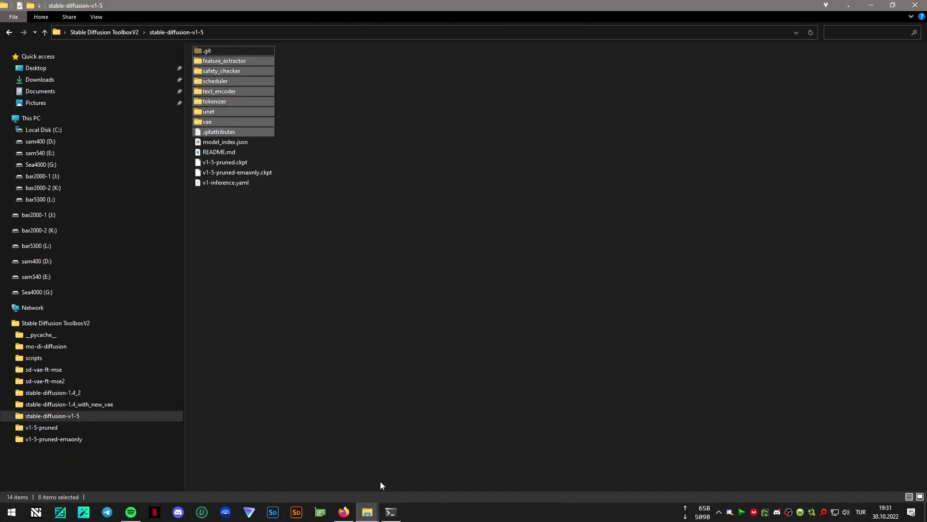
Step: Return to the console and place it in clear view to check the setup progress
{"action": "left_click", "coordinate": [388, 515]}
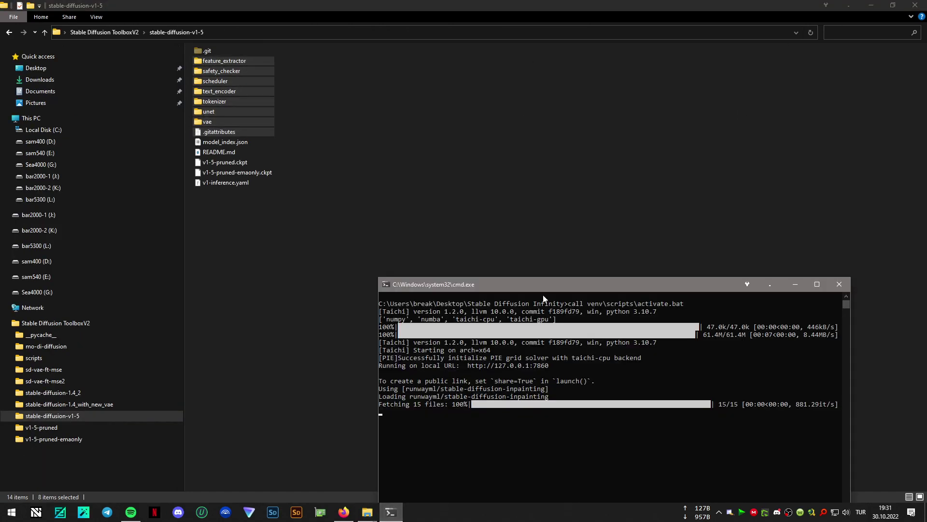
{"action": "left_click_drag", "start_coordinate": [579, 279], "coordinate": [492, 150]}
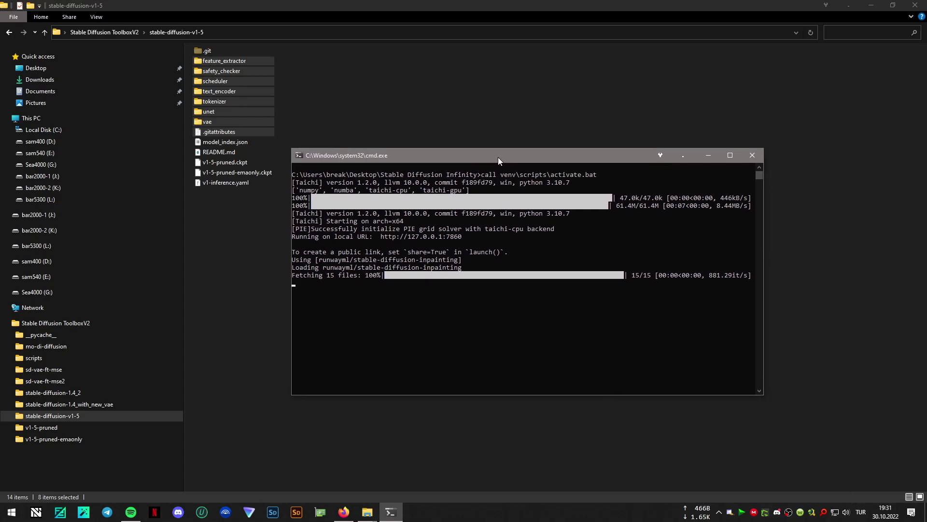
Step: Switch to the StableDiffusion-Infinity page in Firefox, view the canvas width and height settings, and close them without saving
{"action": "left_click", "coordinate": [343, 512]}
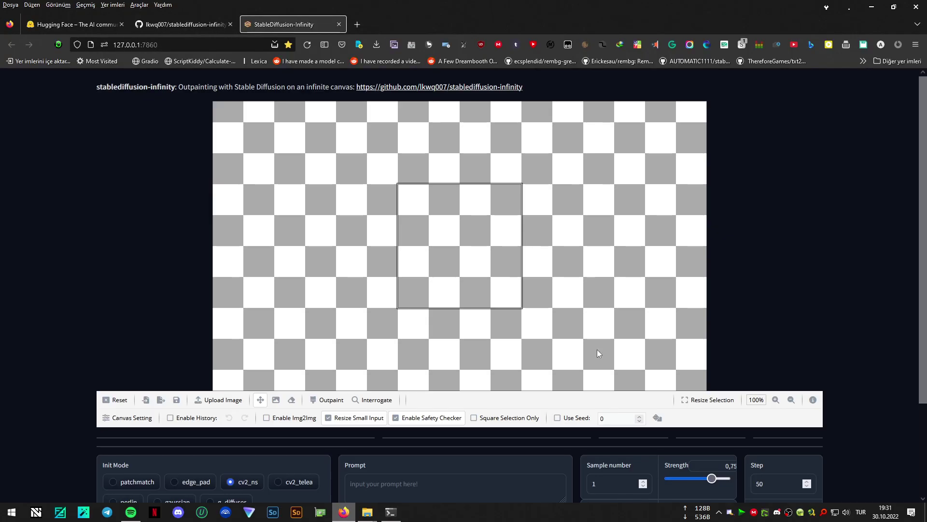
{"action": "scroll", "coordinate": [868, 218], "scroll_direction": "down", "scroll_amount": 2}
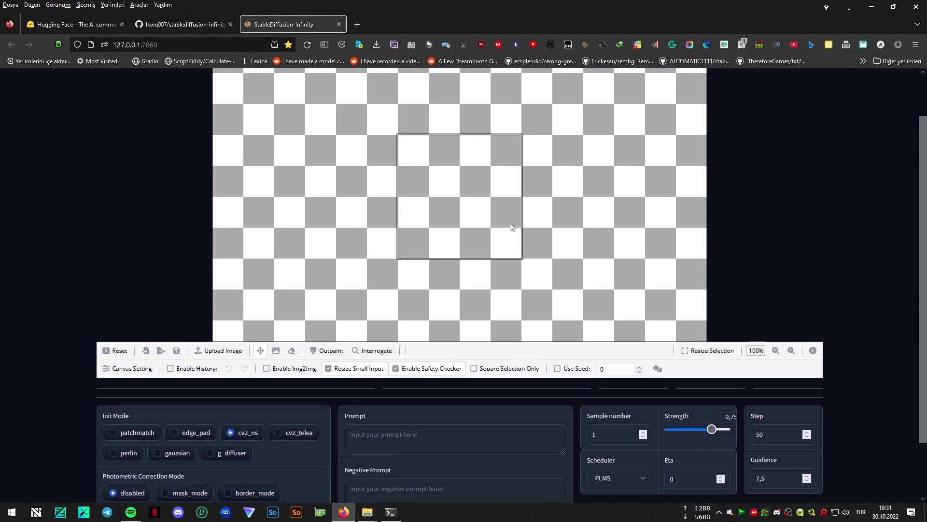
{"action": "scroll", "coordinate": [511, 227], "scroll_direction": "down", "scroll_amount": 1}
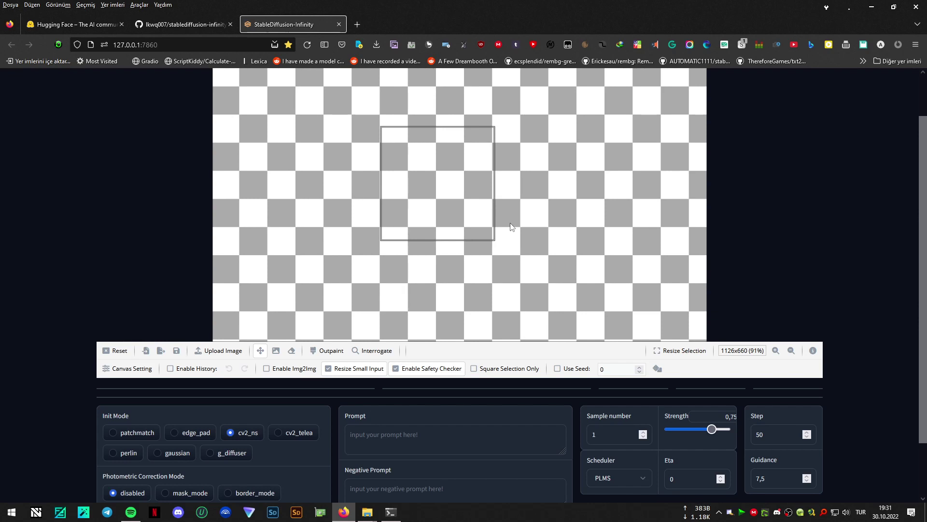
{"action": "scroll", "coordinate": [511, 226], "scroll_direction": "up", "scroll_amount": 1}
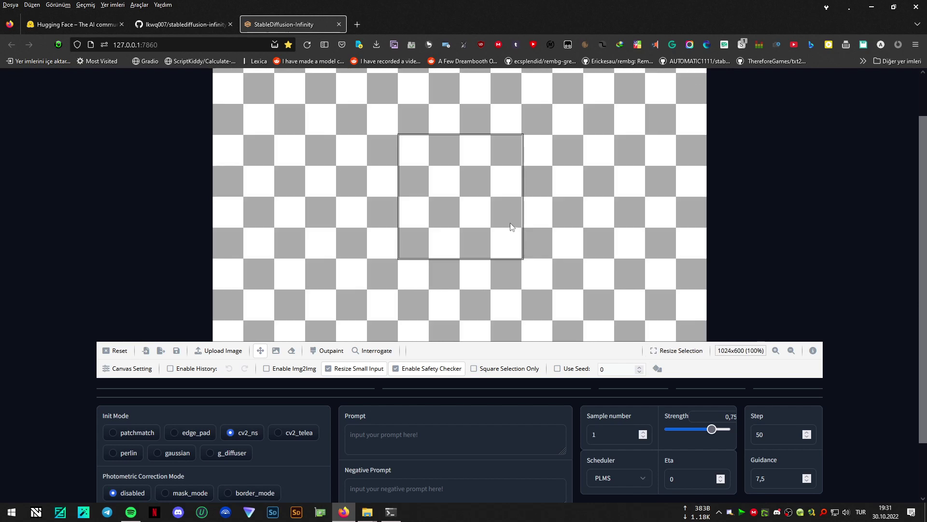
{"action": "left_click", "coordinate": [143, 369]}
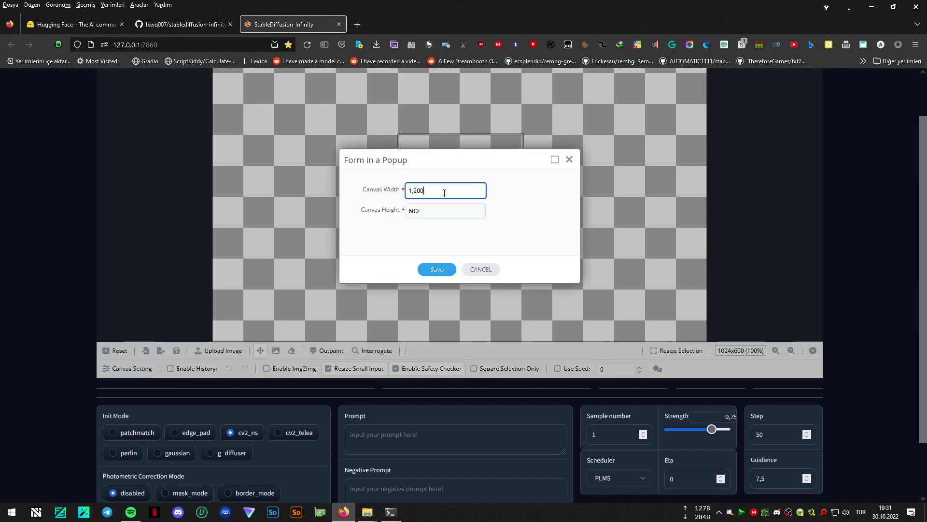
{"action": "left_click_drag", "start_coordinate": [444, 192], "coordinate": [365, 192]}
{"action": "left_click", "coordinate": [480, 269]}
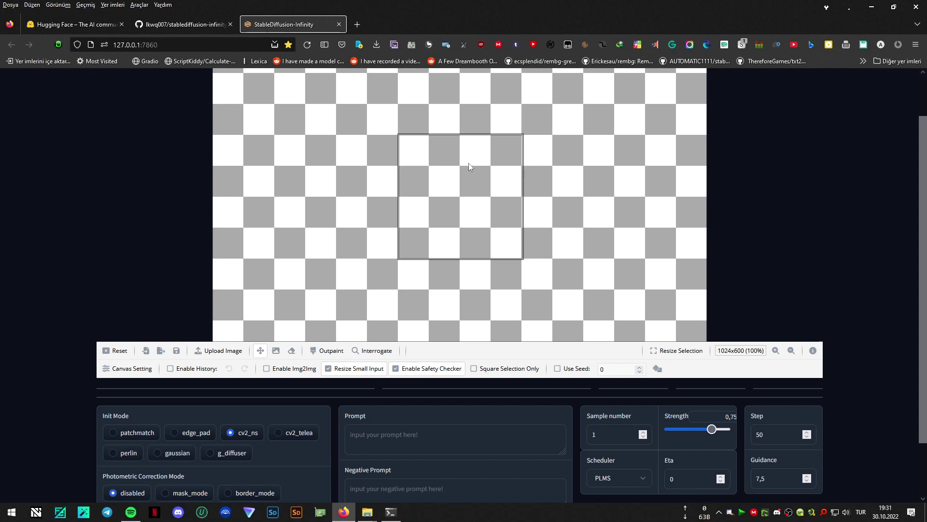
Step: Turn off the safety checker and small-input resizing, and toggle the square-only selection option on and back off
{"action": "left_click", "coordinate": [513, 371]}
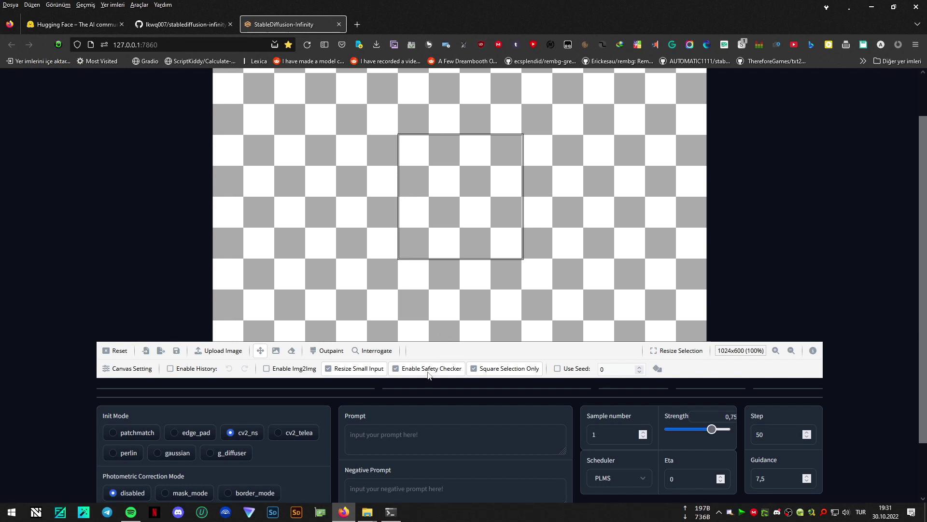
{"action": "left_click", "coordinate": [408, 369]}
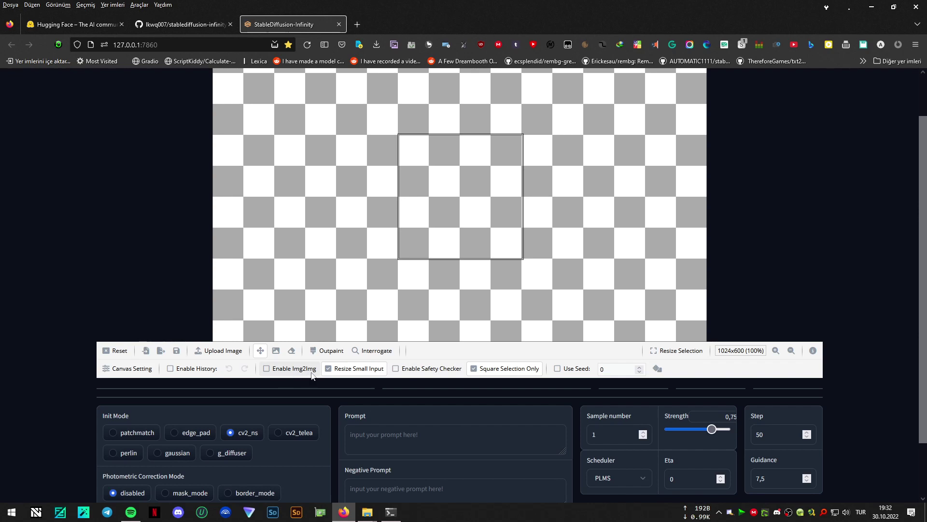
{"action": "left_click", "coordinate": [370, 372]}
{"action": "left_click", "coordinate": [502, 368]}
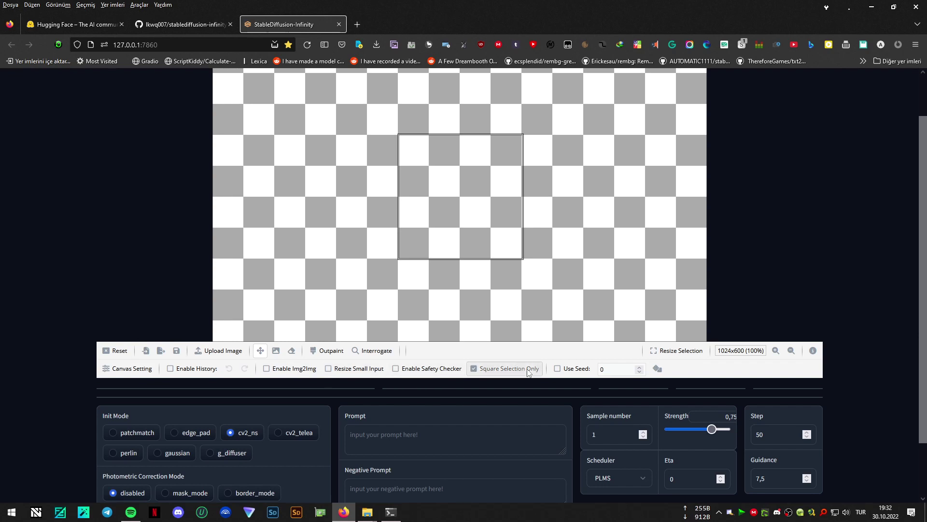
Step: Set the init mode to patchmatch with photometric correction disabled, and look through the available schedulers
{"action": "scroll", "coordinate": [73, 384], "scroll_direction": "down", "scroll_amount": 2}
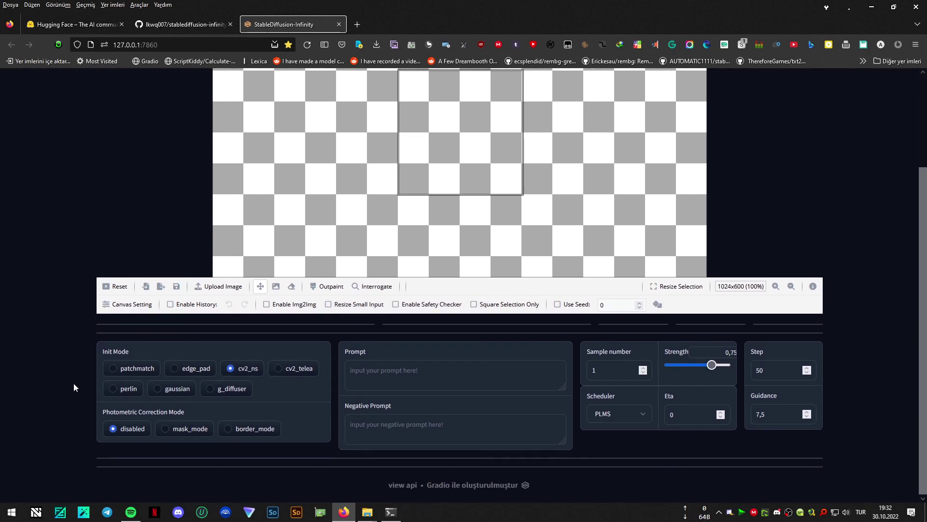
{"action": "left_click", "coordinate": [126, 370]}
{"action": "left_click", "coordinate": [182, 433]}
{"action": "left_click", "coordinate": [237, 431]}
{"action": "left_click", "coordinate": [123, 431]}
{"action": "left_click", "coordinate": [640, 415]}
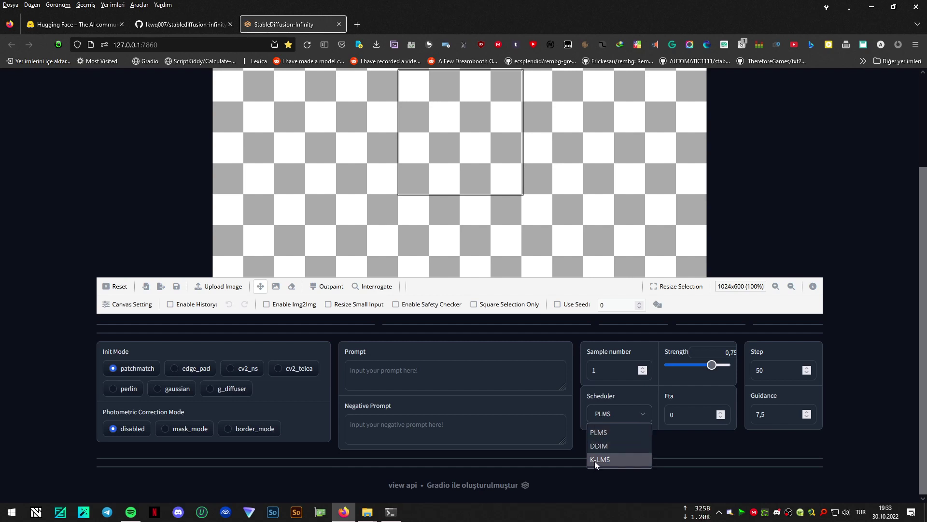
{"action": "left_click", "coordinate": [720, 448]}
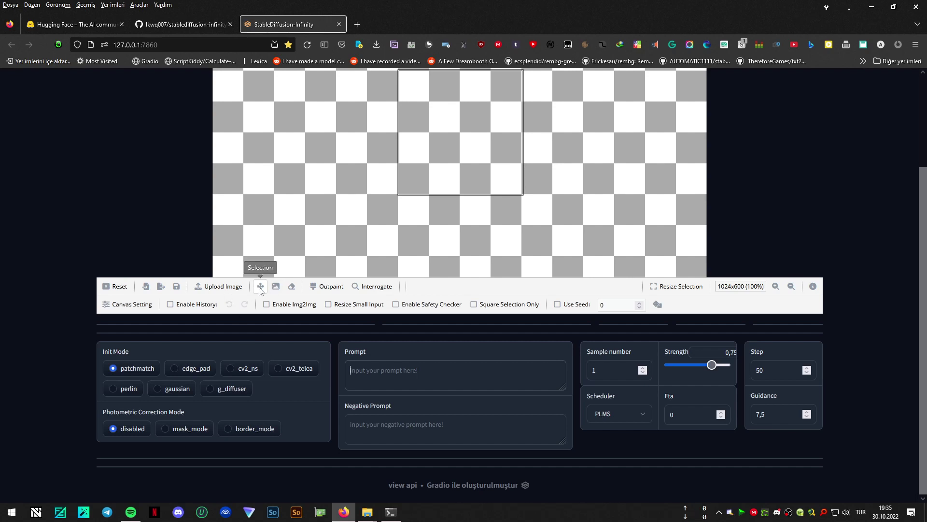
Step: Move the selection frame slightly down on the canvas, and shift the canvas underneath it
{"action": "left_click_drag", "start_coordinate": [456, 176], "coordinate": [476, 175]}
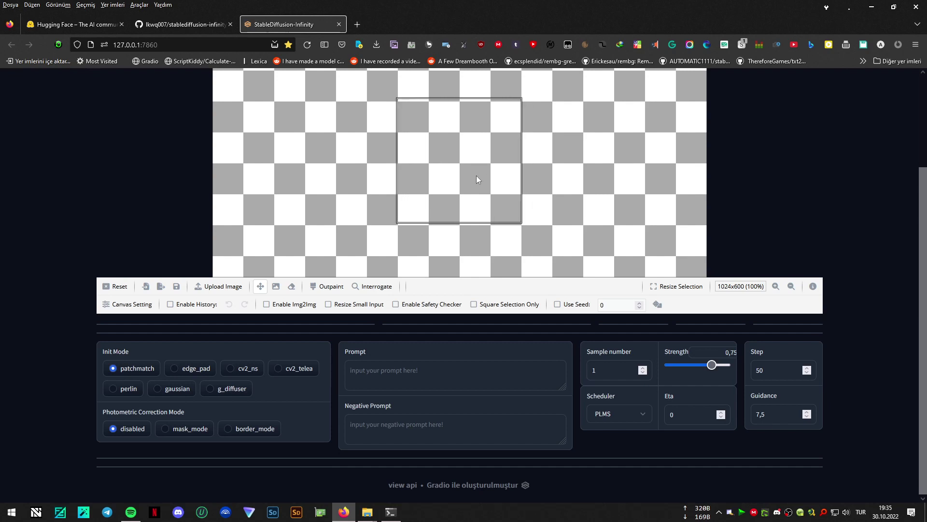
{"action": "left_click", "coordinate": [277, 288]}
{"action": "mouse_move", "coordinate": [586, 155]}
{"action": "left_mouse_down"}
{"action": "mouse_move", "coordinate": [541, 155]}
{"action": "mouse_move", "coordinate": [534, 140]}
{"action": "mouse_move", "coordinate": [575, 120]}
{"action": "mouse_move", "coordinate": [634, 182]}
{"action": "mouse_move", "coordinate": [602, 141]}
{"action": "mouse_move", "coordinate": [572, 131]}
{"action": "mouse_move", "coordinate": [592, 137]}
{"action": "mouse_move", "coordinate": [633, 125]}
{"action": "mouse_move", "coordinate": [647, 145]}
{"action": "mouse_move", "coordinate": [677, 137]}
{"action": "mouse_move", "coordinate": [657, 129]}
{"action": "mouse_move", "coordinate": [624, 135]}
{"action": "left_mouse_up"}
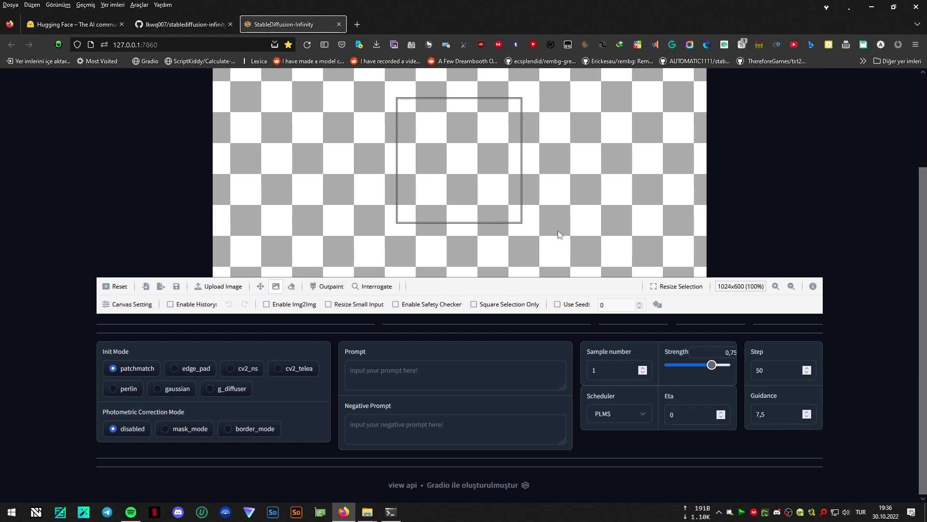
Step: Try resizing the selection frame to several square sizes, up to 344x344, and cancel the resize
{"action": "left_click", "coordinate": [678, 287]}
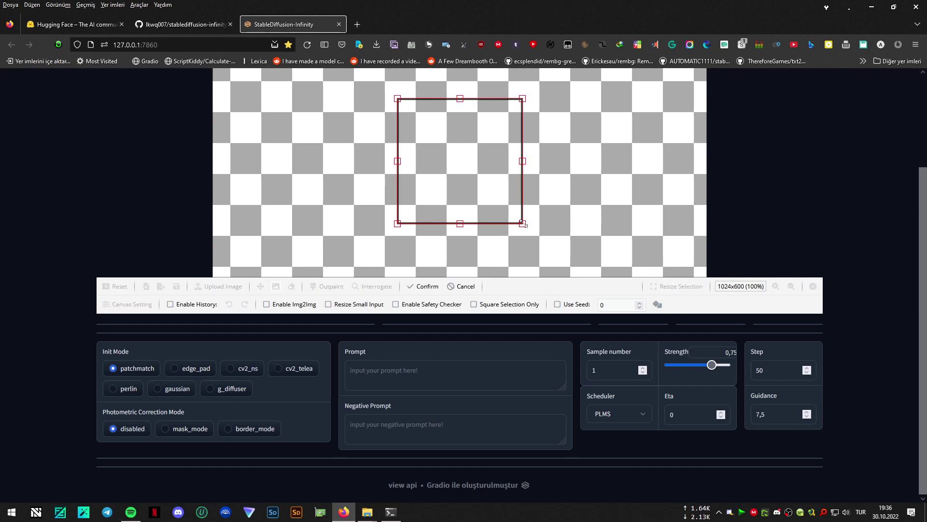
{"action": "left_click_drag", "start_coordinate": [523, 224], "coordinate": [539, 241]}
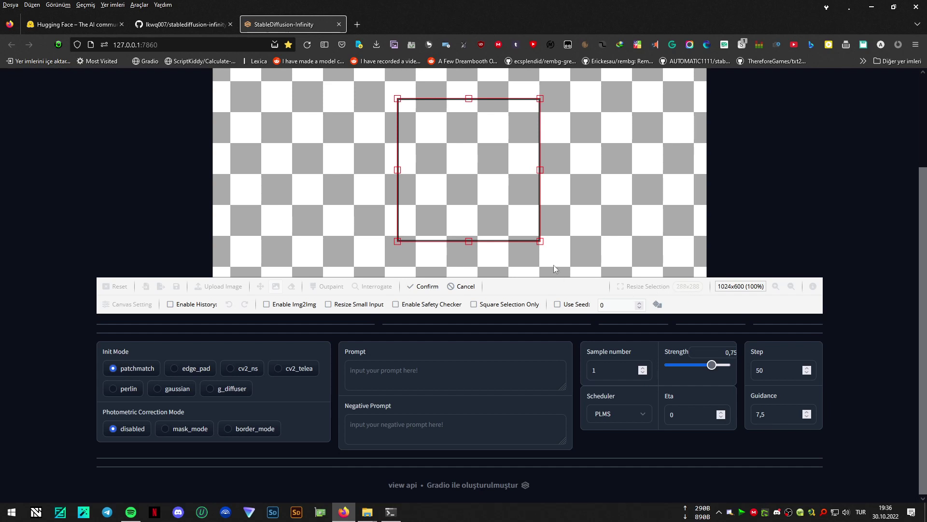
{"action": "left_click_drag", "start_coordinate": [540, 241], "coordinate": [559, 243]}
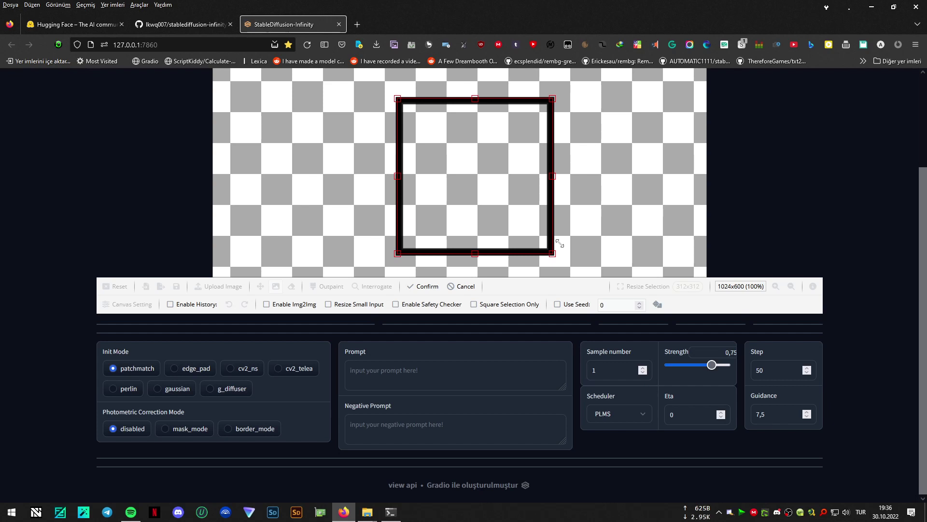
{"action": "left_click_drag", "start_coordinate": [560, 243], "coordinate": [572, 261]}
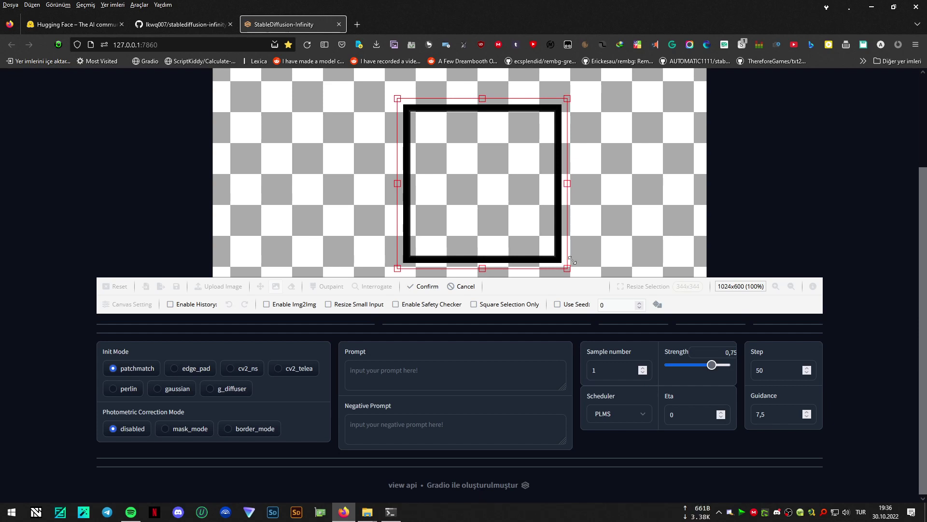
{"action": "left_click_drag", "start_coordinate": [572, 261], "coordinate": [535, 200]}
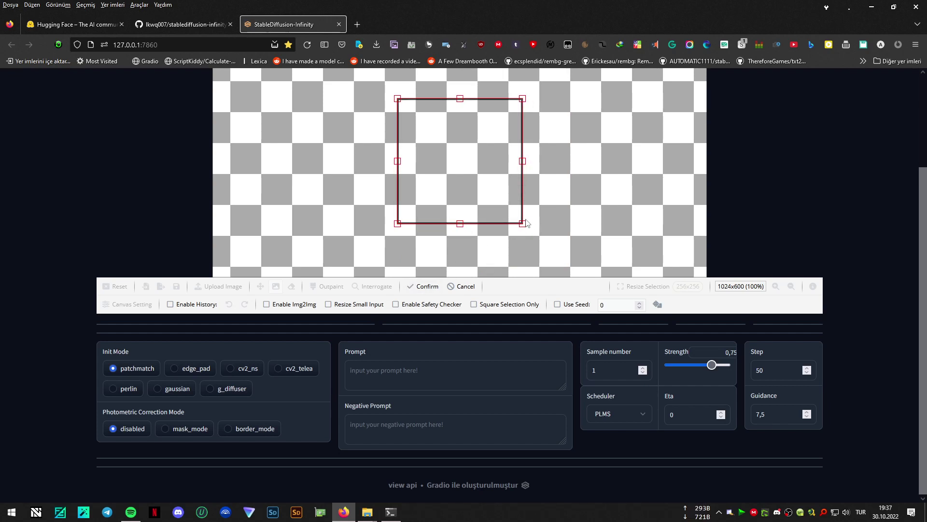
{"action": "left_click_drag", "start_coordinate": [522, 223], "coordinate": [556, 257]}
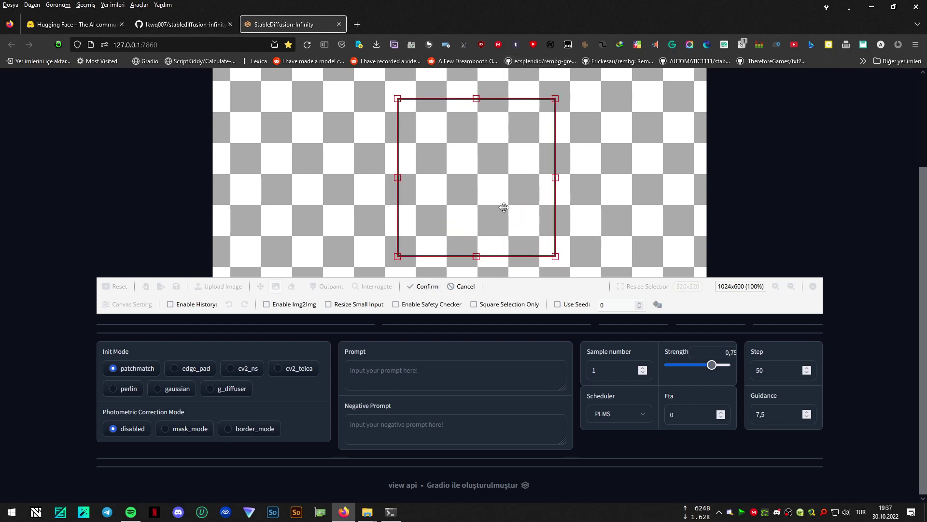
{"action": "left_click", "coordinate": [464, 287]}
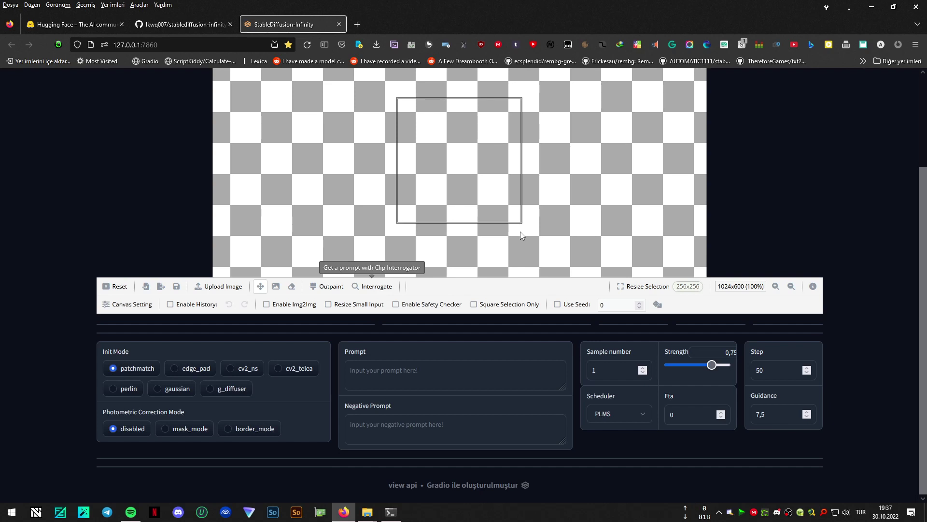
Step: Run outpainting with the prompt "a realistic cat" at 20 steps, and retry it with the negative prompt "anime,3d"
{"action": "left_click", "coordinate": [436, 376]}
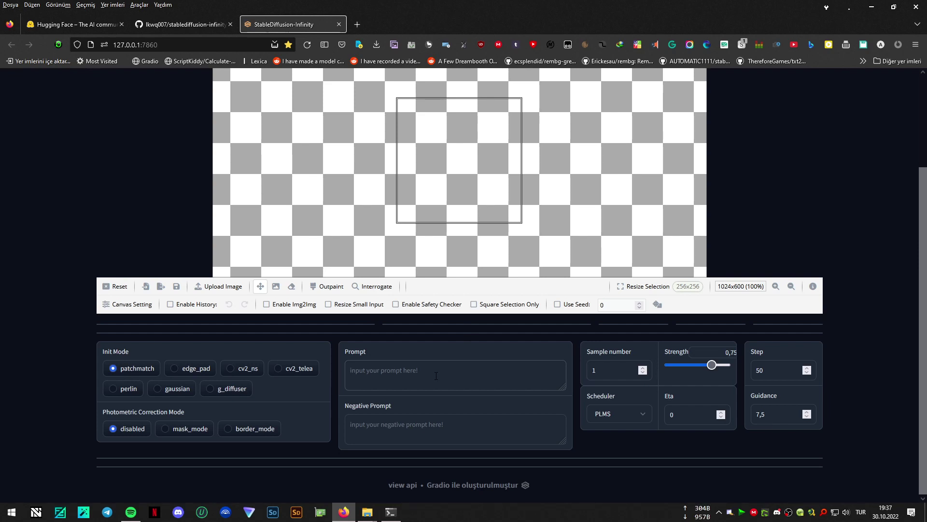
{"action": "type", "text": "a re"}
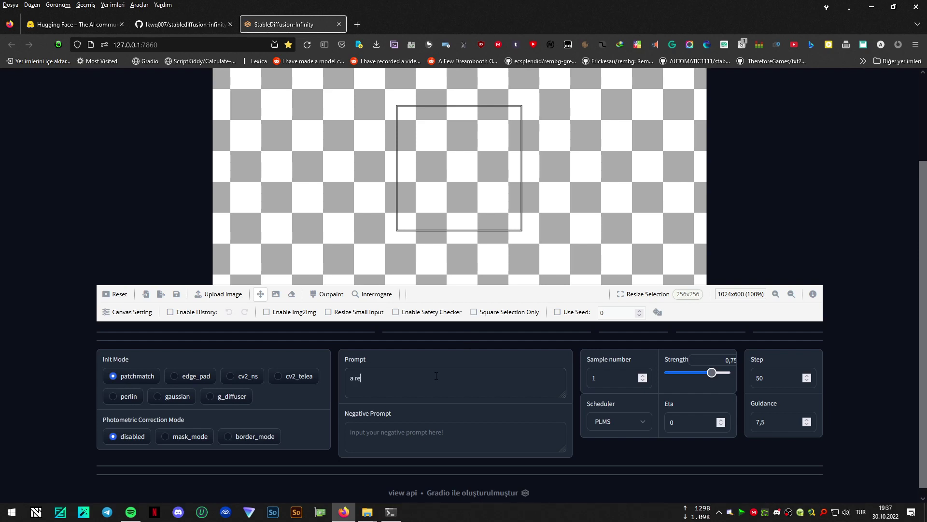
{"action": "type", "text": "alistic cat"}
{"action": "double_click", "coordinate": [785, 380]}
{"action": "type", "text": "20"}
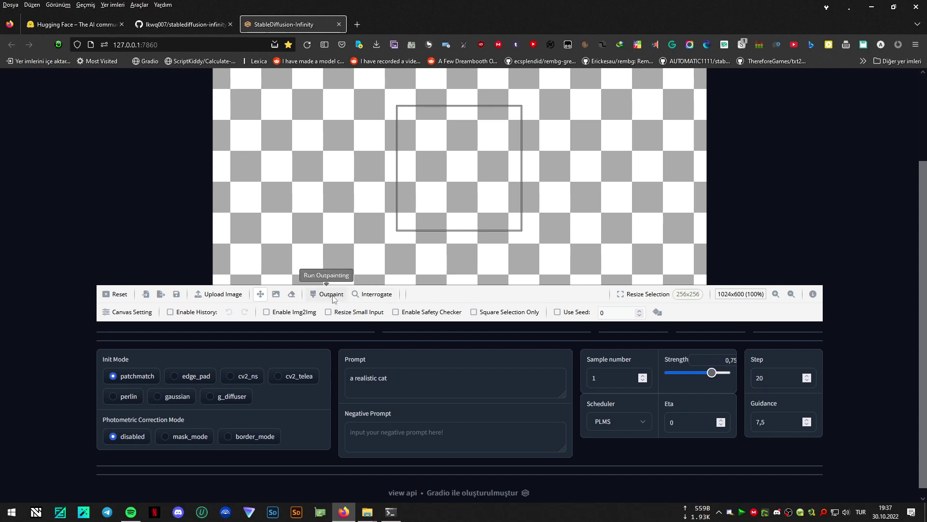
{"action": "left_click", "coordinate": [333, 296]}
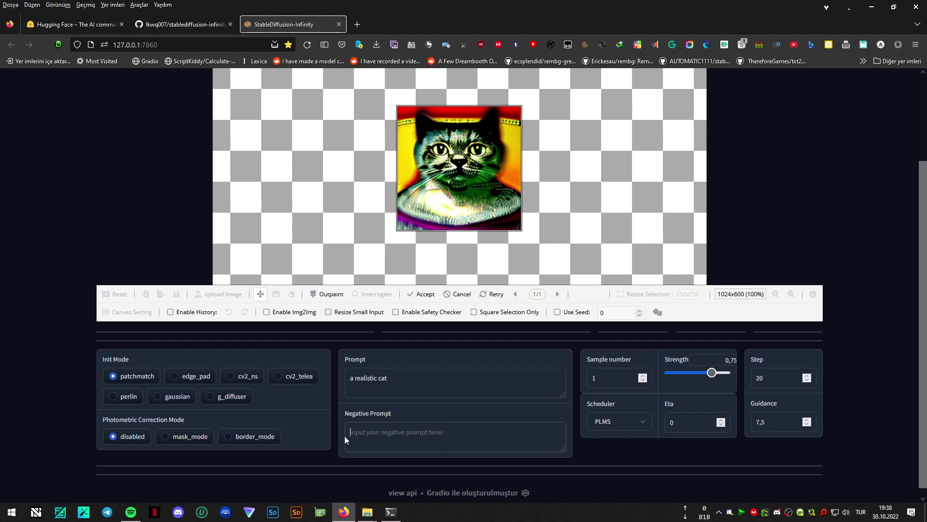
{"action": "type", "text": "anime,3d"}
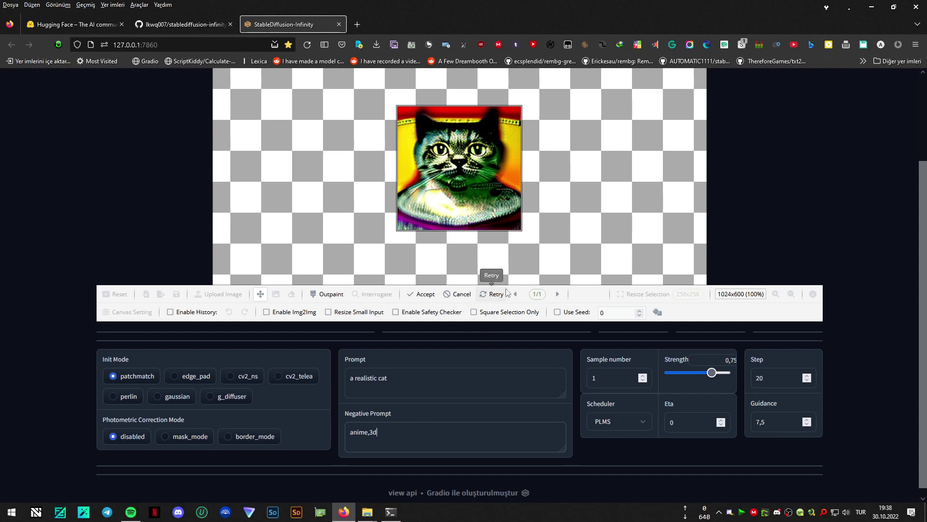
{"action": "left_click", "coordinate": [494, 295]}
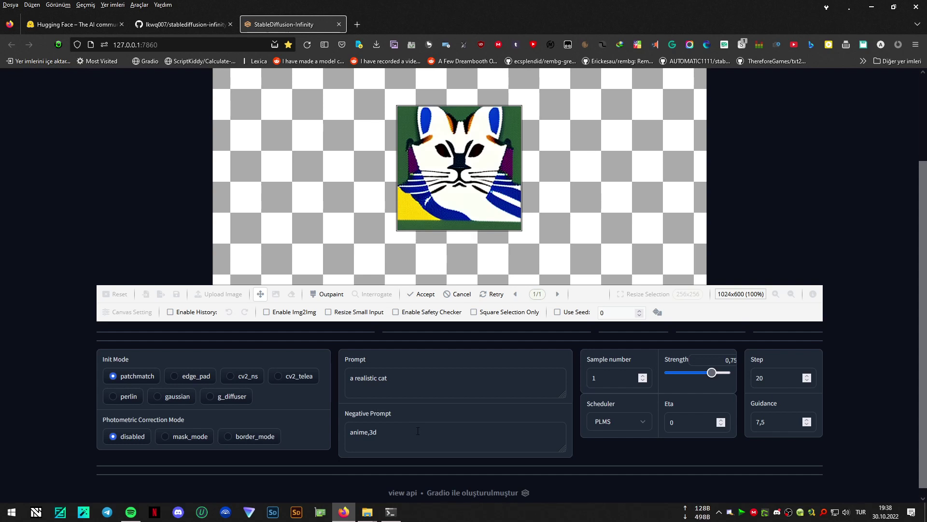
Step: Add "artictic syles" to the negative prompt and "realistic shadows" to the prompt and retry, and retry again with "real life cat" appended to the prompt
{"action": "type", "text": ","}
{"action": "type", "text": "tictic syles"}
{"action": "type", "text": ",realistic shadow"}
{"action": "type", "text": "s"}
{"action": "left_click", "coordinate": [492, 294]}
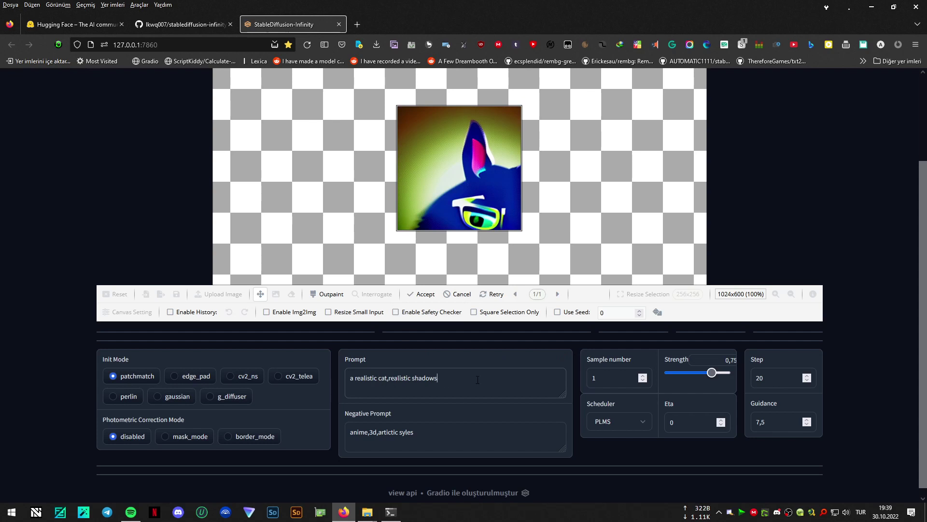
{"action": "type", "text": "al life cat"}
{"action": "left_click", "coordinate": [501, 298]}
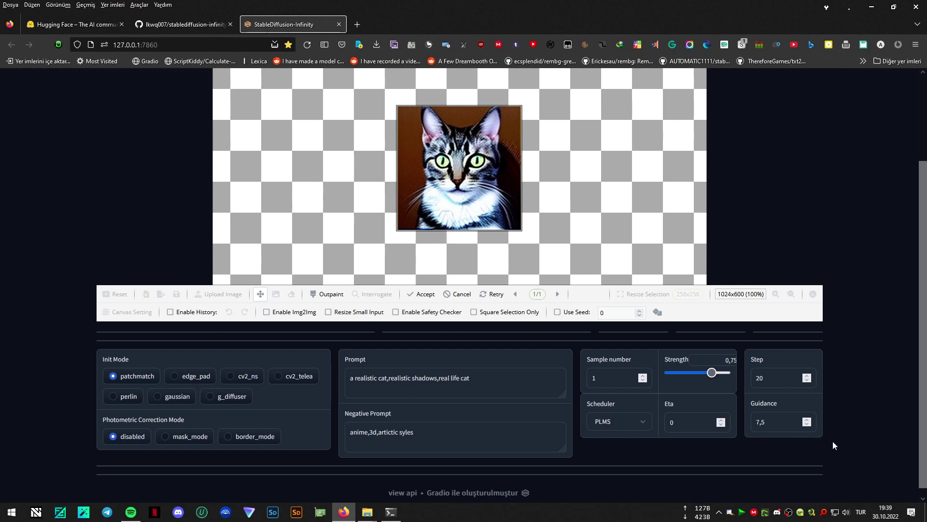
Step: Retry the generation with step 30 and guidance 10, and again with strength 0,82 and a sample number of 4
{"action": "left_click", "coordinate": [809, 420]}
{"action": "left_click", "coordinate": [782, 387]}
{"action": "left_click", "coordinate": [498, 294]}
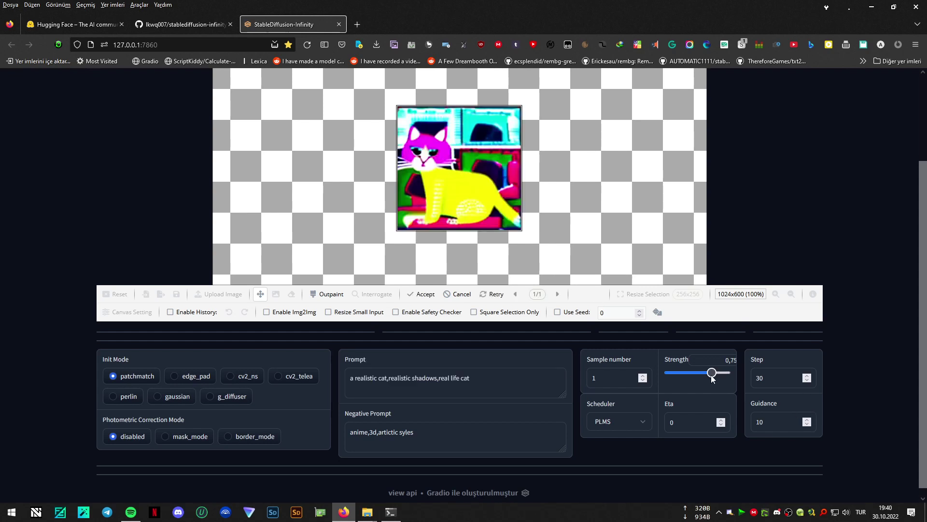
{"action": "left_click_drag", "start_coordinate": [712, 377], "coordinate": [717, 378]}
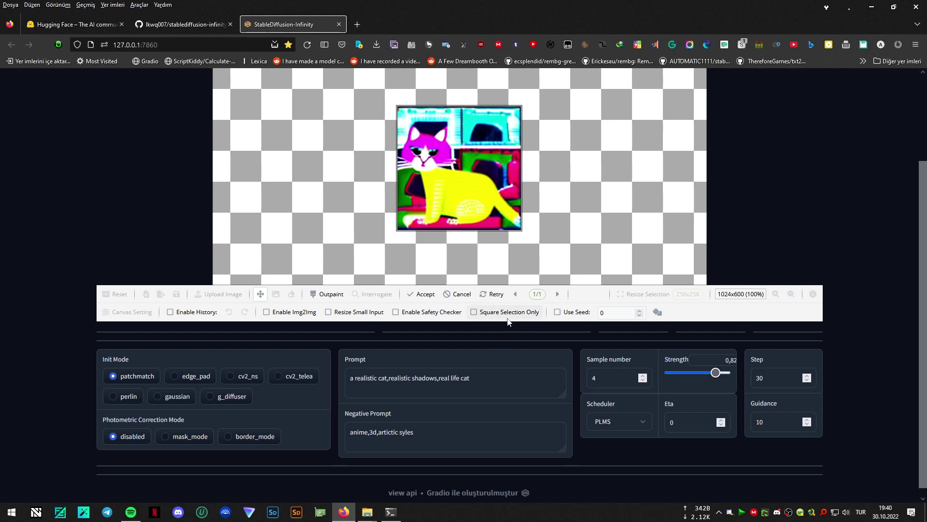
{"action": "left_click", "coordinate": [496, 294]}
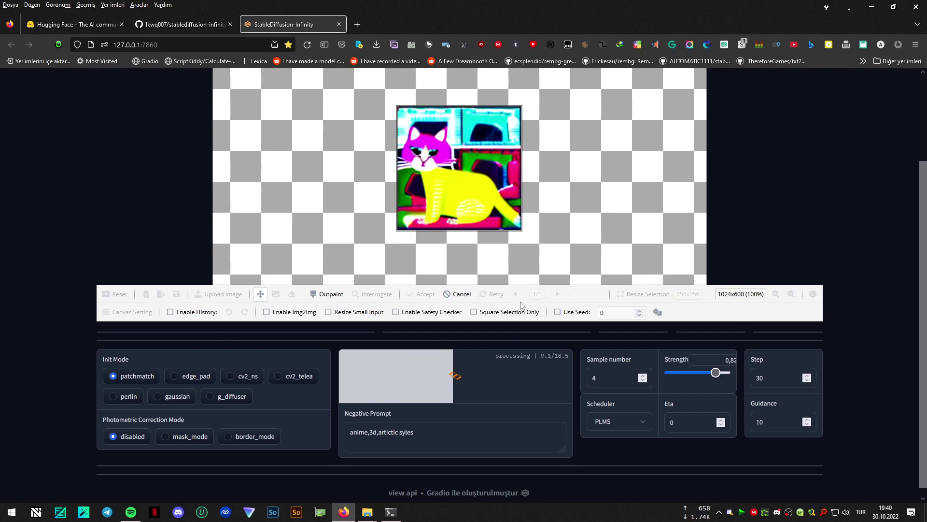
Step: Add "cartoon,drawing" to the end of the negative prompt
{"action": "left_click", "coordinate": [475, 433]}
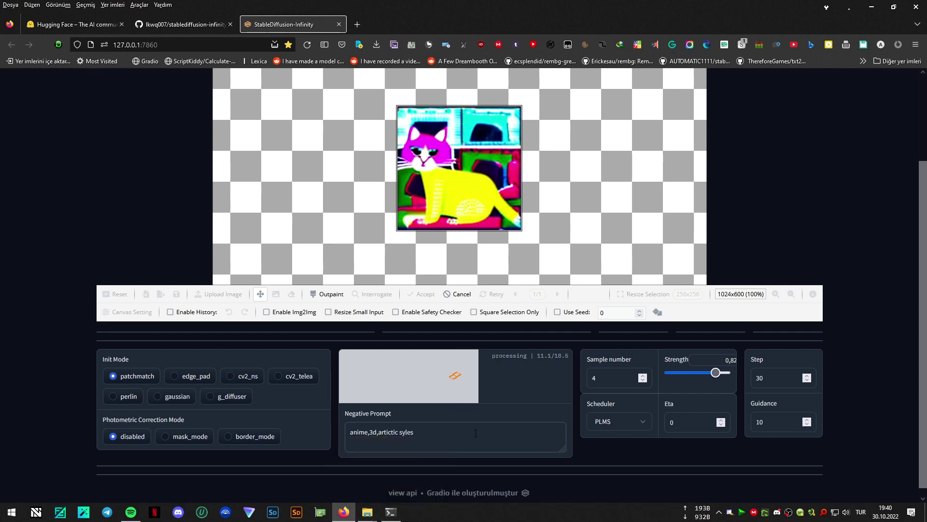
{"action": "type", "text": ",cat"}
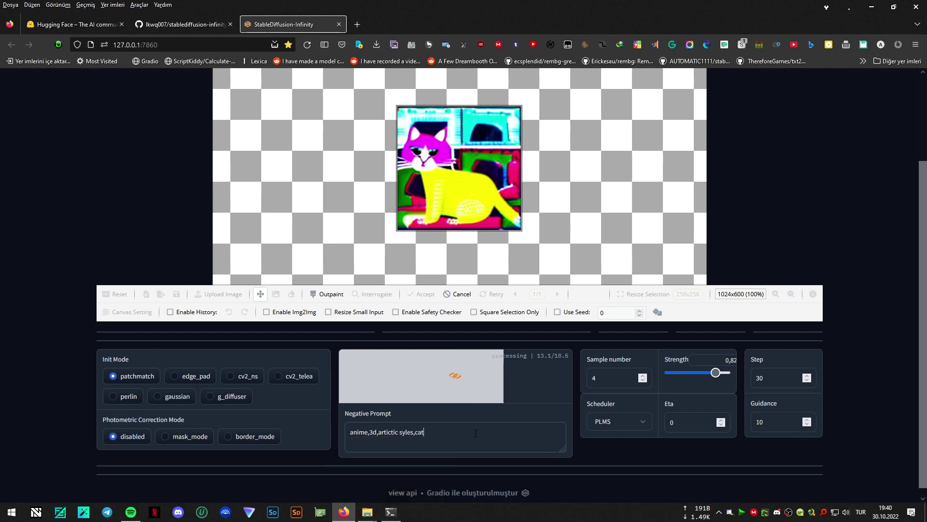
{"action": "key", "text": "BackSpace"}
{"action": "type", "text": "rtoon,"}
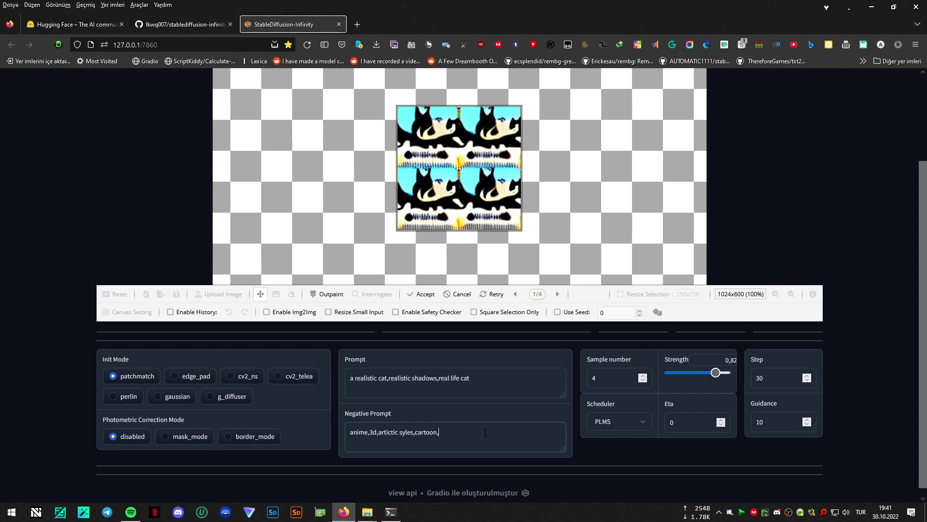
{"action": "type", "text": "wing"}
Step: Look through all four samples generated in the current outpainting run
{"action": "left_click", "coordinate": [557, 294]}
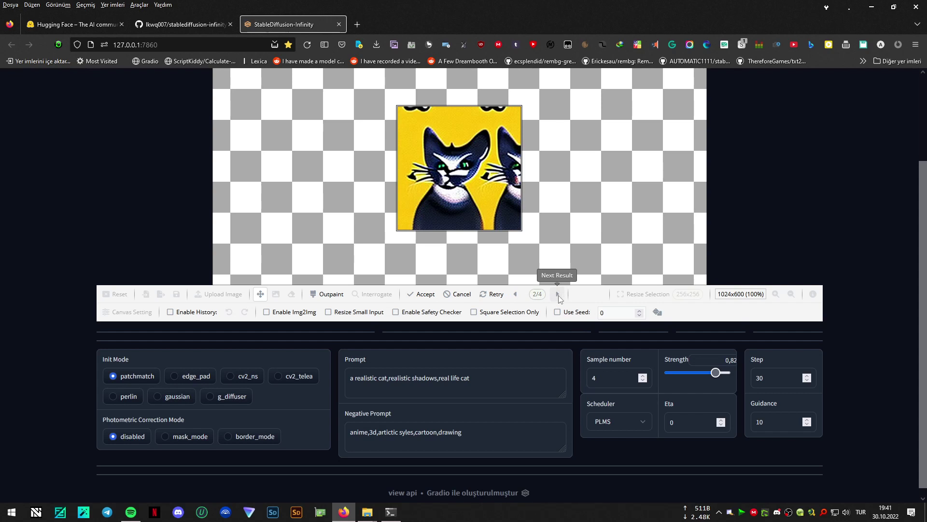
{"action": "left_click", "coordinate": [558, 294]}
{"action": "left_click", "coordinate": [558, 294]}
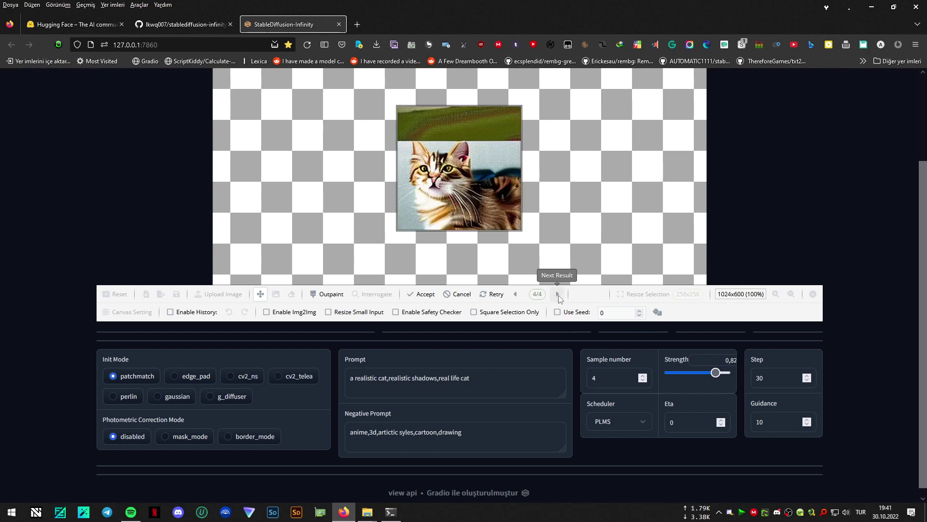
{"action": "left_click", "coordinate": [516, 294]}
{"action": "left_click", "coordinate": [516, 294]}
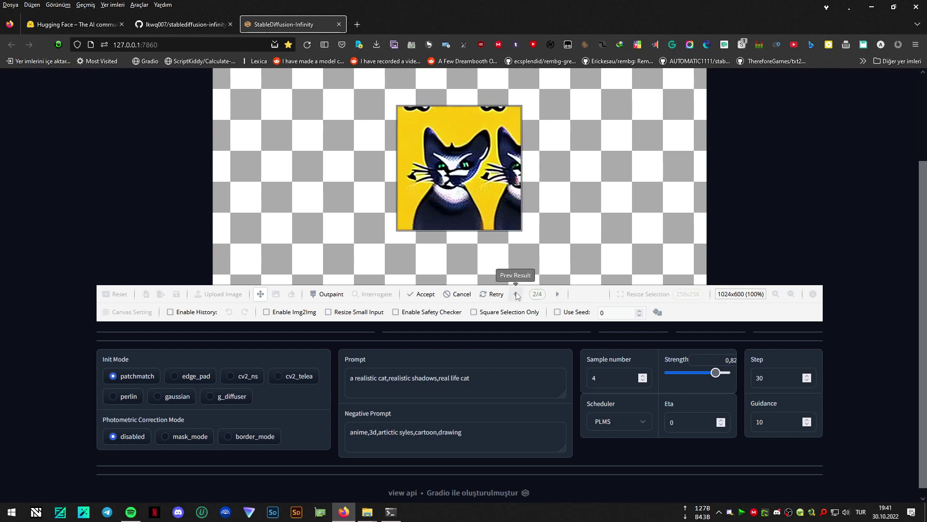
{"action": "left_click", "coordinate": [516, 294]}
{"action": "left_click", "coordinate": [517, 294]}
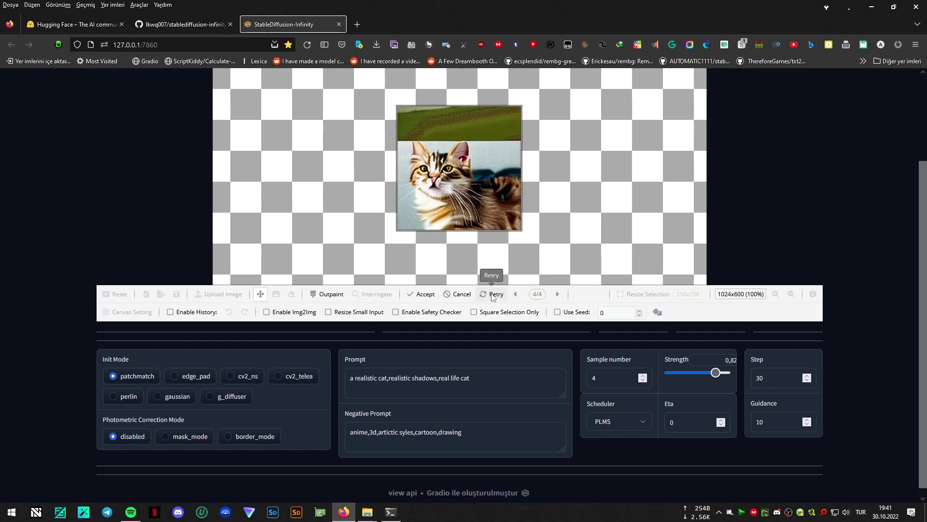
Step: Retry the generation with the extended negative prompt, look through the new samples, and discard them
{"action": "left_click", "coordinate": [493, 296]}
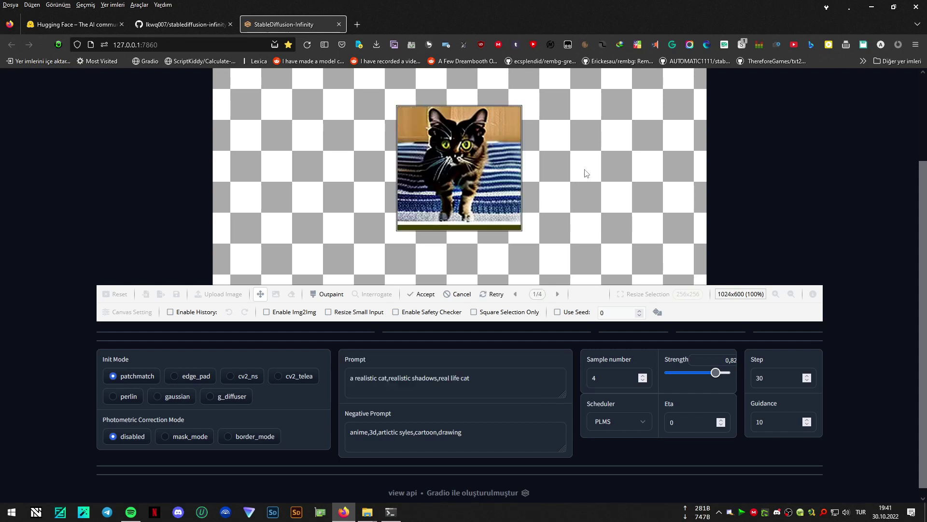
{"action": "left_click", "coordinate": [557, 295]}
{"action": "left_click", "coordinate": [558, 294]}
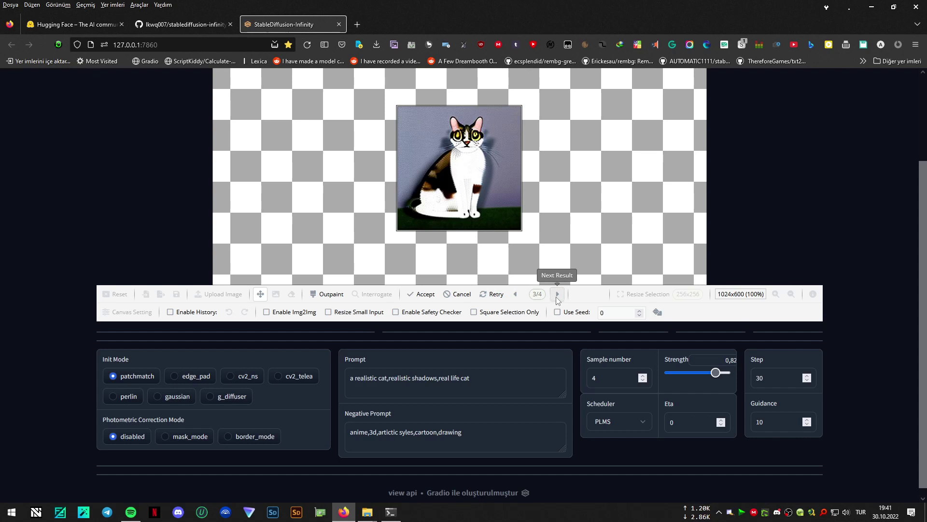
{"action": "left_click", "coordinate": [557, 295]}
{"action": "left_click", "coordinate": [518, 297]}
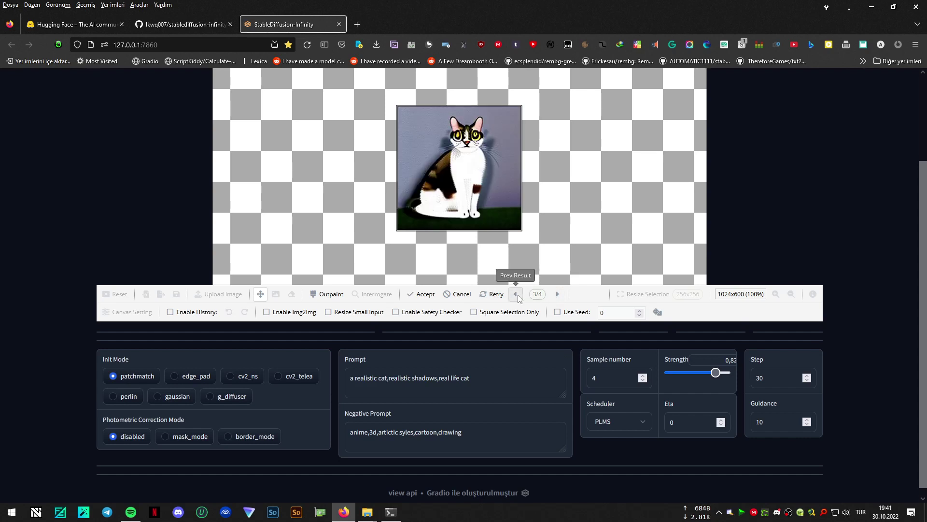
{"action": "left_click", "coordinate": [517, 296]}
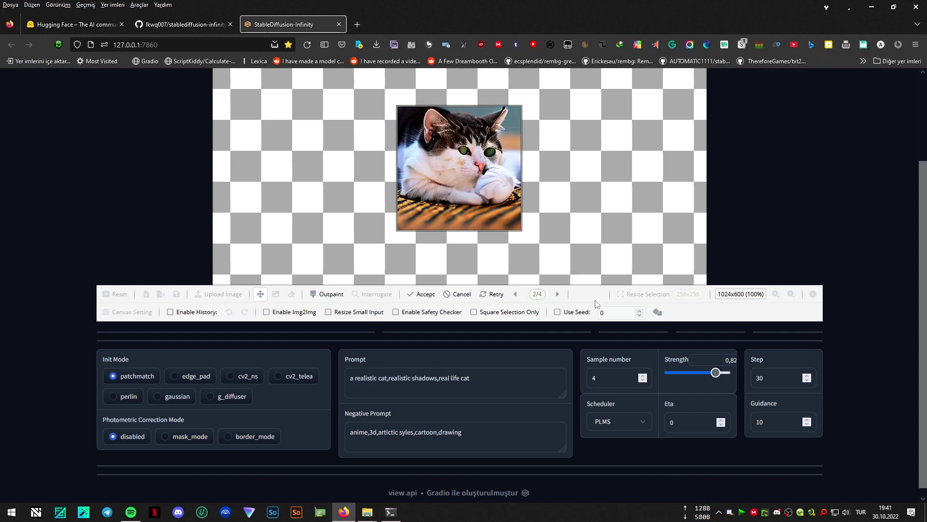
{"action": "left_click", "coordinate": [458, 294]}
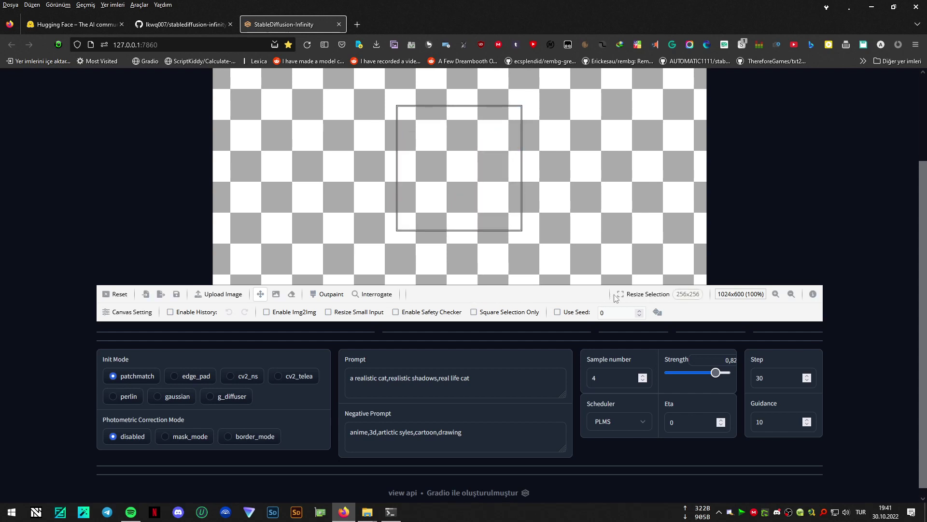
Step: Resize the selection frame to 448x448 and place it near the middle of the canvas
{"action": "left_click", "coordinate": [657, 296]}
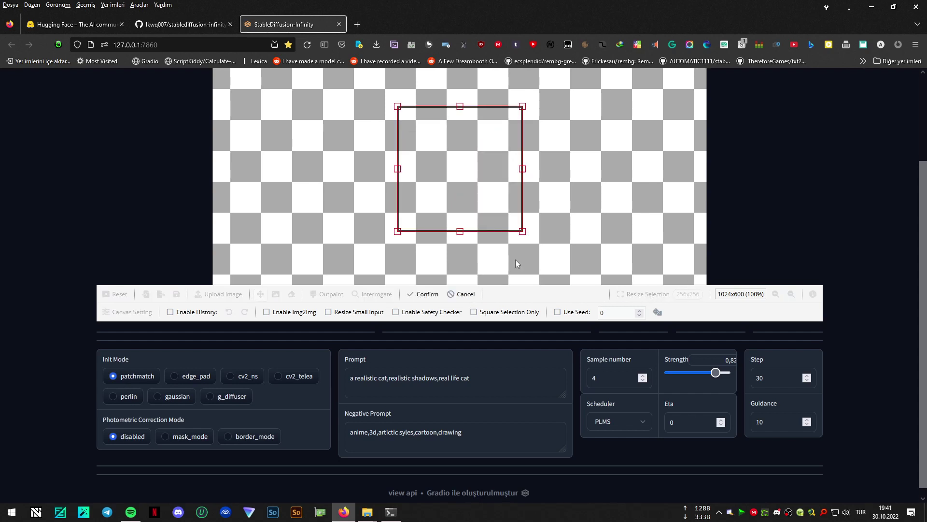
{"action": "left_click_drag", "start_coordinate": [522, 231], "coordinate": [614, 290]}
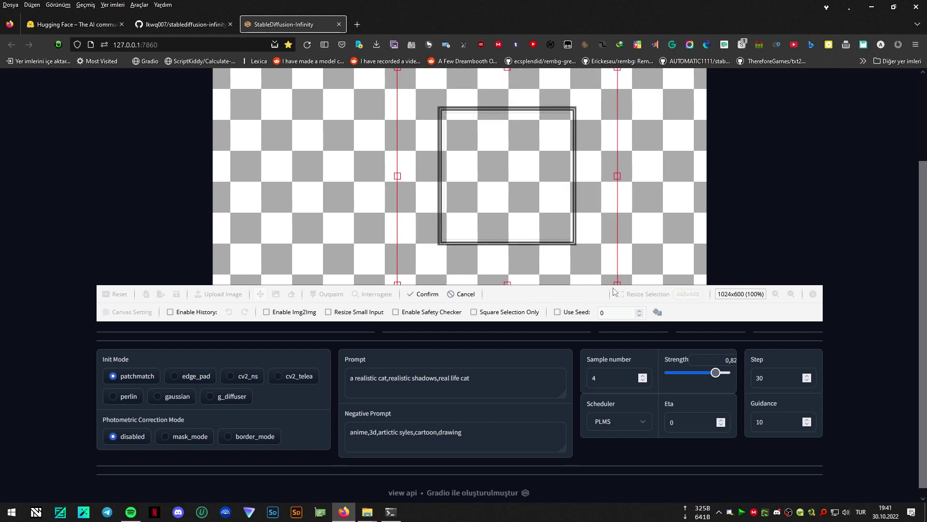
{"action": "left_click", "coordinate": [416, 294]}
{"action": "scroll", "coordinate": [619, 195], "scroll_direction": "down", "scroll_amount": 2}
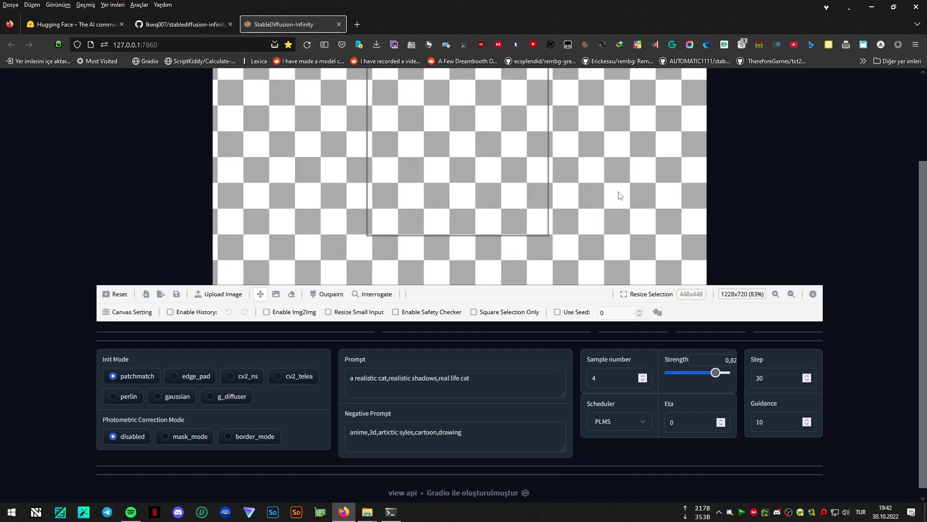
{"action": "scroll", "coordinate": [458, 182], "scroll_direction": "down", "scroll_amount": 1}
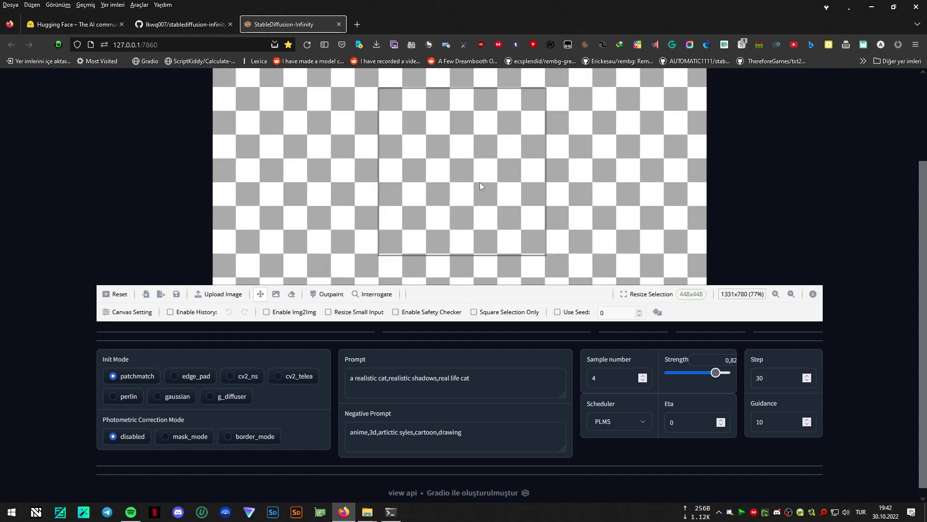
{"action": "scroll", "coordinate": [480, 184], "scroll_direction": "down", "scroll_amount": 2}
{"action": "left_click_drag", "start_coordinate": [429, 145], "coordinate": [471, 186]}
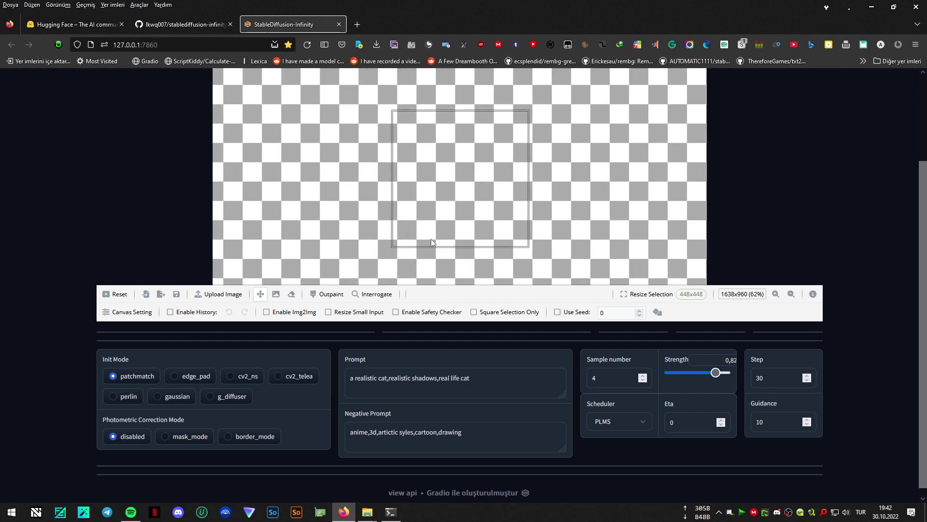
Step: Enable Square Selection Only and run outpainting, checking its progress in the command prompt window
{"action": "left_click", "coordinate": [496, 313]}
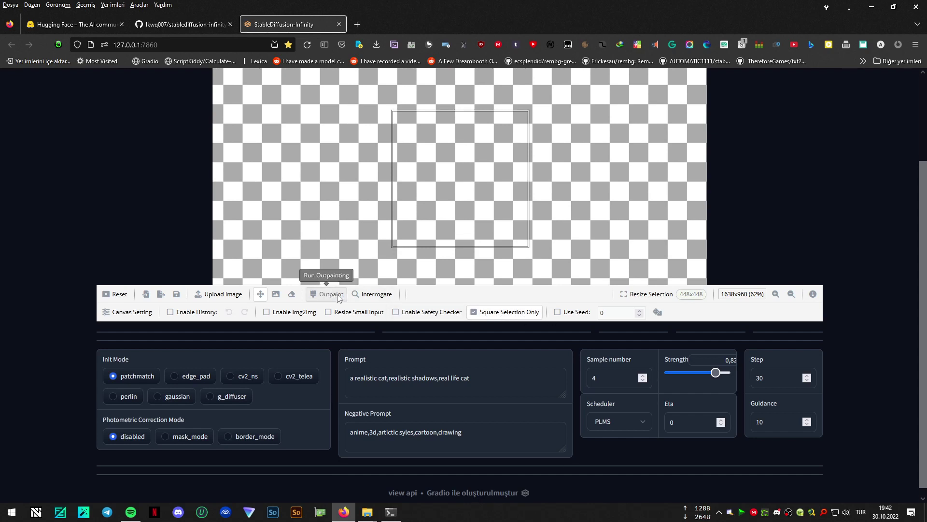
{"action": "left_click", "coordinate": [331, 294]}
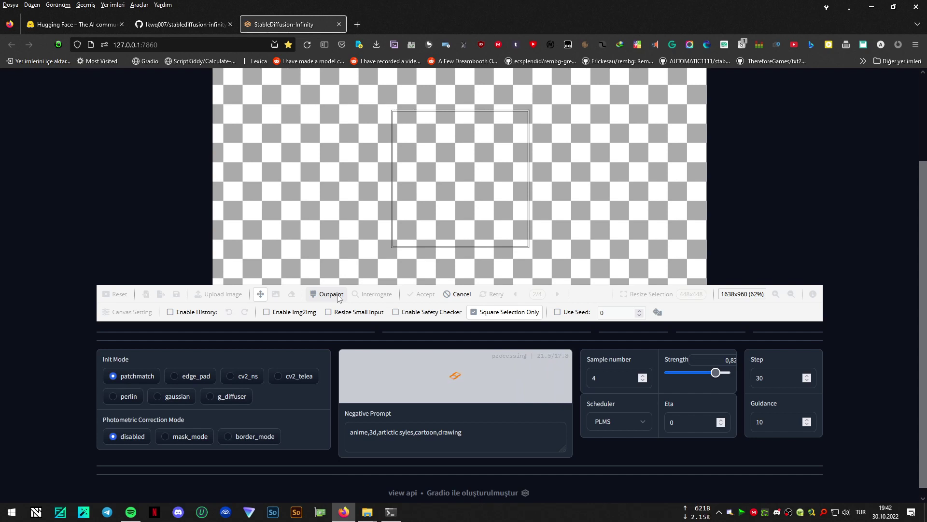
{"action": "left_click", "coordinate": [390, 511]}
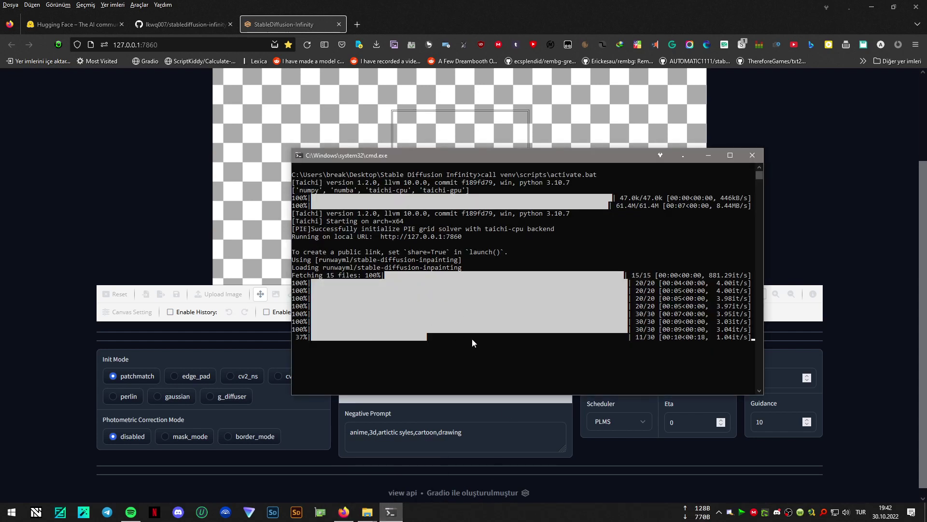
{"action": "left_click", "coordinate": [399, 515]}
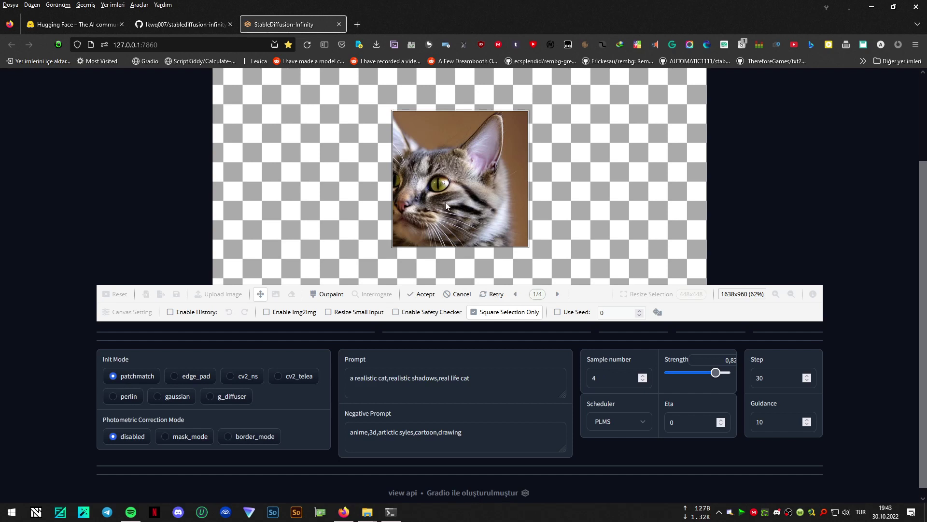
Step: Compare the four generated samples and accept the second one, the close-up of a cat's face against a tan background
{"action": "left_click", "coordinate": [559, 293]}
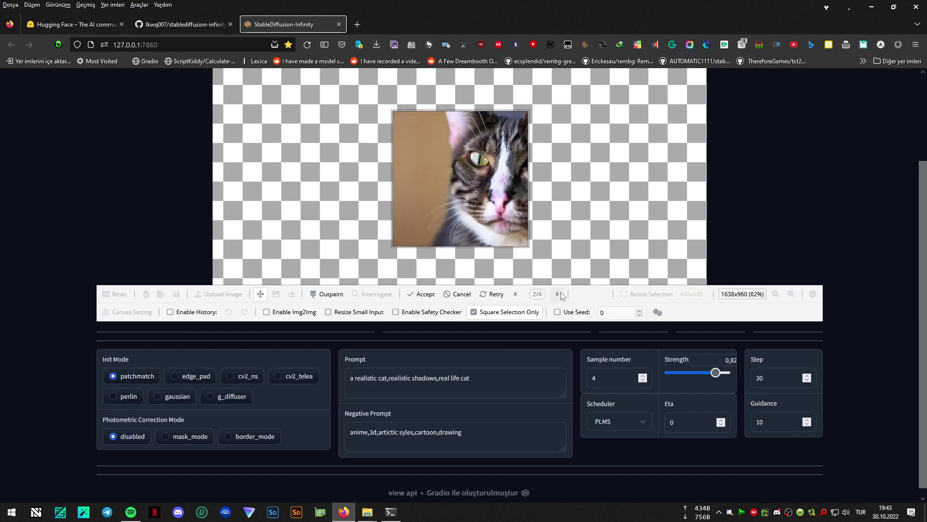
{"action": "left_click", "coordinate": [560, 292]}
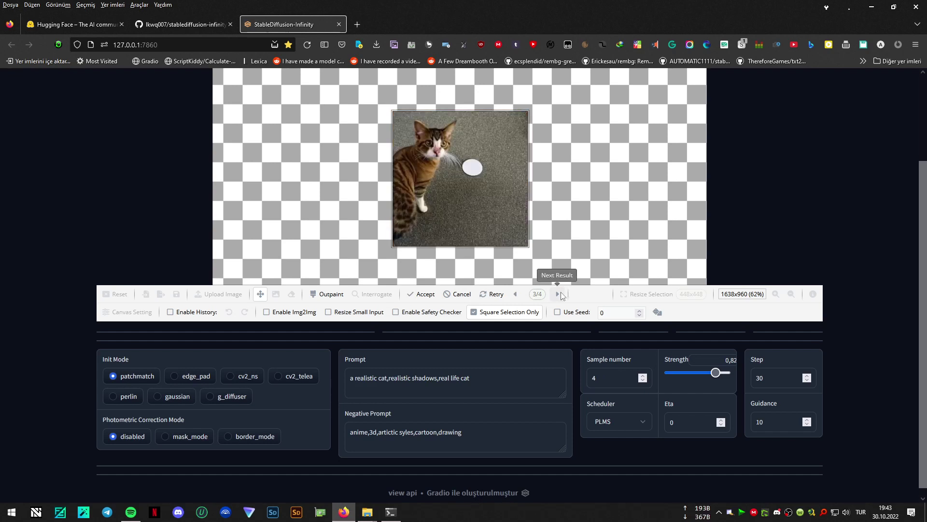
{"action": "left_click", "coordinate": [561, 292]}
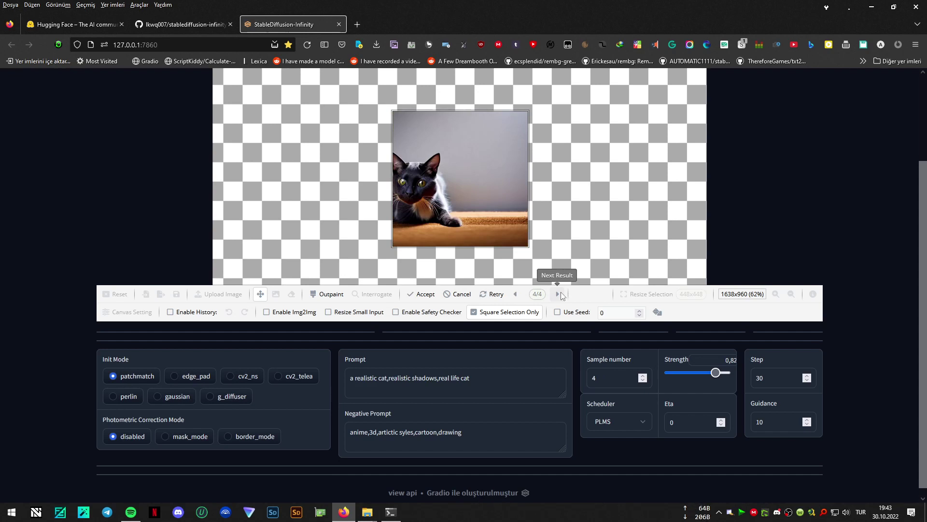
{"action": "left_click", "coordinate": [515, 294]}
{"action": "left_click", "coordinate": [515, 294]}
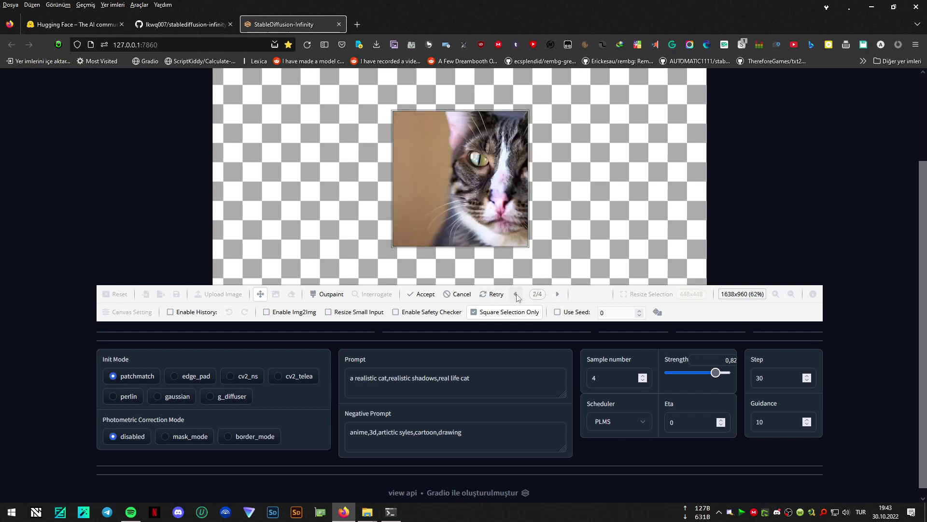
{"action": "left_click", "coordinate": [516, 294]}
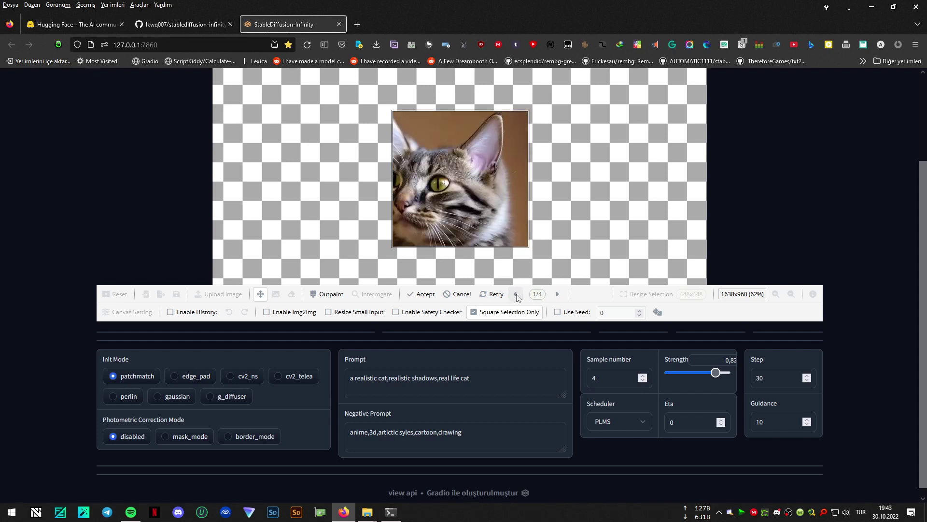
{"action": "left_click", "coordinate": [558, 294]}
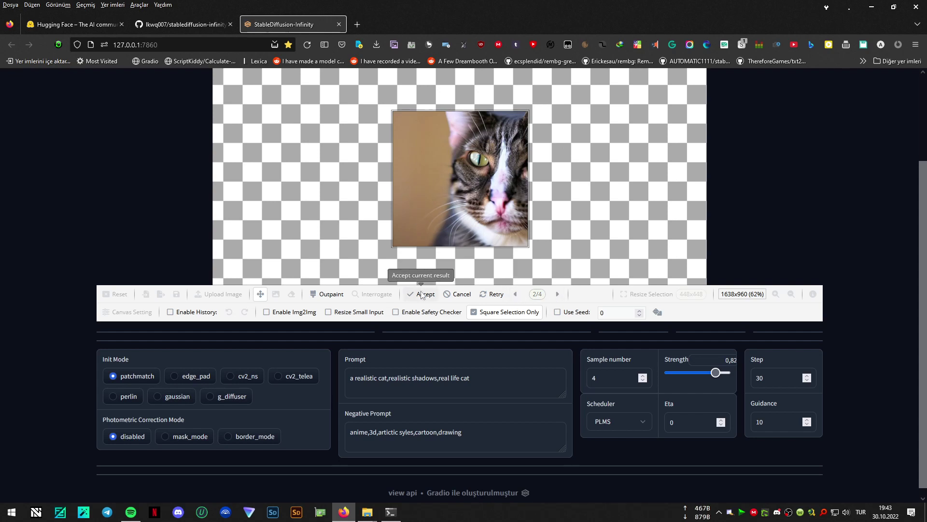
{"action": "left_click", "coordinate": [557, 294]}
{"action": "left_click", "coordinate": [558, 294]}
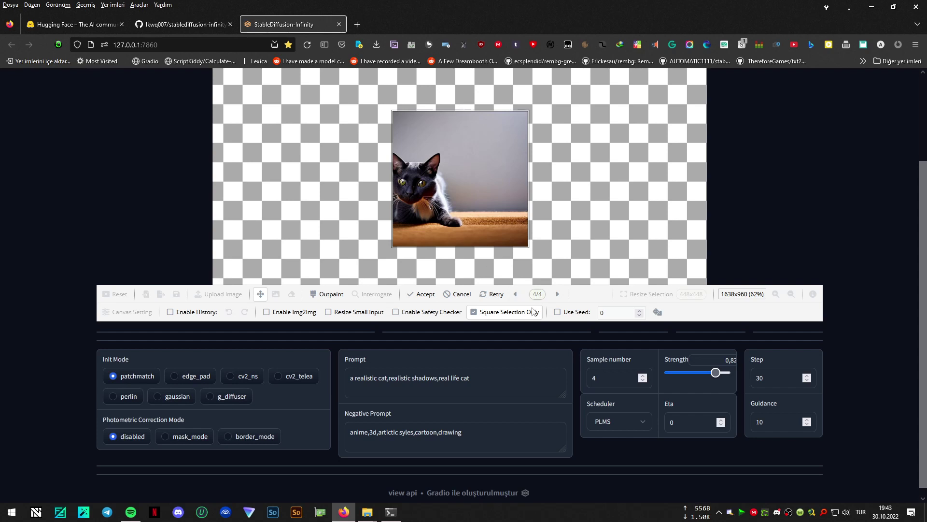
{"action": "left_click", "coordinate": [515, 293]}
{"action": "left_click", "coordinate": [515, 294]}
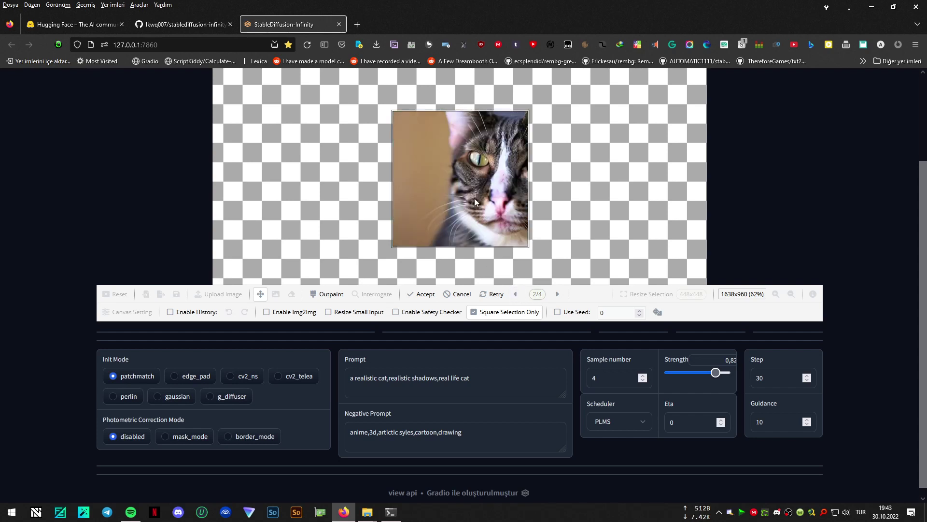
{"action": "left_click", "coordinate": [425, 294]}
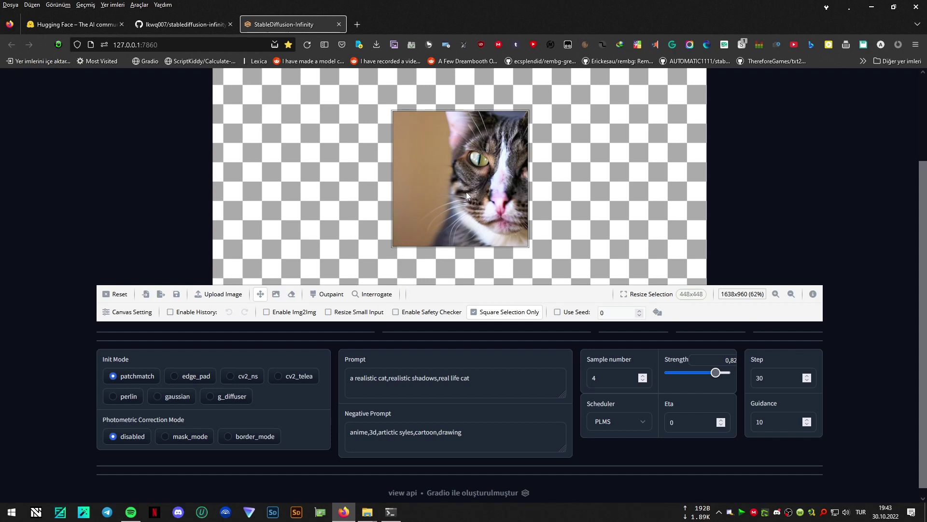
Step: Move the selection frame over the cat image's upper-right corner and run outpainting, cancelling and restarting it with sample number 1
{"action": "left_click_drag", "start_coordinate": [465, 192], "coordinate": [514, 141]}
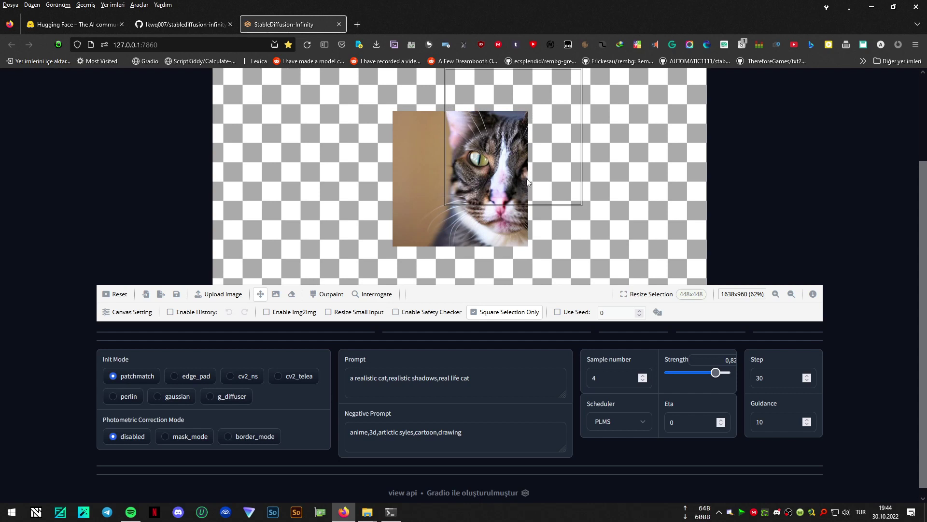
{"action": "left_click_drag", "start_coordinate": [519, 183], "coordinate": [515, 185]}
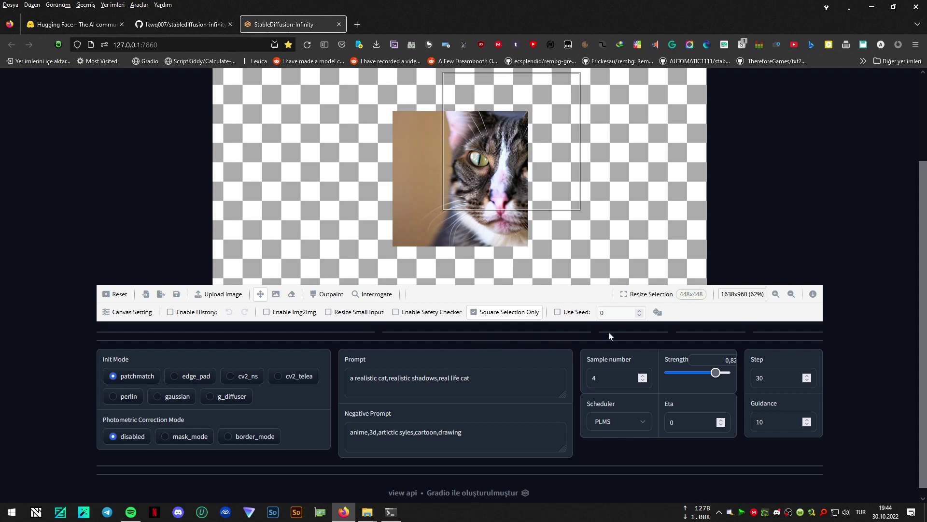
{"action": "left_click", "coordinate": [331, 296]}
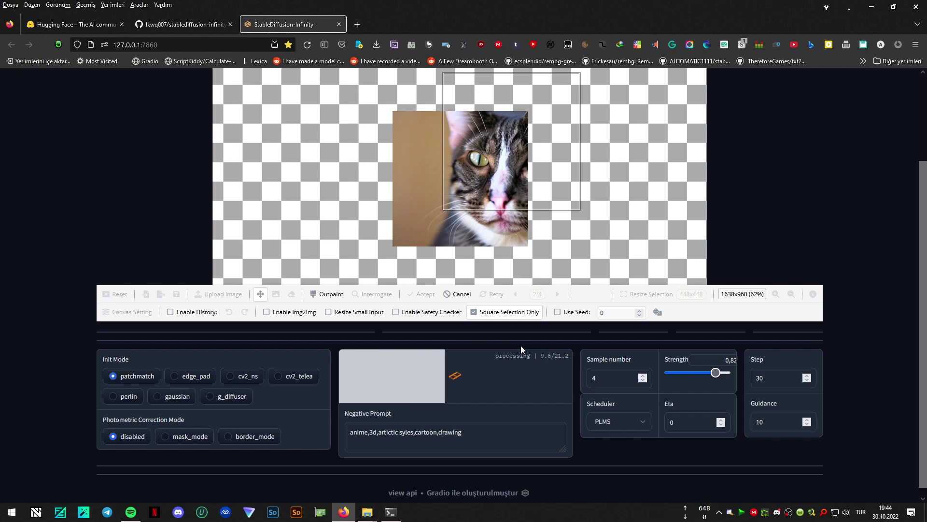
{"action": "left_click", "coordinate": [457, 294]}
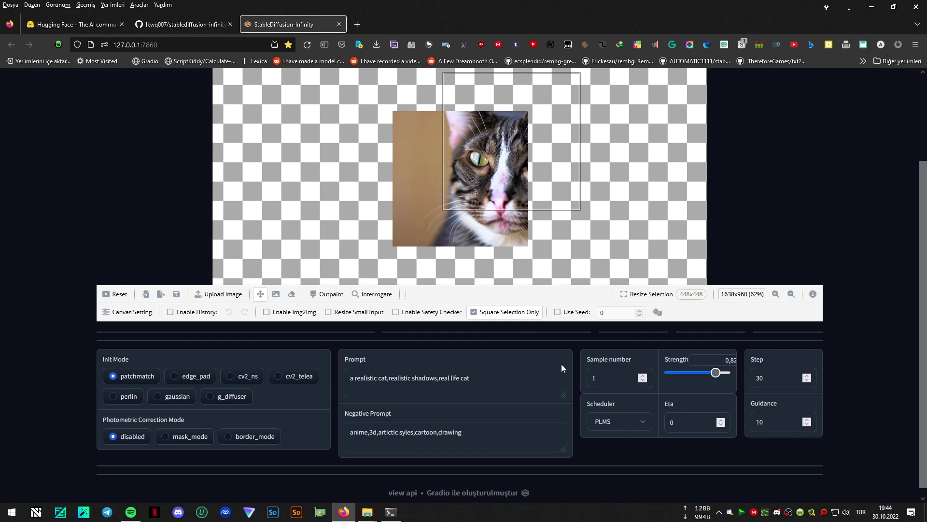
{"action": "left_click", "coordinate": [327, 293]}
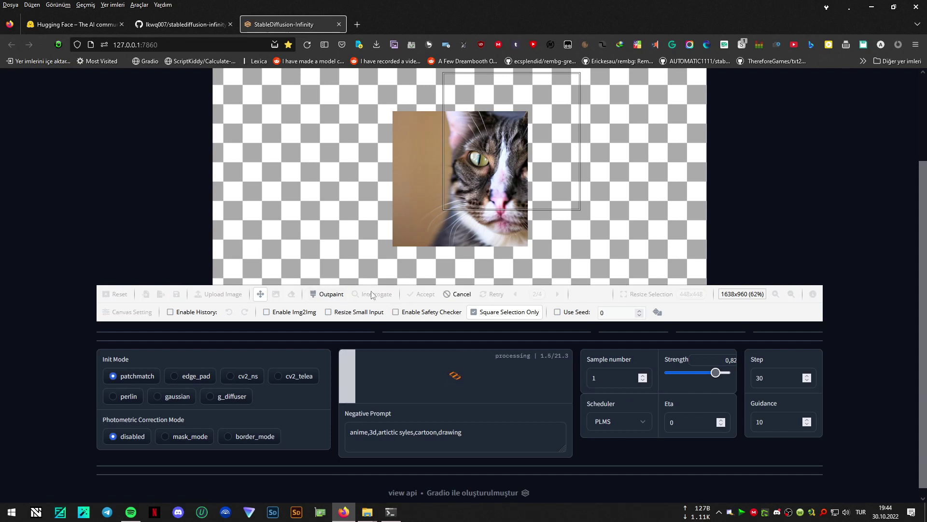
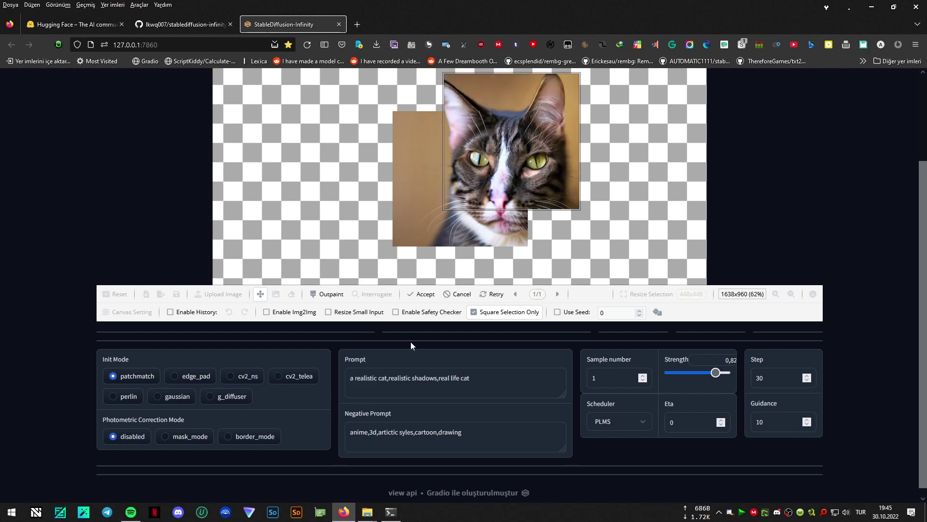
Step: Accept the upper-right extension, and outpaint and accept the missing area below and to the right of the cat's face
{"action": "left_click", "coordinate": [428, 295]}
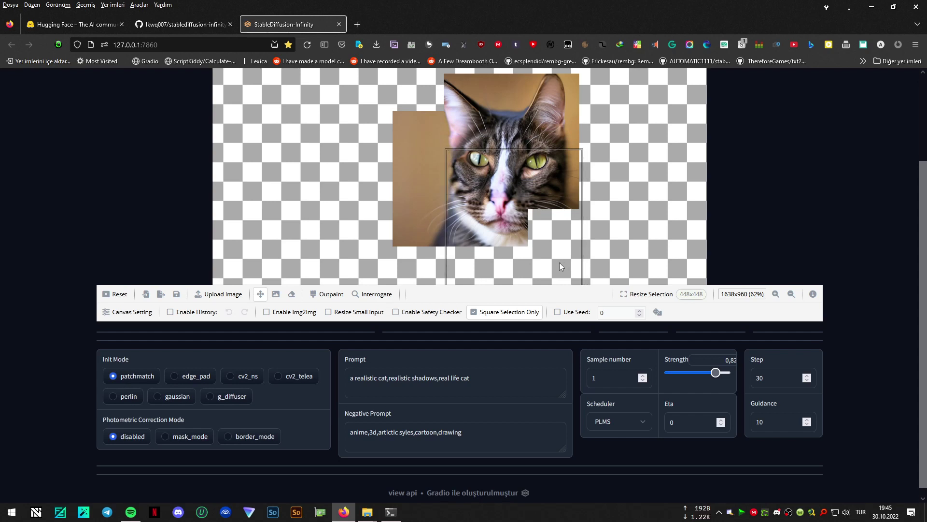
{"action": "scroll", "coordinate": [441, 208], "scroll_direction": "down", "scroll_amount": 3}
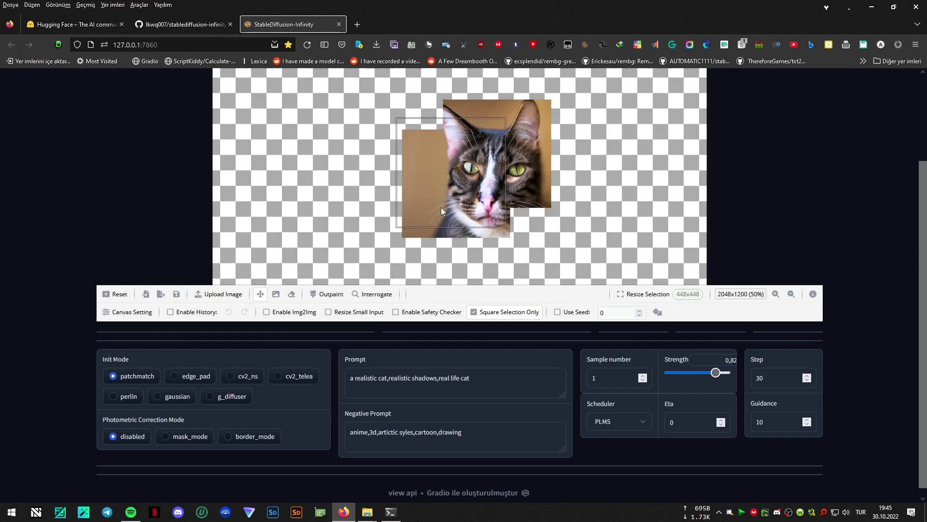
{"action": "left_click", "coordinate": [277, 295]}
{"action": "left_click_drag", "start_coordinate": [541, 213], "coordinate": [487, 150]}
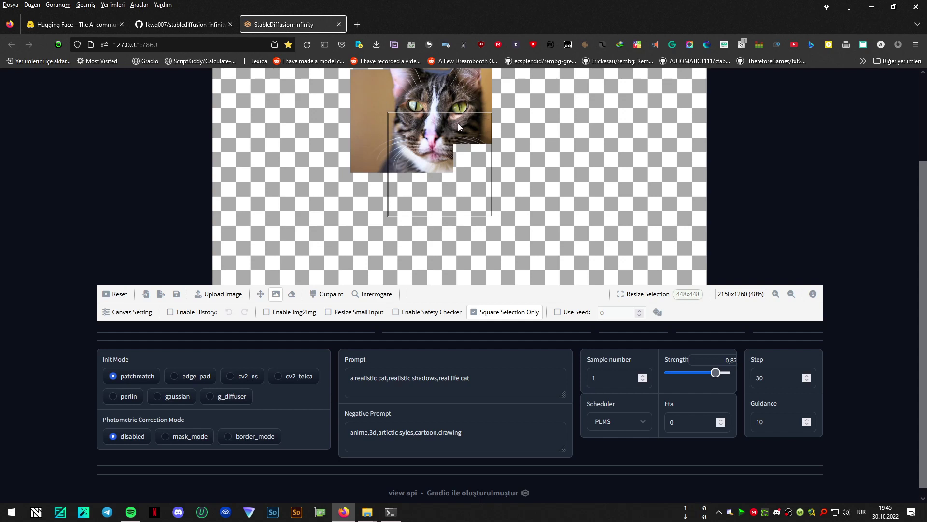
{"action": "left_click", "coordinate": [336, 294]}
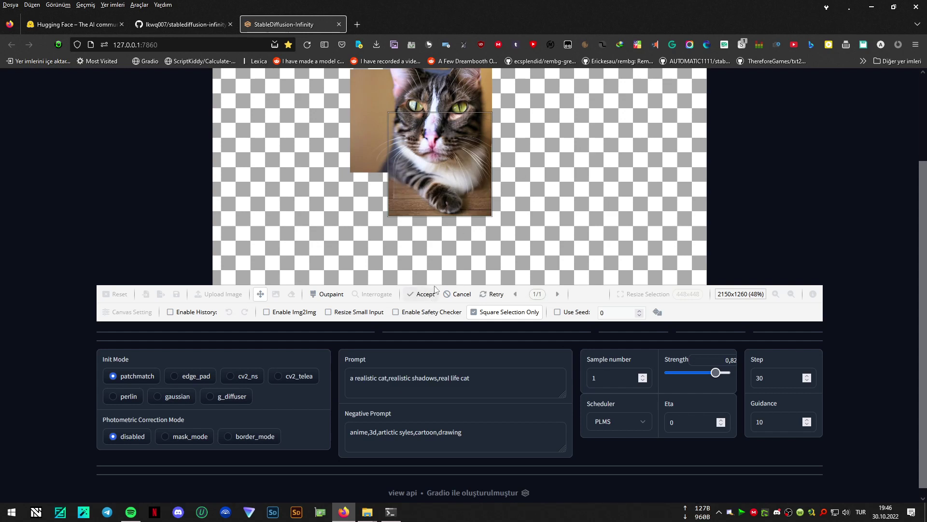
{"action": "left_click", "coordinate": [421, 294]}
Step: Erase the cat's ears and the top of its head with an eraser size of 134
{"action": "scroll", "coordinate": [590, 186], "scroll_direction": "up", "scroll_amount": 1}
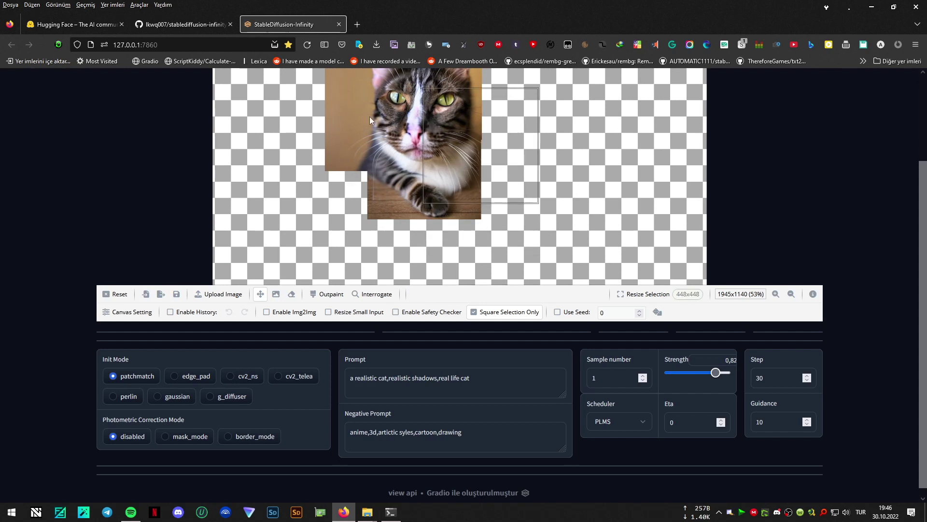
{"action": "left_click_drag", "start_coordinate": [644, 205], "coordinate": [605, 176]}
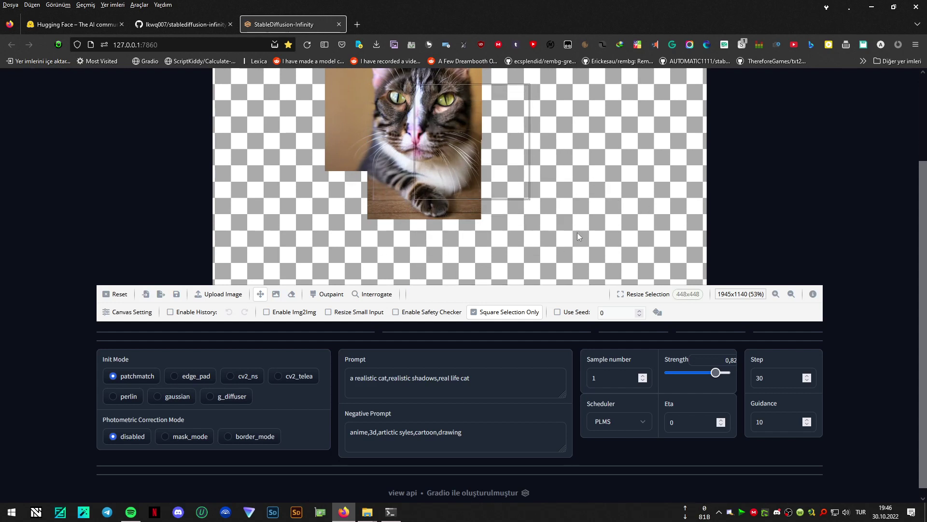
{"action": "left_click", "coordinate": [280, 297]}
{"action": "left_click_drag", "start_coordinate": [544, 203], "coordinate": [593, 295]}
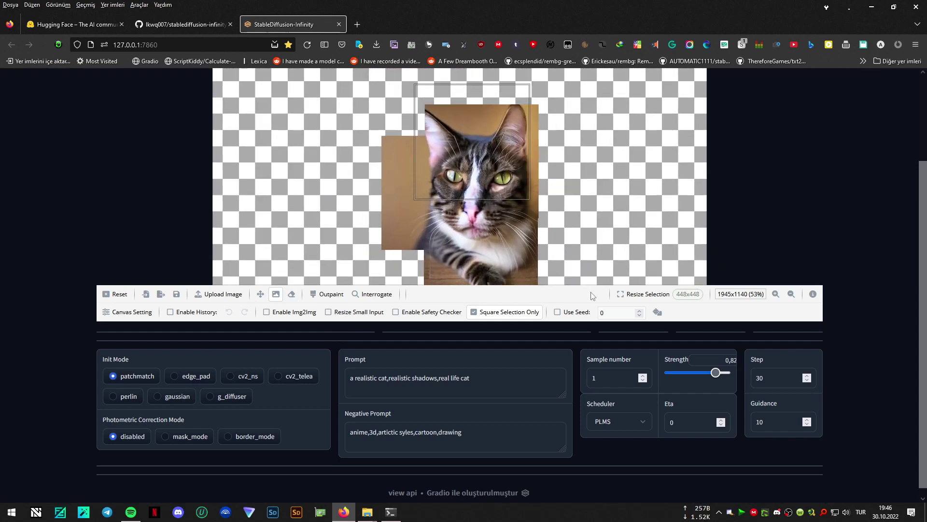
{"action": "mouse_move", "coordinate": [589, 233]}
{"action": "left_mouse_down"}
{"action": "mouse_move", "coordinate": [546, 241]}
{"action": "mouse_move", "coordinate": [576, 263]}
{"action": "left_mouse_up"}
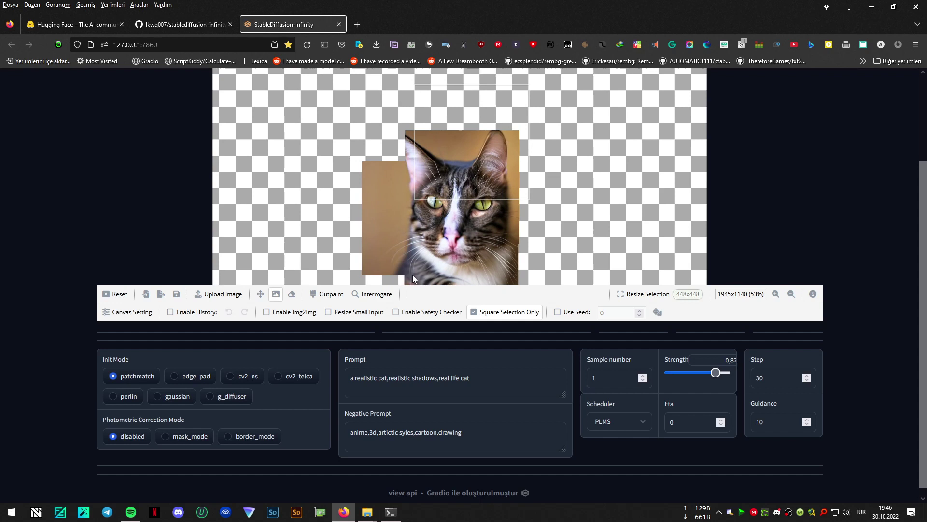
{"action": "left_click", "coordinate": [292, 293]}
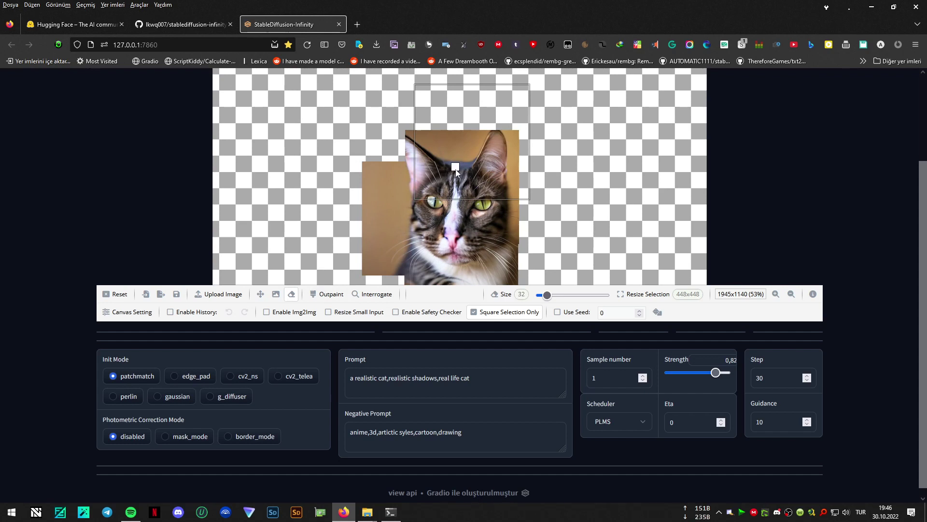
{"action": "left_click_drag", "start_coordinate": [550, 297], "coordinate": [573, 297]}
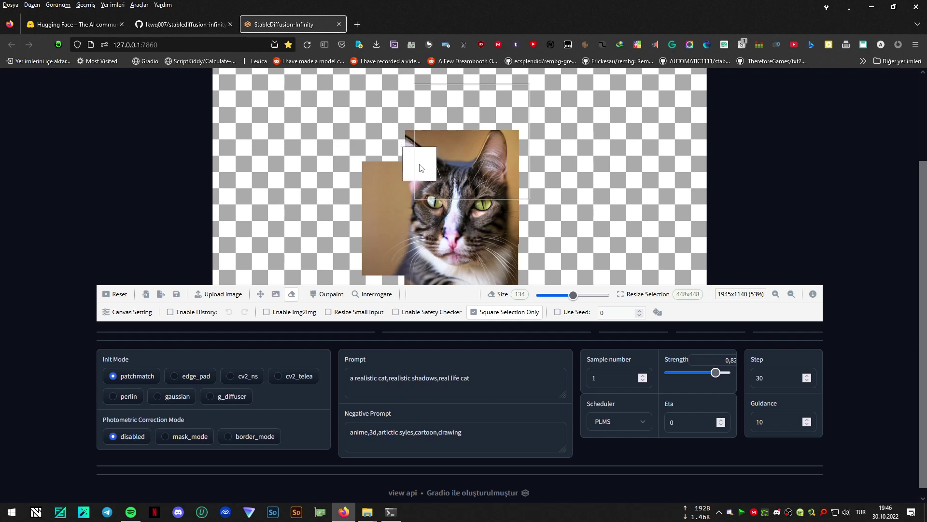
{"action": "mouse_move", "coordinate": [420, 164]}
{"action": "left_mouse_down"}
{"action": "mouse_move", "coordinate": [495, 168]}
{"action": "mouse_move", "coordinate": [496, 138]}
{"action": "mouse_move", "coordinate": [491, 150]}
{"action": "mouse_move", "coordinate": [418, 138]}
{"action": "mouse_move", "coordinate": [416, 167]}
{"action": "mouse_move", "coordinate": [513, 152]}
{"action": "mouse_move", "coordinate": [516, 164]}
{"action": "mouse_move", "coordinate": [517, 133]}
{"action": "left_mouse_up"}
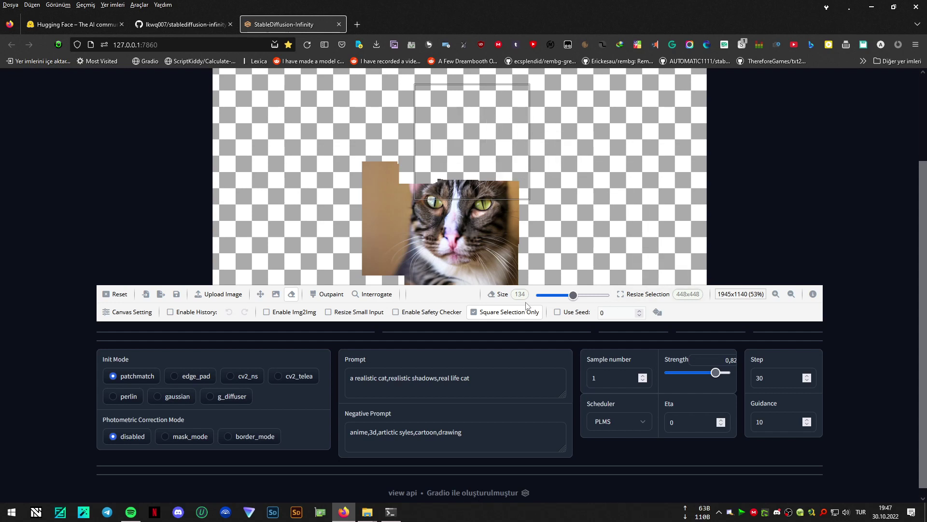
Step: Outpaint the erased head area using the prompt "a realistic cat wearing a wizard hat,realistic shadows,real life cat" and accept the result
{"action": "left_click", "coordinate": [260, 295]}
{"action": "left_click_drag", "start_coordinate": [466, 182], "coordinate": [451, 219]}
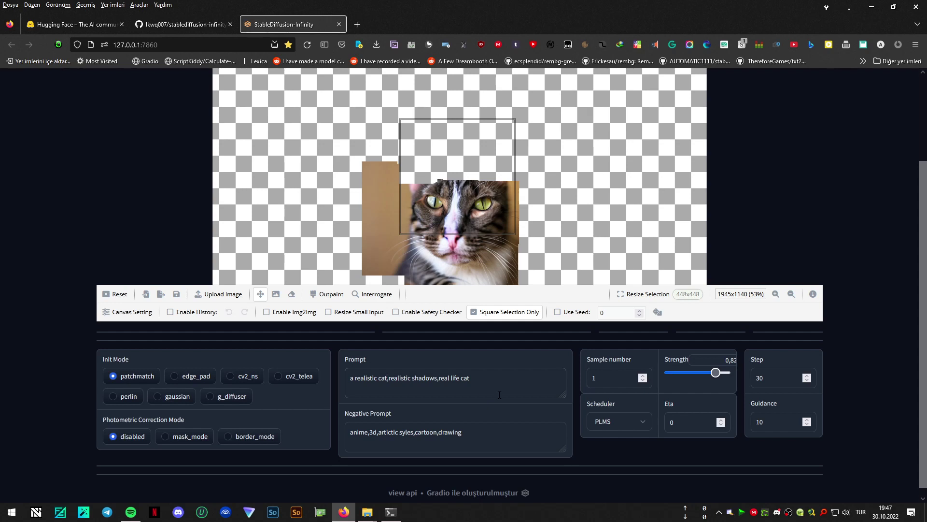
{"action": "type", "text": "wea"}
{"action": "type", "text": "ring a "}
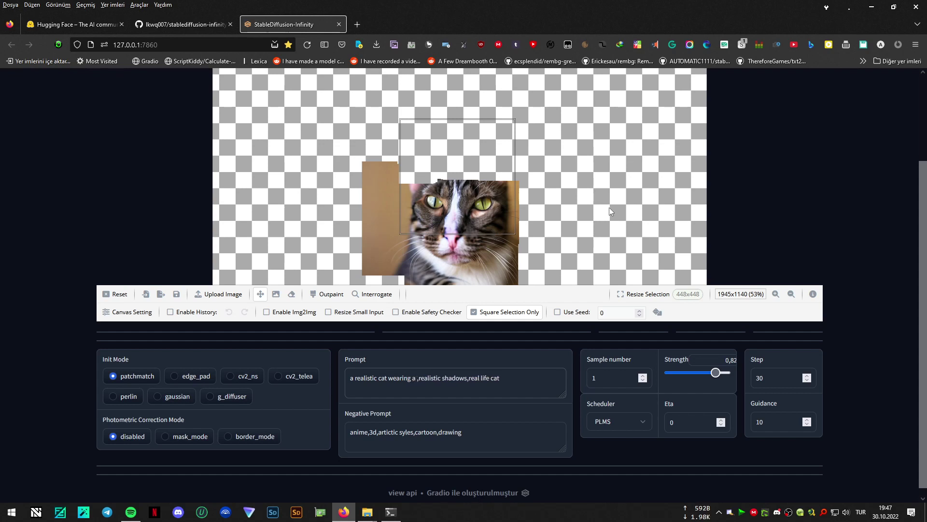
{"action": "type", "text": "hat"}
{"action": "type", "text": "wiza"}
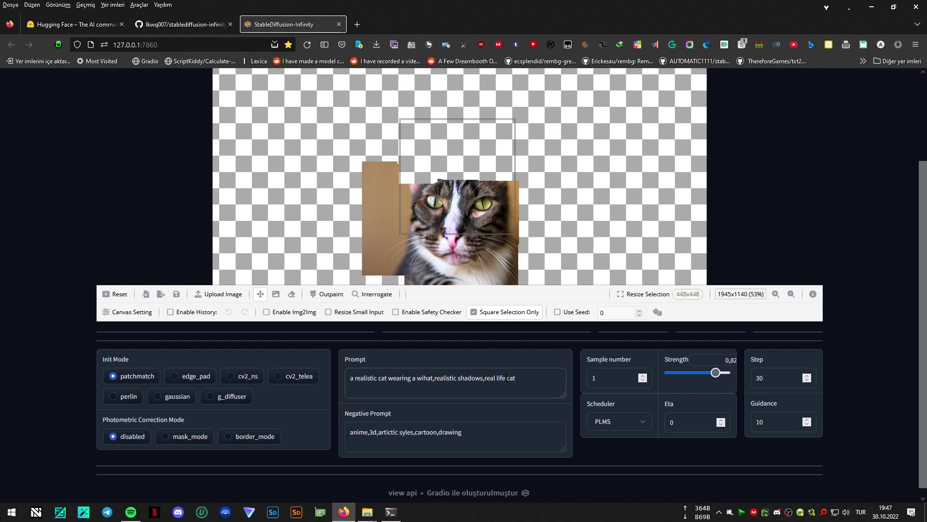
{"action": "type", "text": "rd"}
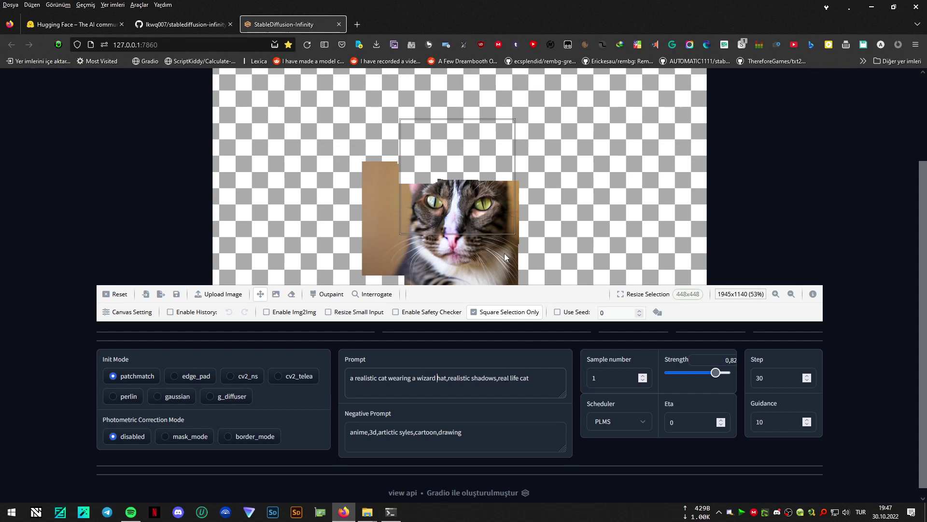
{"action": "left_click", "coordinate": [338, 294]}
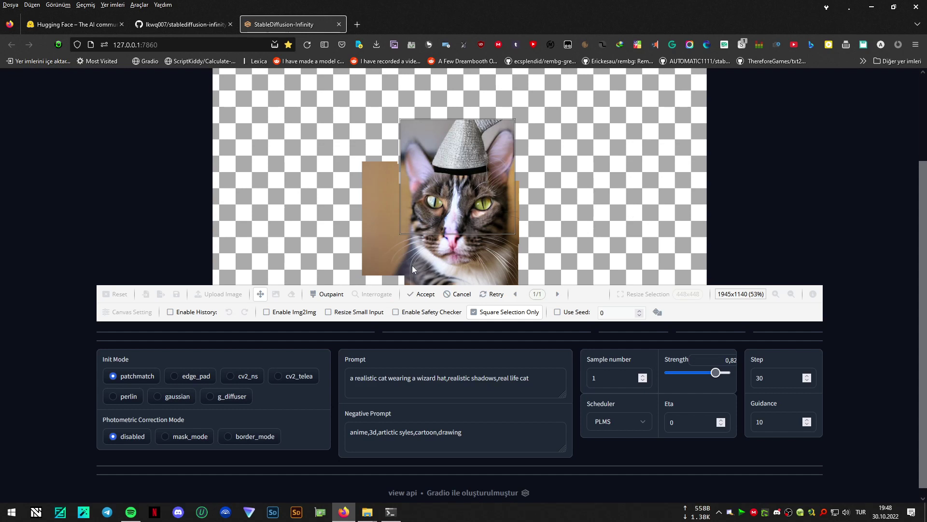
{"action": "left_click", "coordinate": [422, 293]}
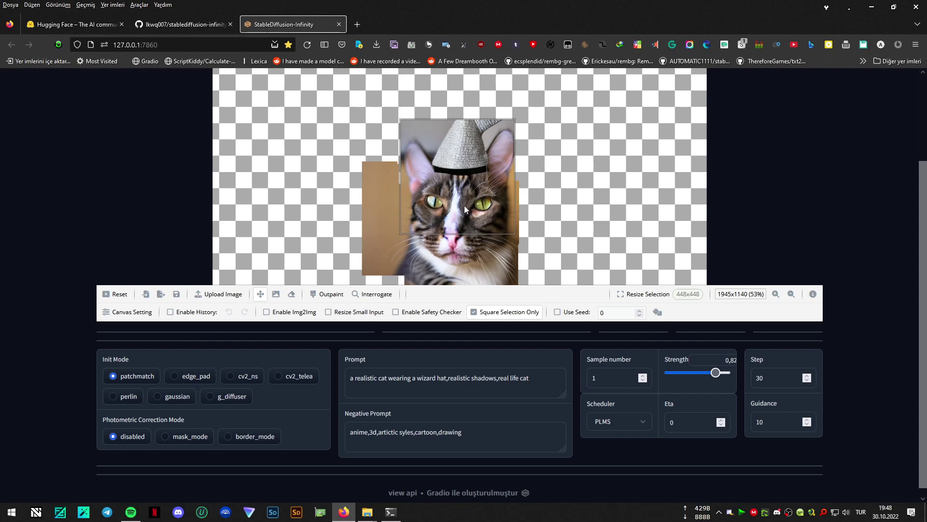
Step: Move the selection frame down over the cat's face and erase its nose and mouth with an eraser size of 60
{"action": "left_click_drag", "start_coordinate": [464, 206], "coordinate": [459, 272]}
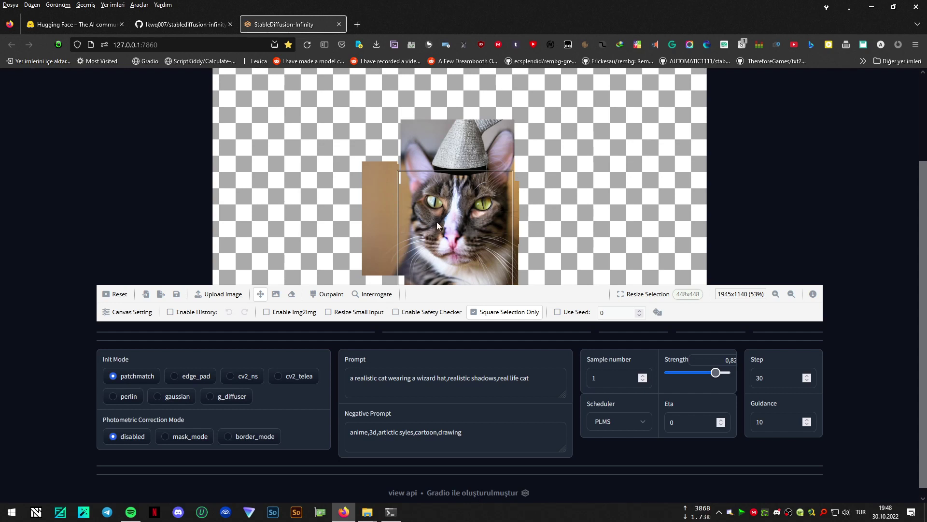
{"action": "left_click", "coordinate": [292, 295]}
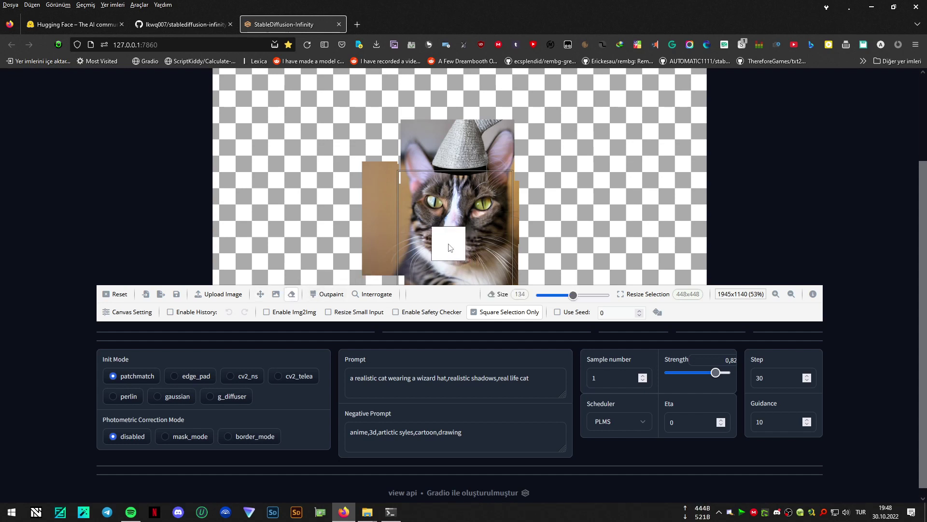
{"action": "left_click", "coordinate": [555, 295]}
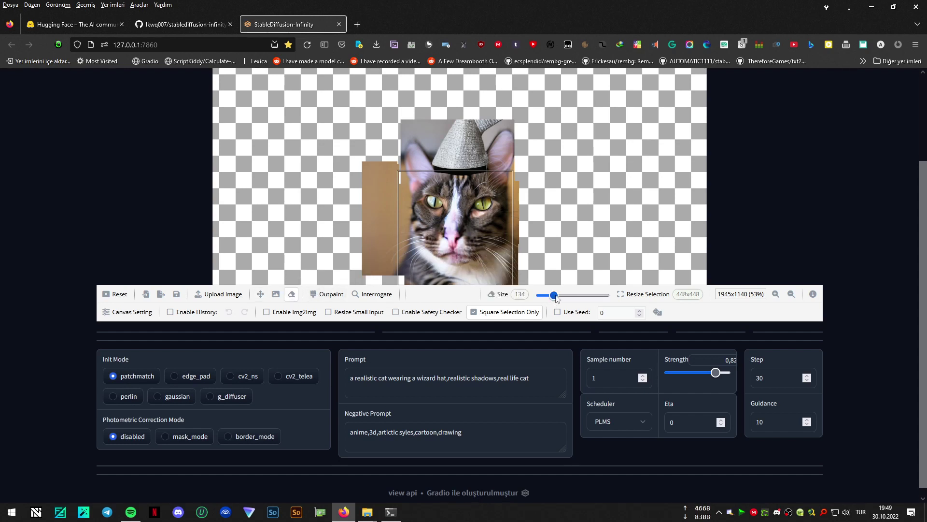
{"action": "mouse_move", "coordinate": [446, 239]}
{"action": "left_mouse_down"}
{"action": "mouse_move", "coordinate": [437, 241]}
{"action": "mouse_move", "coordinate": [439, 230]}
{"action": "mouse_move", "coordinate": [456, 238]}
{"action": "mouse_move", "coordinate": [440, 242]}
{"action": "mouse_move", "coordinate": [445, 252]}
{"action": "mouse_move", "coordinate": [467, 256]}
{"action": "mouse_move", "coordinate": [452, 244]}
{"action": "mouse_move", "coordinate": [483, 241]}
{"action": "mouse_move", "coordinate": [480, 230]}
{"action": "mouse_move", "coordinate": [457, 224]}
{"action": "mouse_move", "coordinate": [424, 231]}
{"action": "mouse_move", "coordinate": [453, 225]}
{"action": "left_mouse_up"}
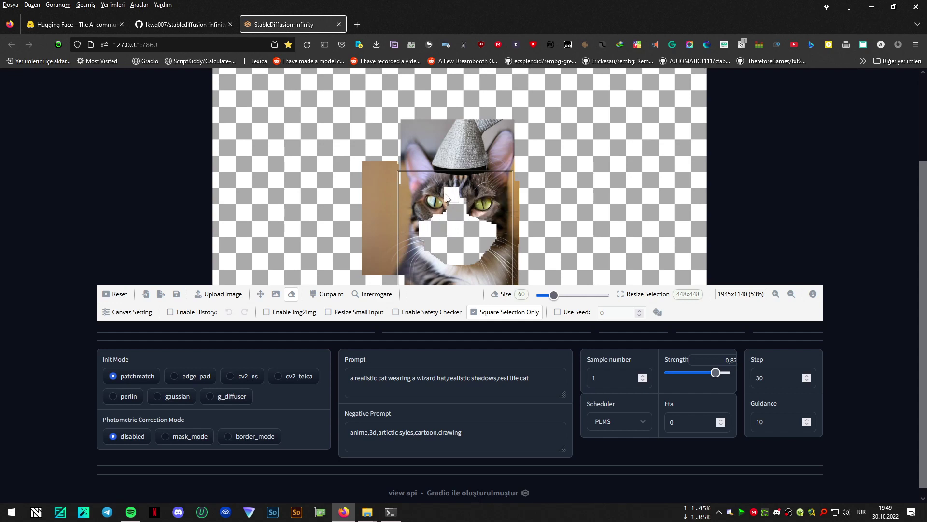
{"action": "left_click_drag", "start_coordinate": [468, 209], "coordinate": [476, 234]}
Step: Change the prompt to "a realistic cat with a dog nose and mouth smiling,realistic shadows,real life cat" and outpaint the erased muzzle
{"action": "left_click_drag", "start_coordinate": [390, 380], "coordinate": [447, 381]}
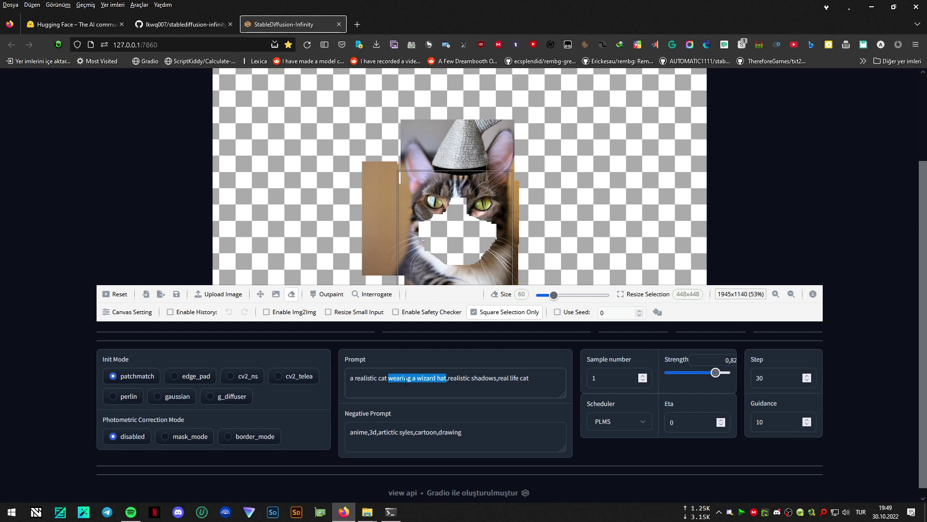
{"action": "type", "text": "with "}
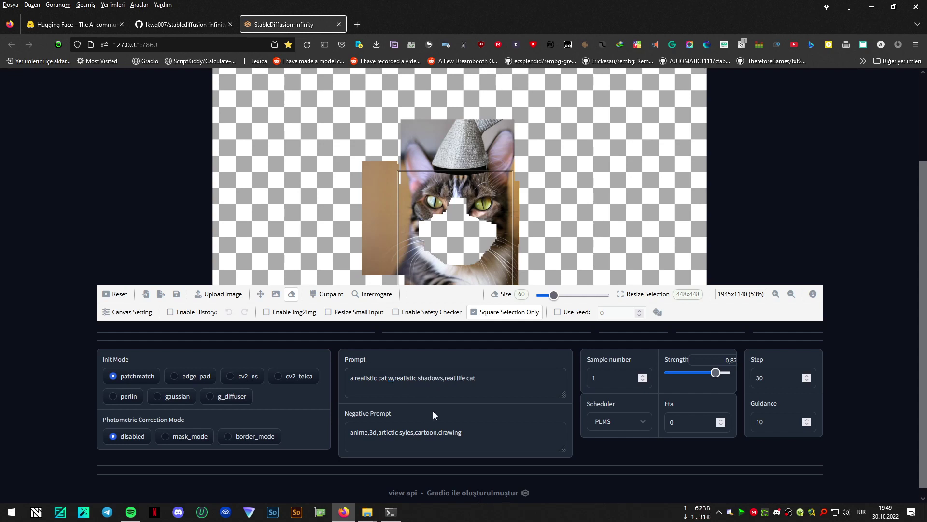
{"action": "type", "text": "a "}
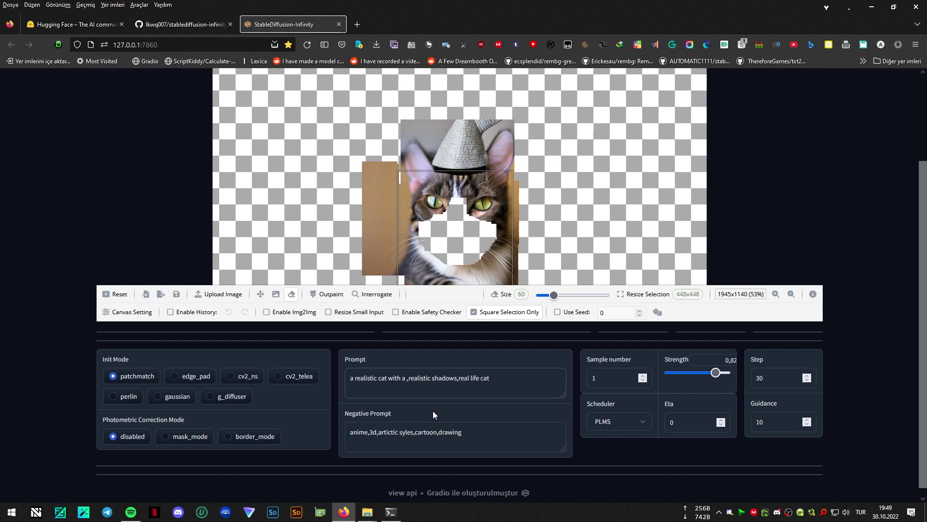
{"action": "type", "text": "dog mouth"}
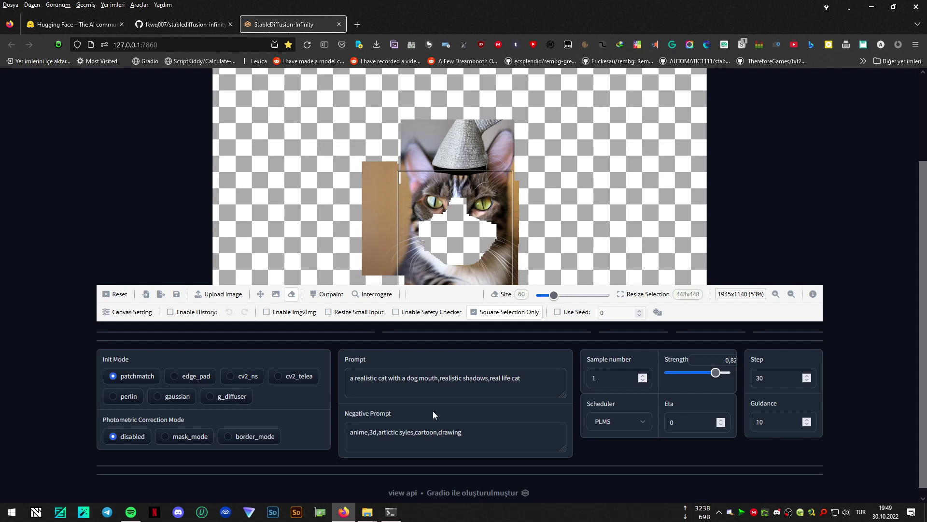
{"action": "key", "text": "BackSpace"}
{"action": "key", "text": "BackSpace"}
{"action": "key", "text": "BackSpace"}
{"action": "key", "text": "BackSpace"}
{"action": "key", "text": "BackSpace"}
{"action": "type", "text": "nose"}
{"action": "type", "text": " and mo"}
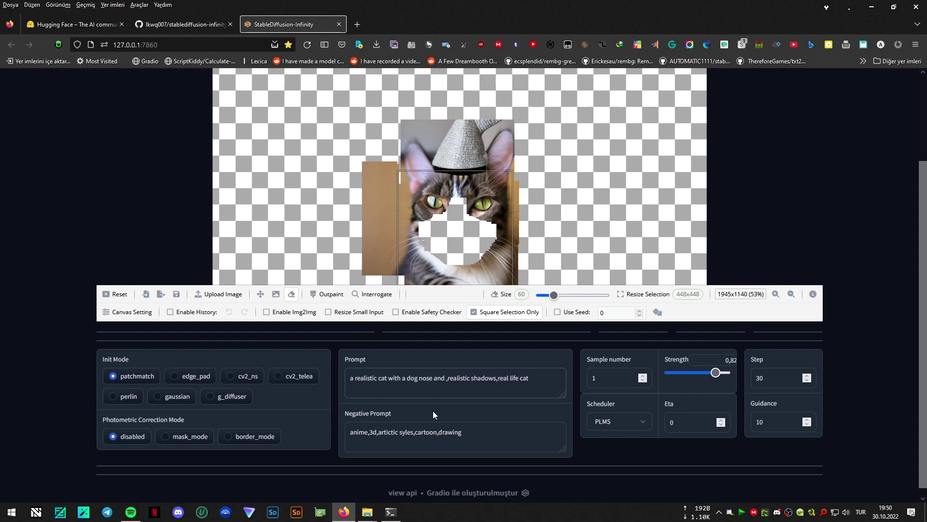
{"action": "type", "text": "uth"}
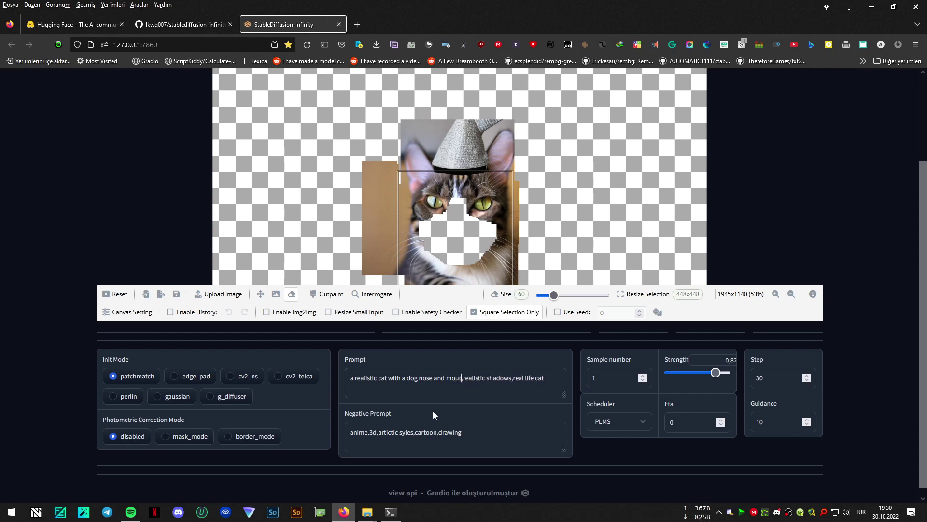
{"action": "type", "text": " smiling,"}
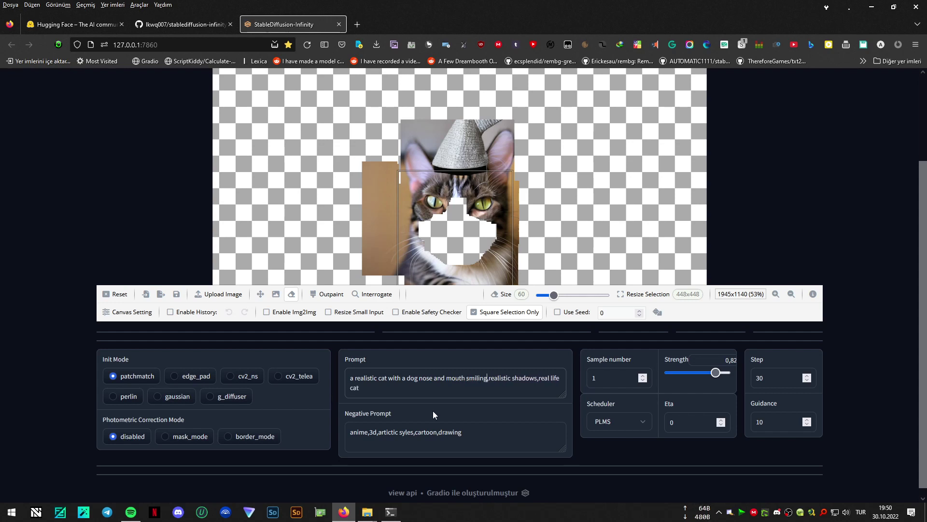
{"action": "left_click", "coordinate": [331, 294]}
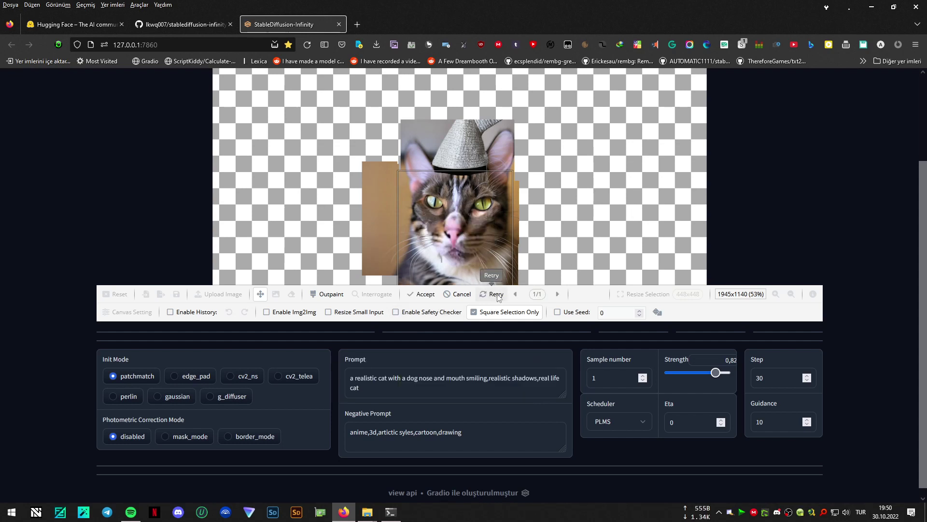
Step: Retry the muzzle with the K-LMS scheduler and the prompt "a realistic dog with a dog nose and mouth smiling,realistic shadows"
{"action": "left_click", "coordinate": [643, 424]}
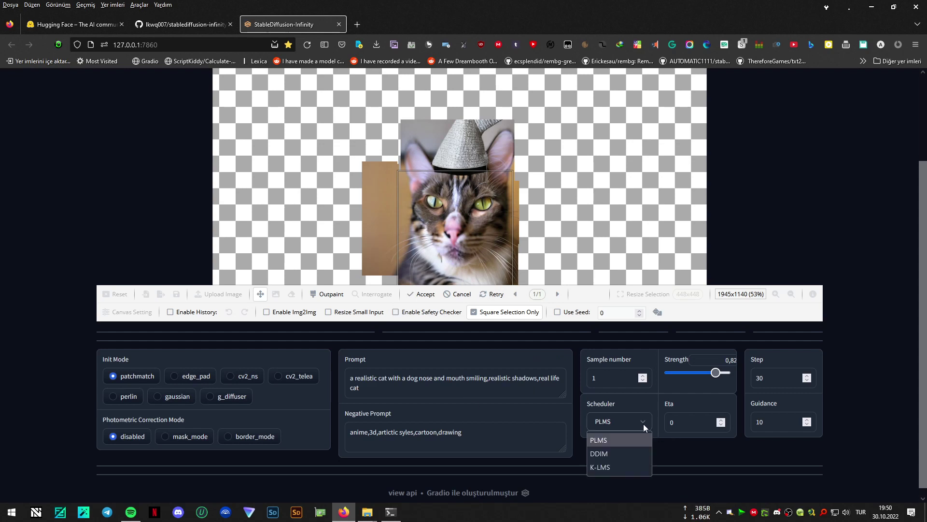
{"action": "left_click", "coordinate": [617, 469]}
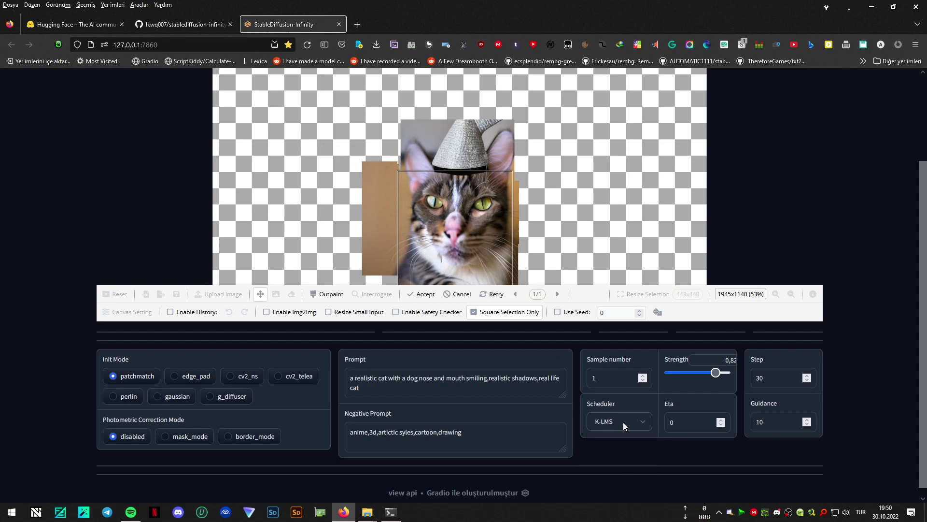
{"action": "left_click", "coordinate": [388, 377]}
{"action": "left_click_drag", "start_coordinate": [384, 377], "coordinate": [379, 377]}
{"action": "type", "text": "dog"}
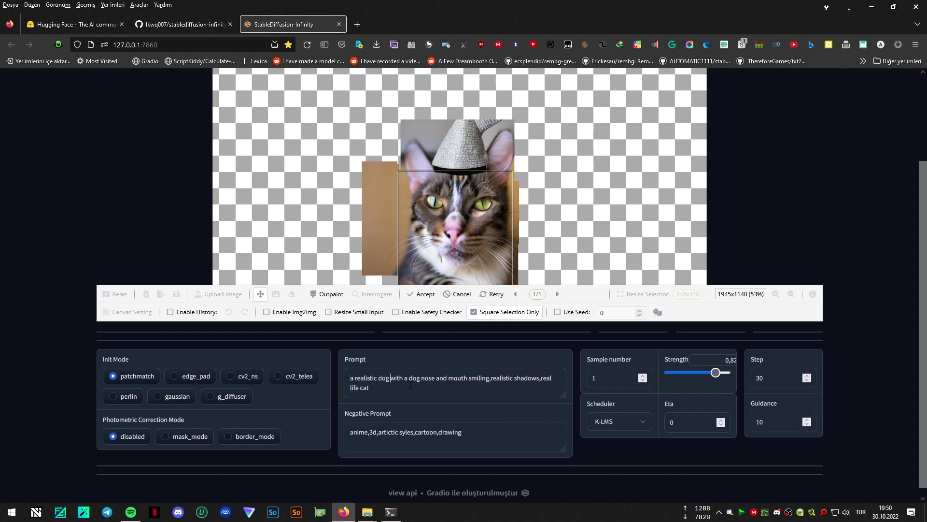
{"action": "left_click_drag", "start_coordinate": [541, 378], "coordinate": [560, 399]}
{"action": "left_click", "coordinate": [549, 388]}
{"action": "key", "text": "BackSpace"}
{"action": "left_click", "coordinate": [496, 294]}
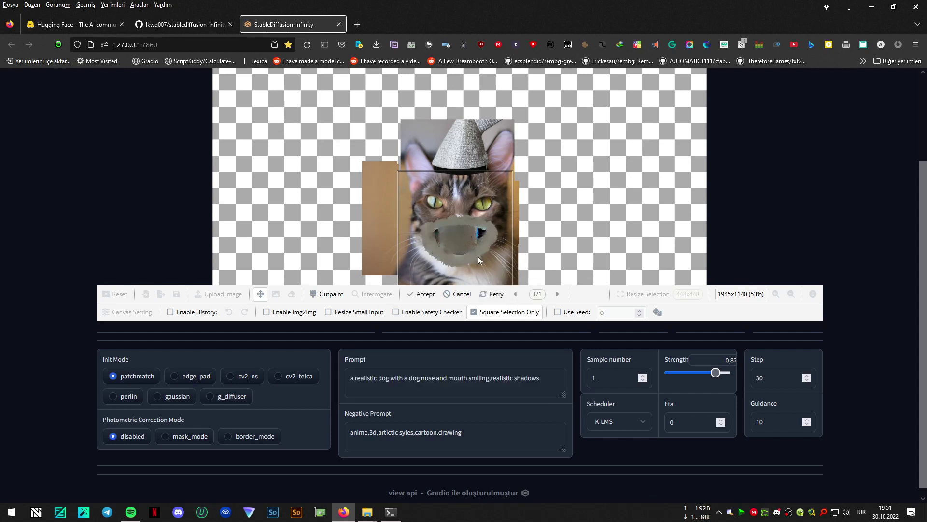
Step: Set the outpainting strength to 0.66 and the scheduler to DDIM
{"action": "left_click", "coordinate": [646, 419]}
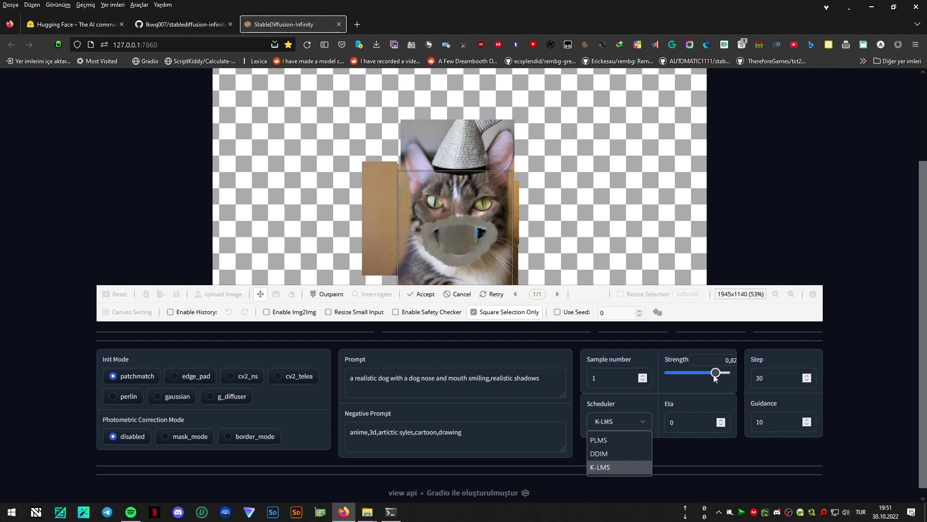
{"action": "left_click_drag", "start_coordinate": [715, 372], "coordinate": [706, 373]}
{"action": "left_click", "coordinate": [644, 421]}
{"action": "left_click", "coordinate": [619, 441]}
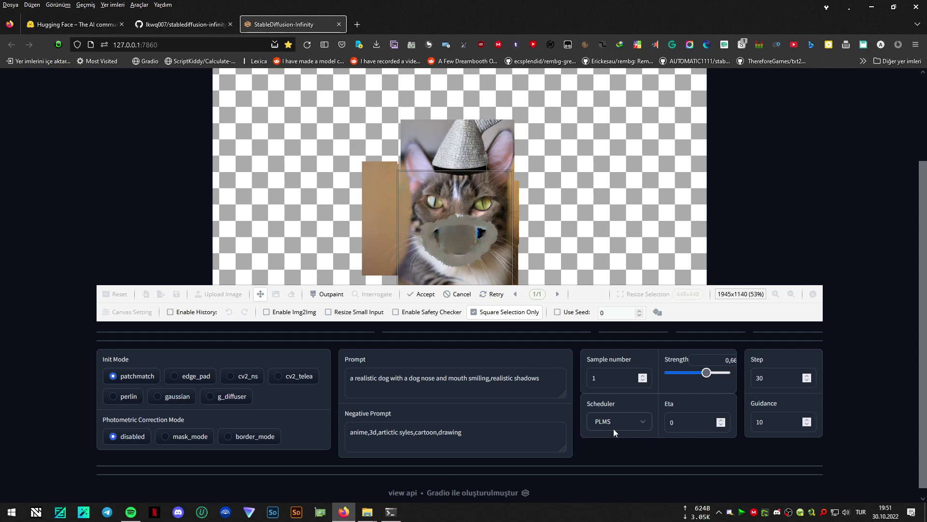
{"action": "left_click", "coordinate": [592, 420]}
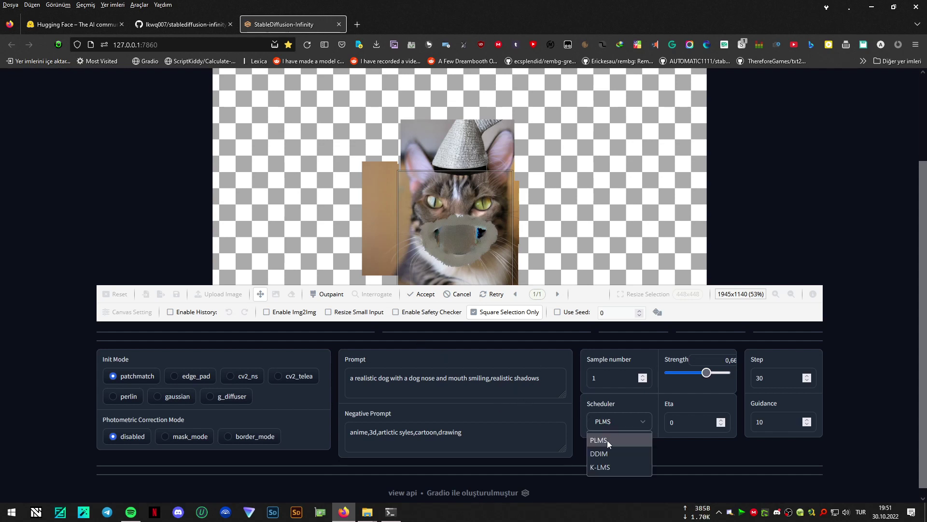
{"action": "left_click", "coordinate": [605, 457]}
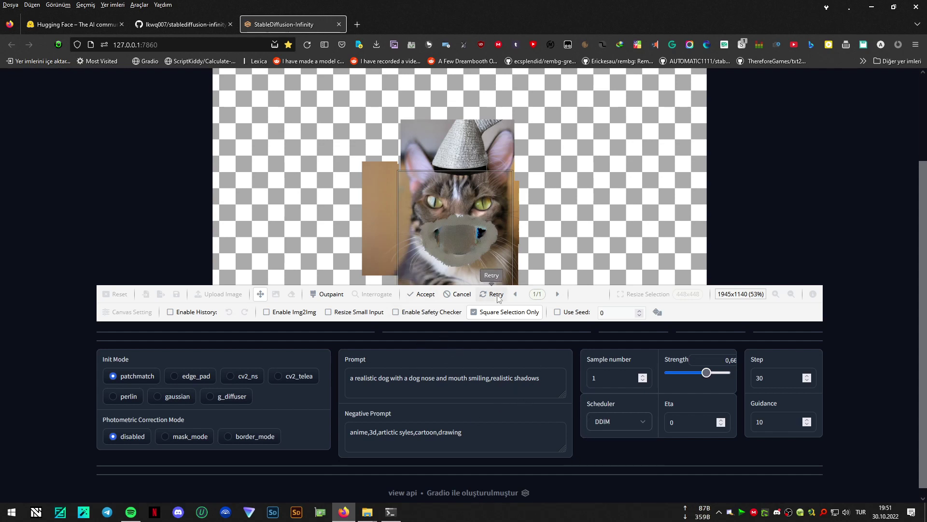
Step: Discard the current muzzle result, outpaint the erased area again with the same prompt, and accept the new result
{"action": "left_click", "coordinate": [458, 296]}
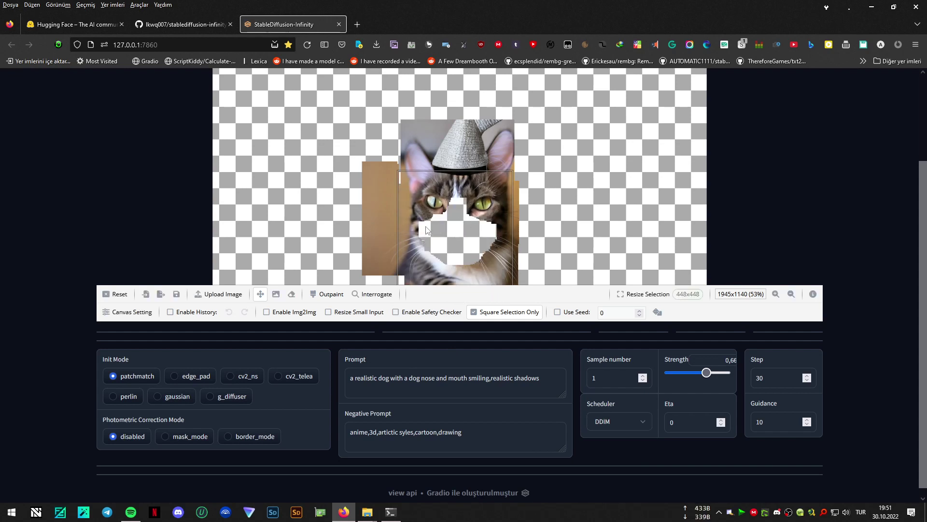
{"action": "left_click", "coordinate": [333, 295]}
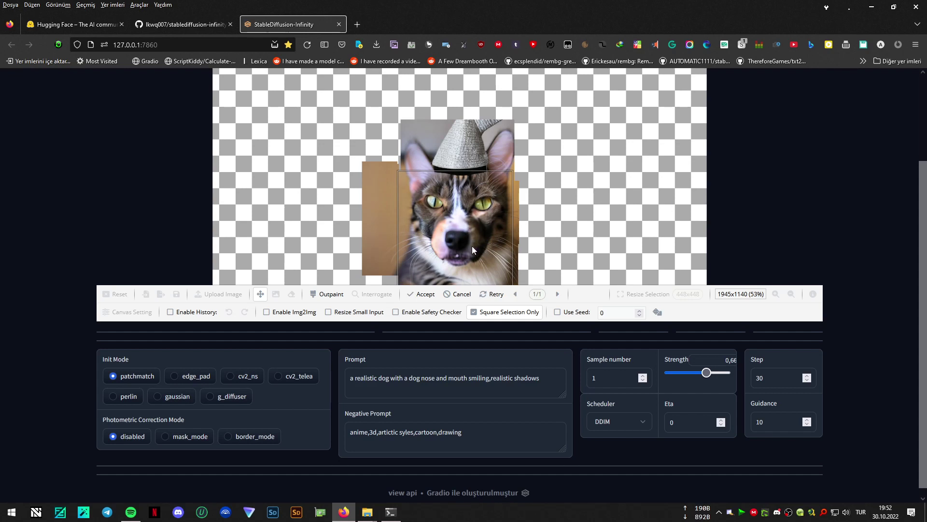
{"action": "left_click", "coordinate": [422, 294]}
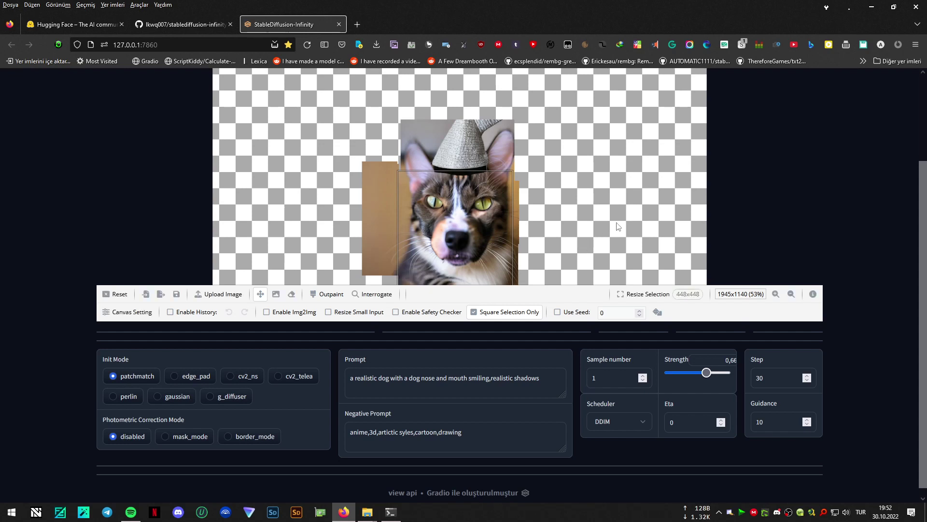
Step: Save the canvas as outpaint_20221030_195258 and export the image as outpaint_20221030_195321
{"action": "scroll", "coordinate": [619, 226], "scroll_direction": "down", "scroll_amount": 3}
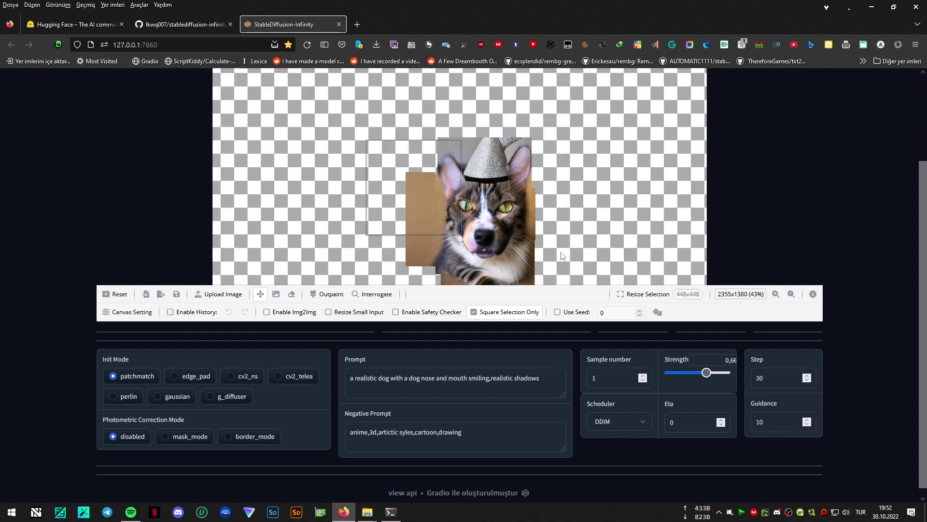
{"action": "left_click_drag", "start_coordinate": [443, 213], "coordinate": [444, 242]}
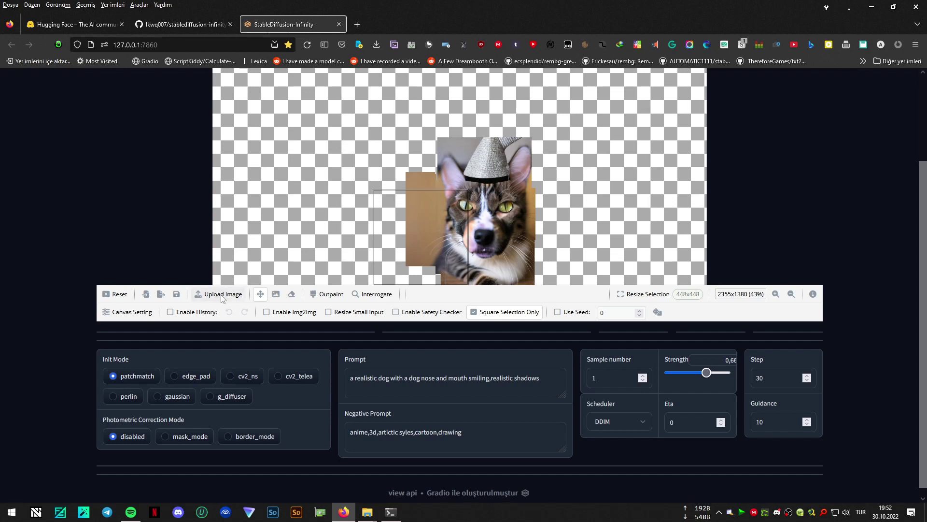
{"action": "left_click", "coordinate": [162, 294]}
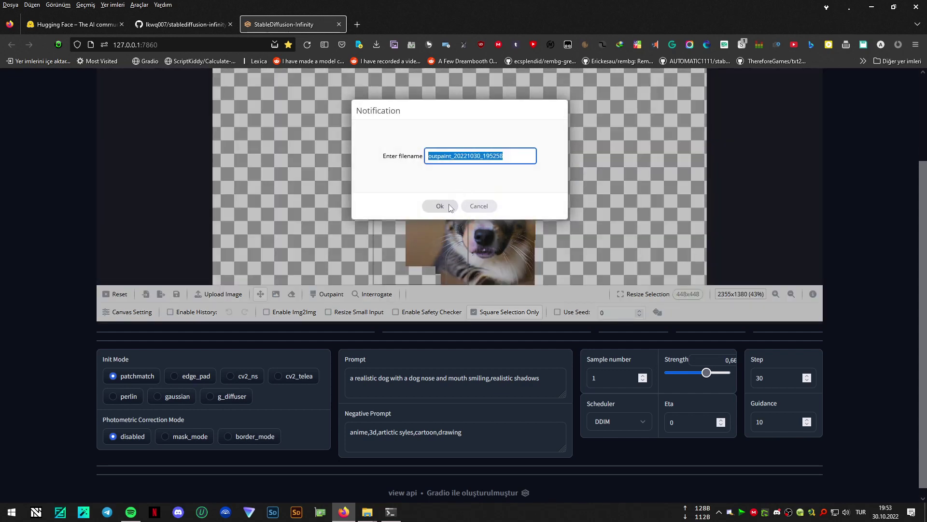
{"action": "left_click", "coordinate": [440, 206]}
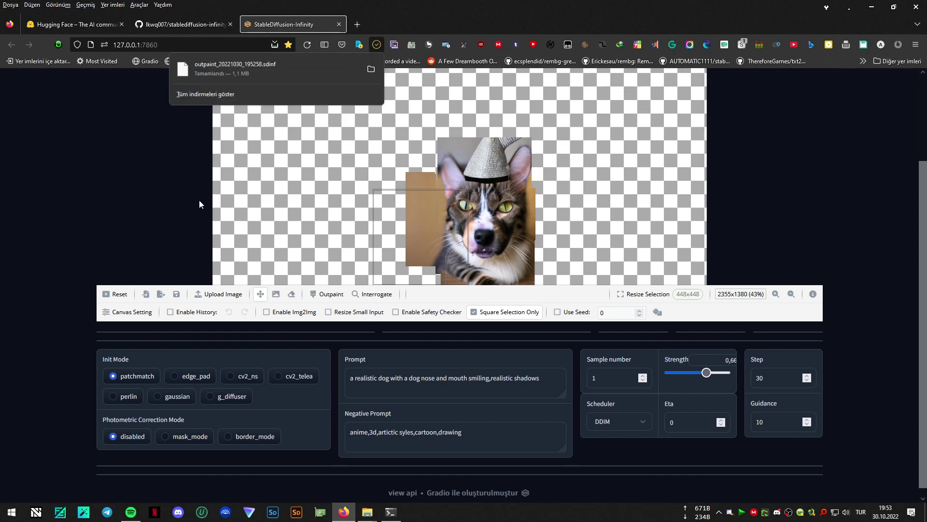
{"action": "left_click", "coordinate": [176, 292]}
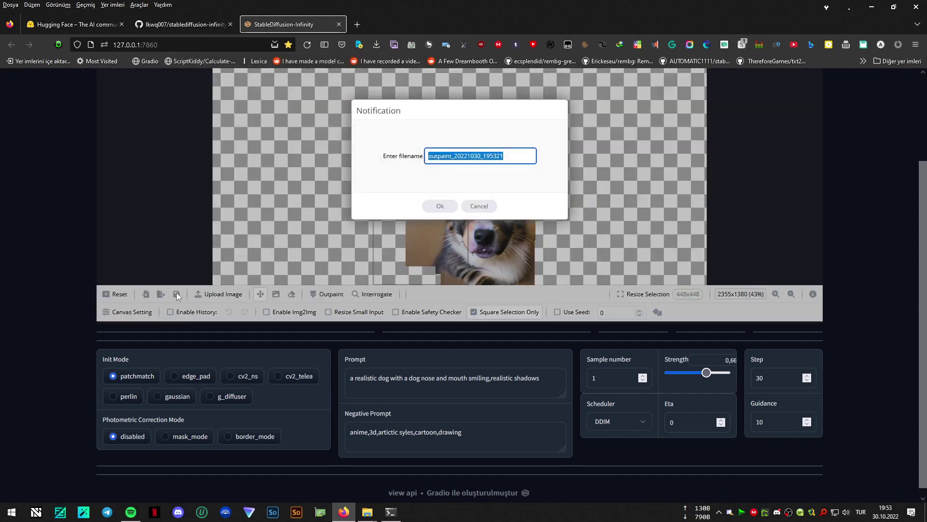
{"action": "left_click", "coordinate": [440, 206]}
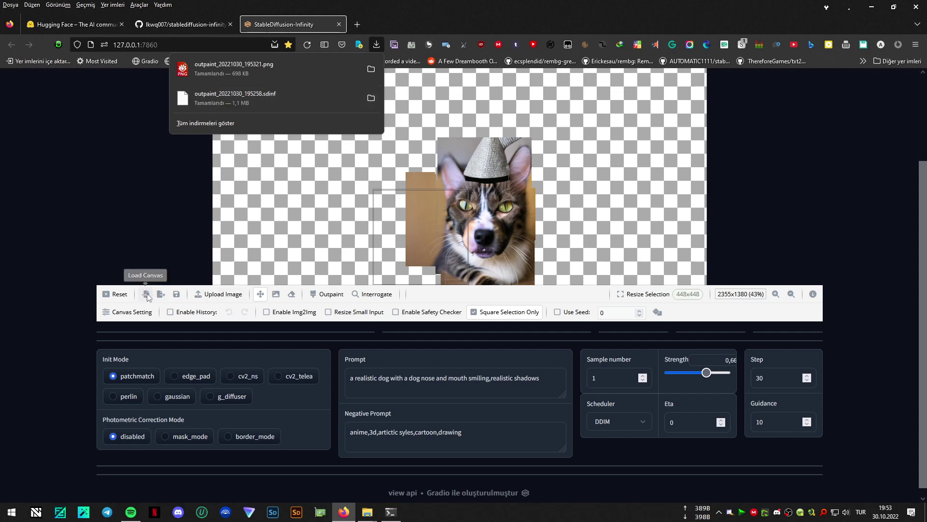
{"action": "left_click", "coordinate": [192, 217]}
{"action": "mouse_move", "coordinate": [512, 224]}
{"action": "left_mouse_down"}
{"action": "mouse_move", "coordinate": [503, 209]}
{"action": "mouse_move", "coordinate": [521, 221]}
{"action": "left_mouse_up"}
{"action": "left_click", "coordinate": [119, 294]}
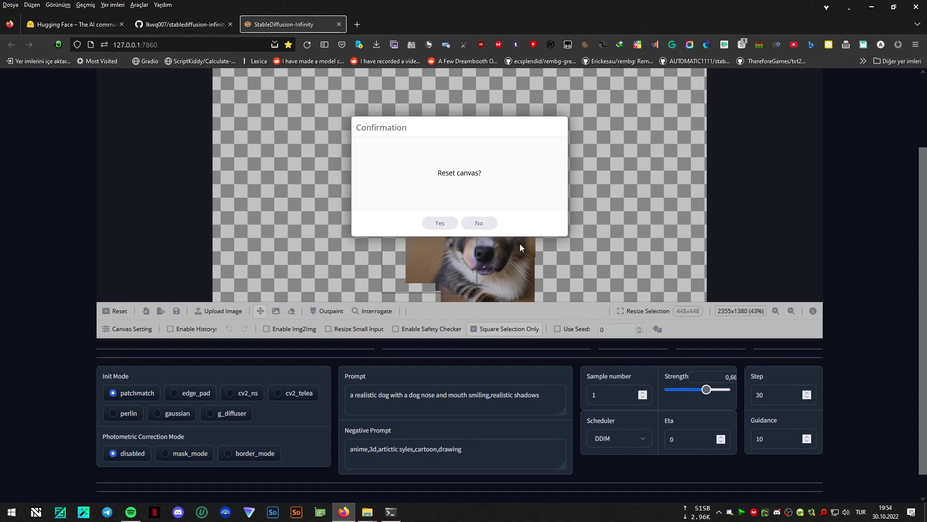
{"action": "left_click", "coordinate": [493, 222]}
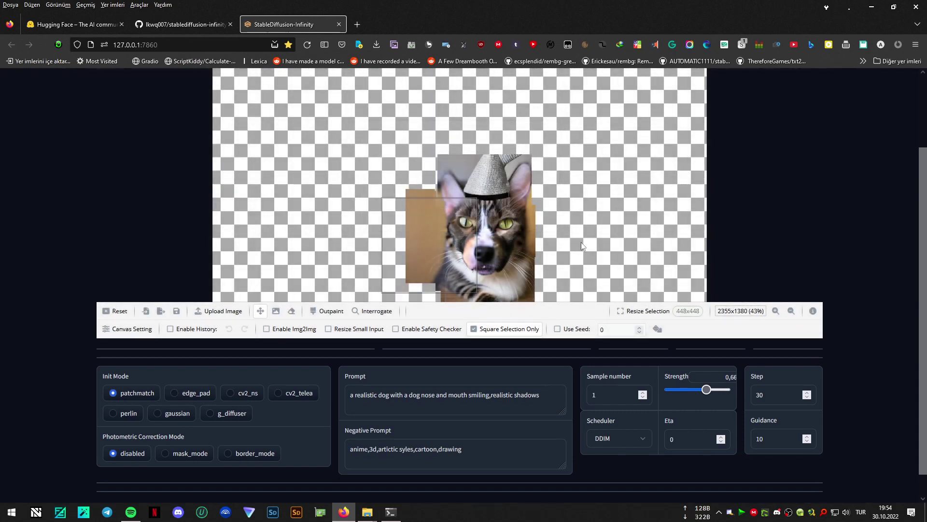
Step: Move the selection frame off the cat to the empty area on its left and reset the canvas
{"action": "left_click_drag", "start_coordinate": [621, 202], "coordinate": [432, 192]}
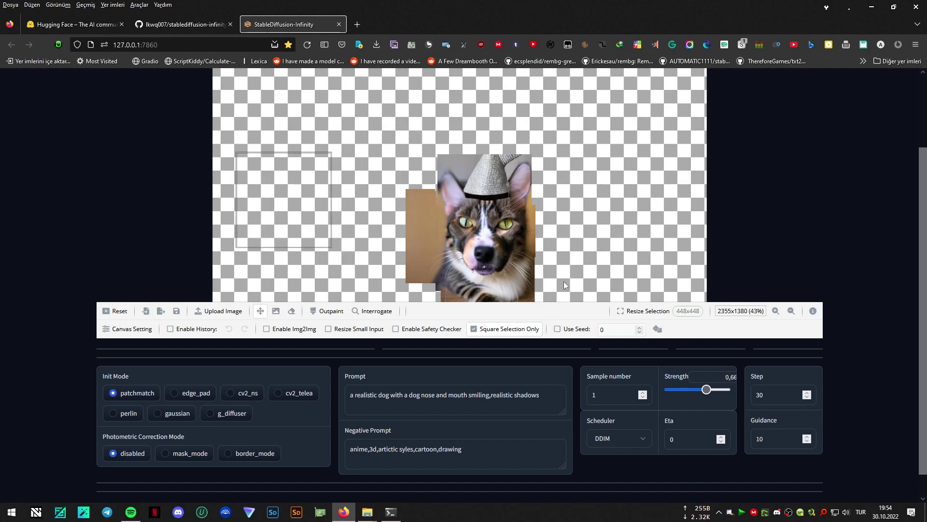
{"action": "scroll", "coordinate": [564, 281], "scroll_direction": "up", "scroll_amount": 1}
{"action": "scroll", "coordinate": [564, 281], "scroll_direction": "up", "scroll_amount": 1}
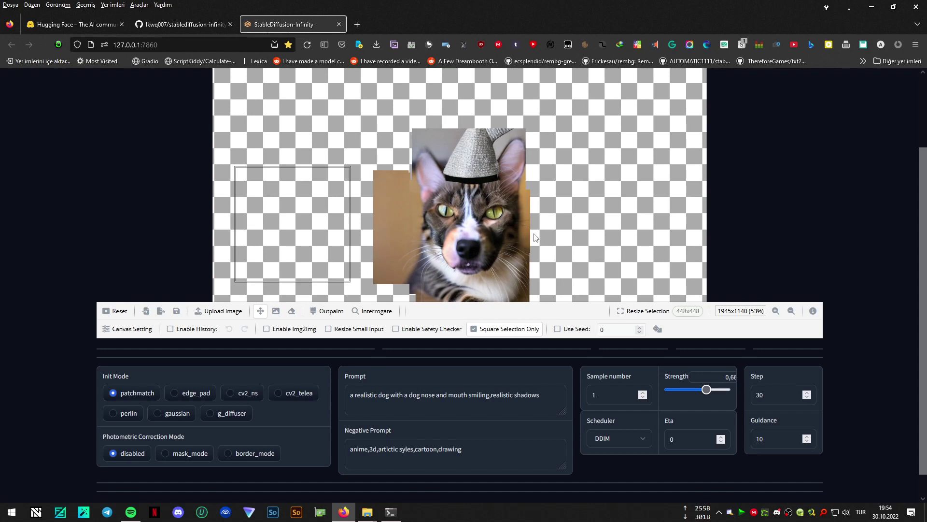
{"action": "left_click", "coordinate": [117, 310]}
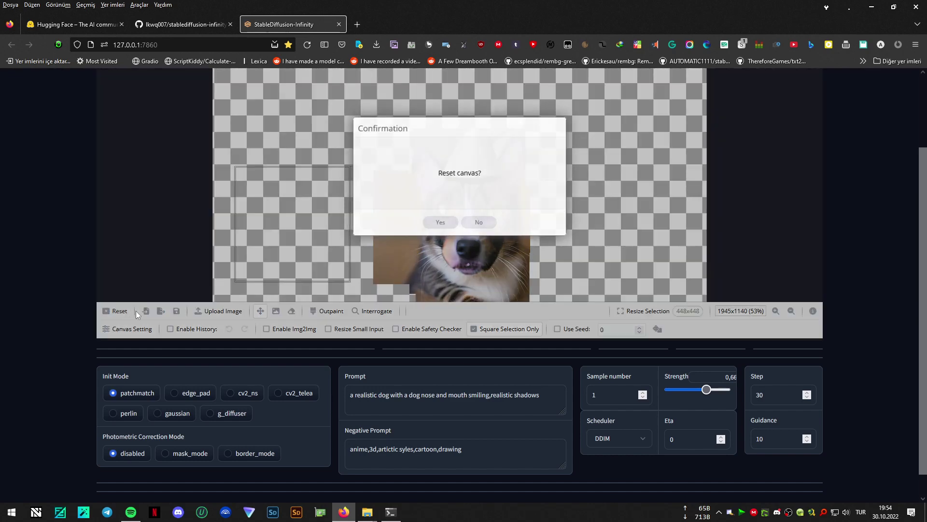
{"action": "left_click", "coordinate": [448, 224]}
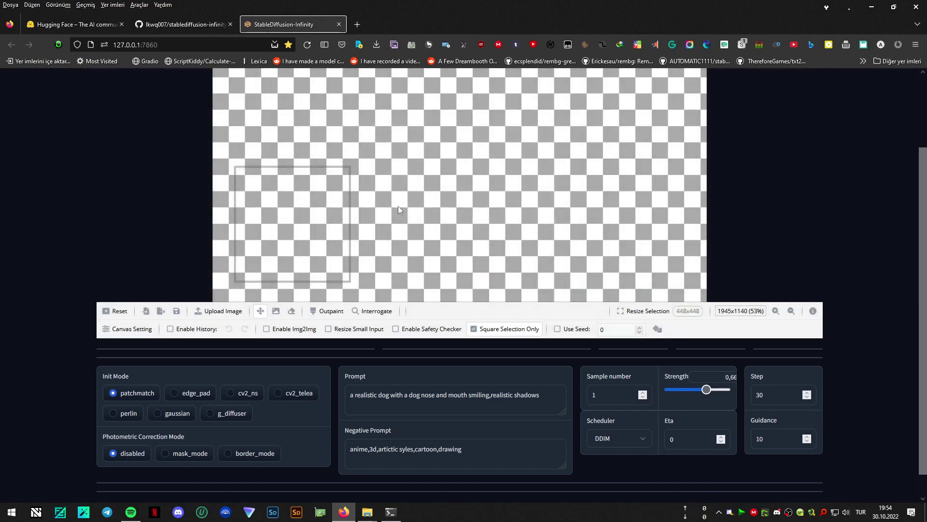
Step: Move the selection frame to the middle of the empty canvas
{"action": "left_click_drag", "start_coordinate": [307, 235], "coordinate": [490, 223]}
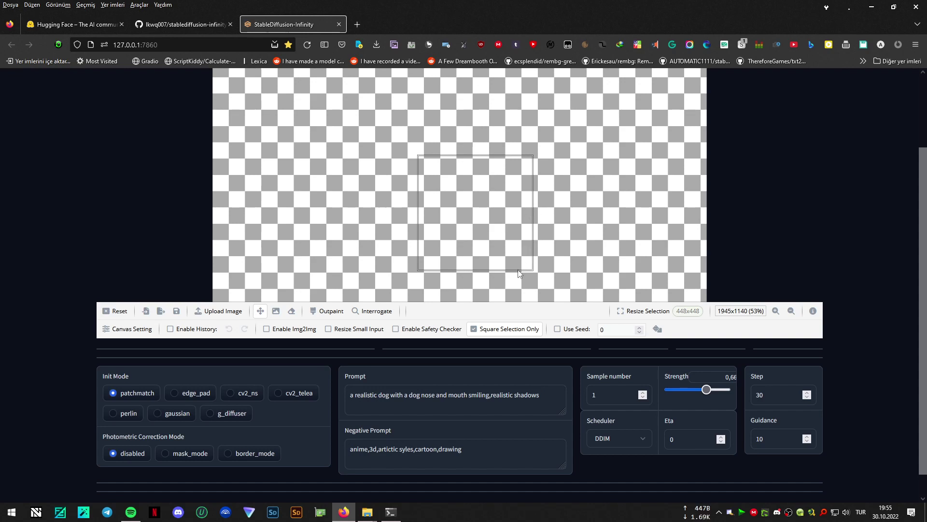
{"action": "left_click_drag", "start_coordinate": [518, 270], "coordinate": [505, 252]}
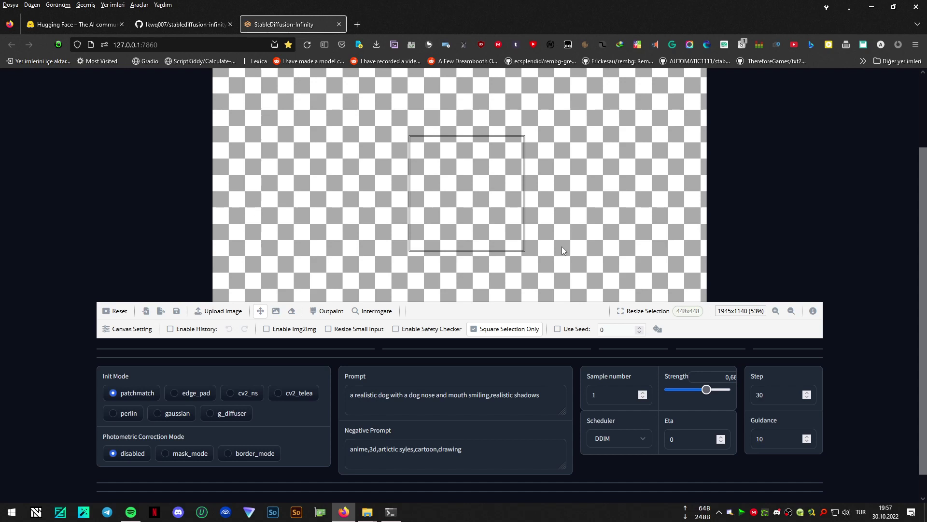
{"action": "mouse_move", "coordinate": [468, 218]}
{"action": "left_mouse_down"}
{"action": "mouse_move", "coordinate": [454, 213]}
{"action": "mouse_move", "coordinate": [459, 221]}
{"action": "mouse_move", "coordinate": [465, 205]}
{"action": "left_mouse_up"}
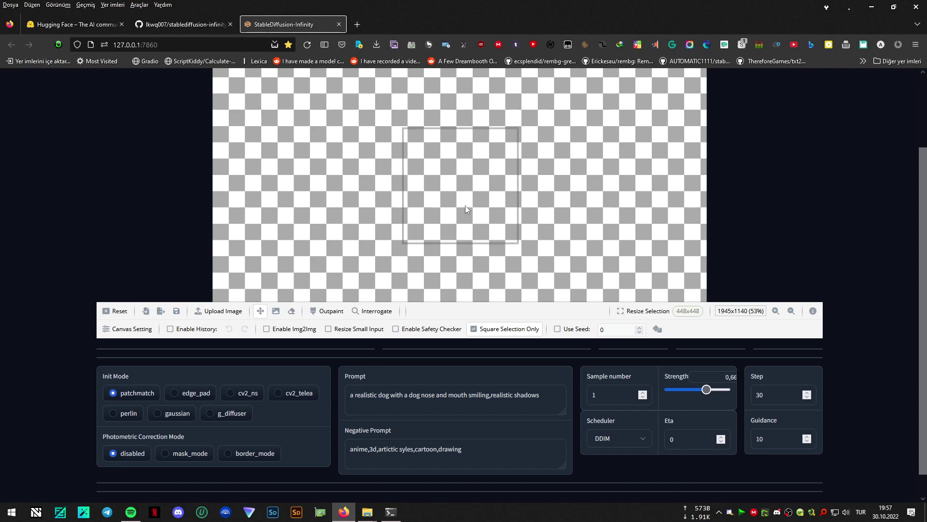